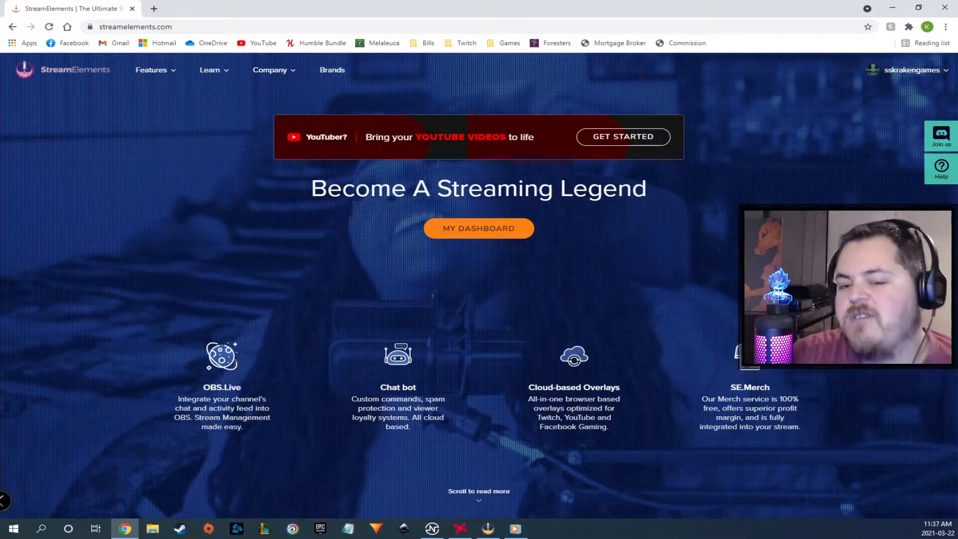
- Open the account's dashboard from the StreamElements home page
{"action": "left_click", "coordinate": [143, 80]}
{"action": "left_click", "coordinate": [929, 70]}
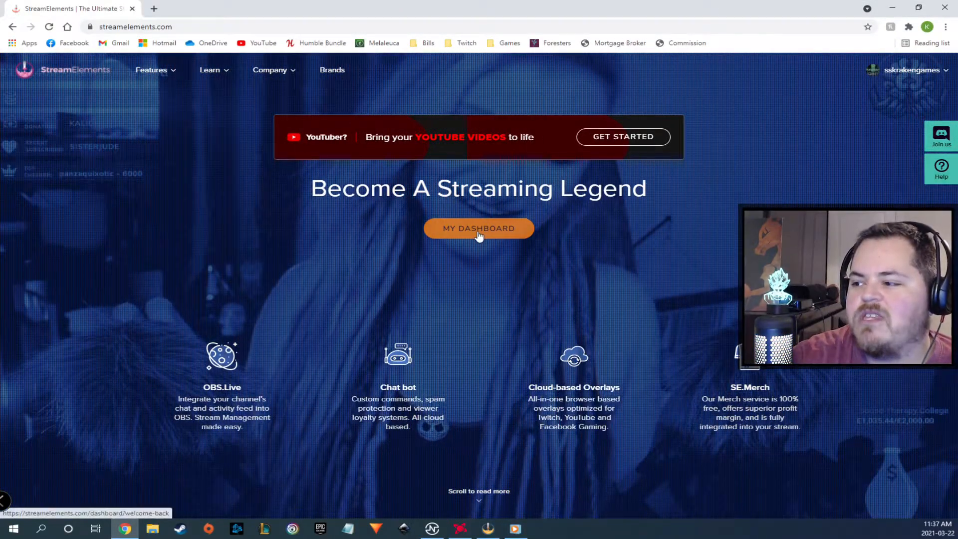
{"action": "left_click", "coordinate": [478, 236]}
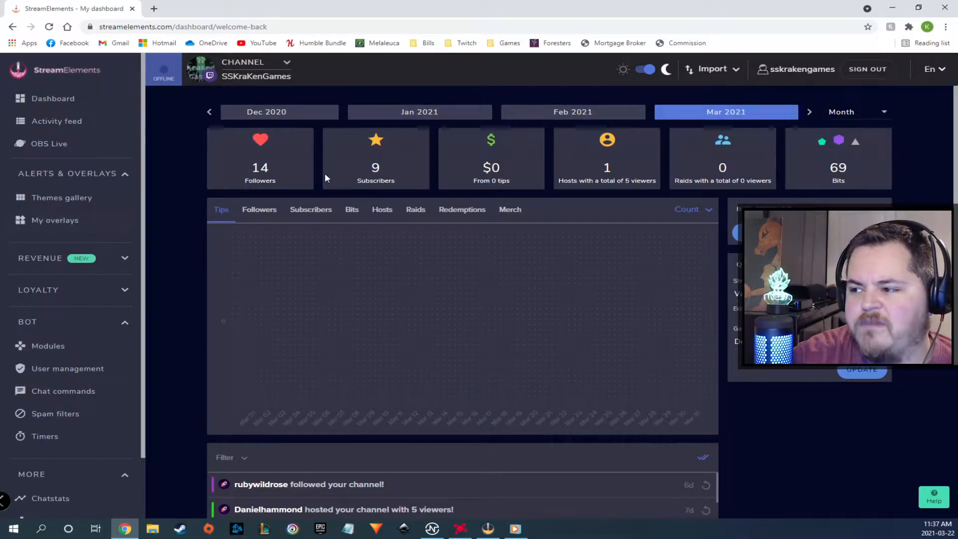
- Look over the dashboard overview, the activity feed and the OBS Live page
{"action": "left_click", "coordinate": [59, 98]}
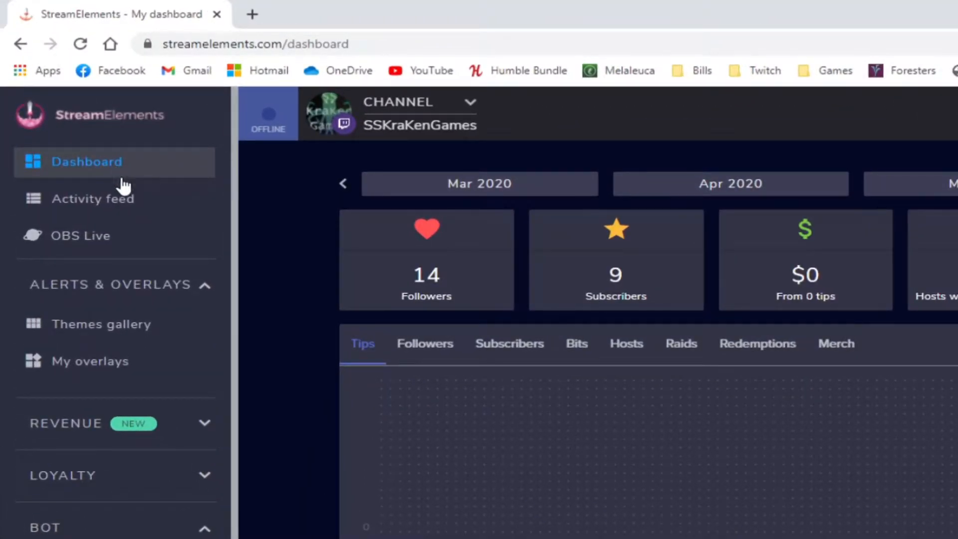
{"action": "left_click", "coordinate": [140, 205]}
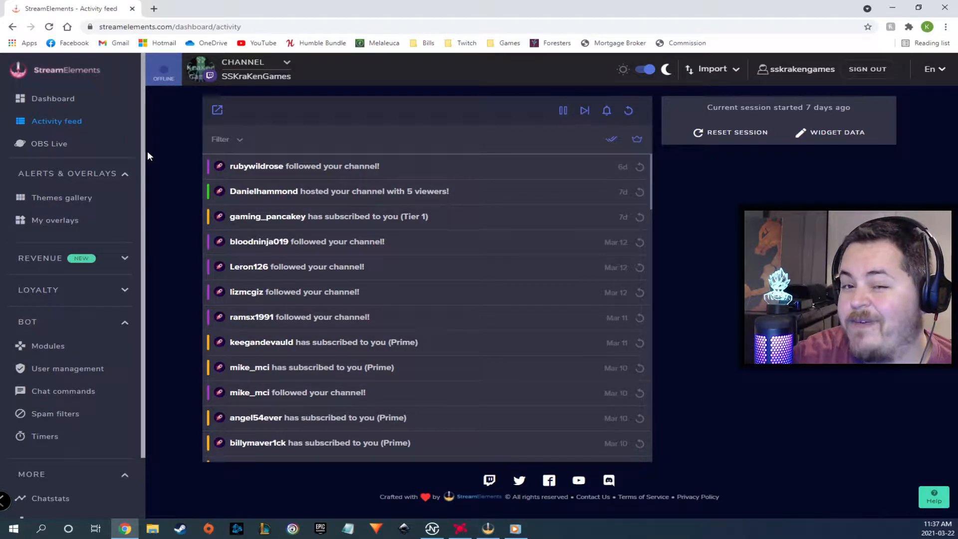
{"action": "left_click", "coordinate": [49, 146]}
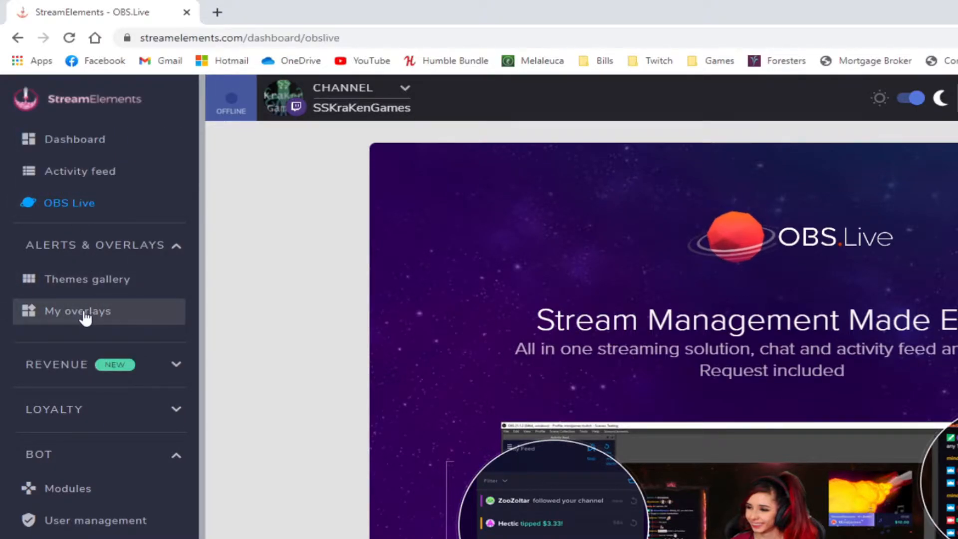
- View the list of personal overlays and browse the super themes in the themes gallery
{"action": "left_click", "coordinate": [77, 322]}
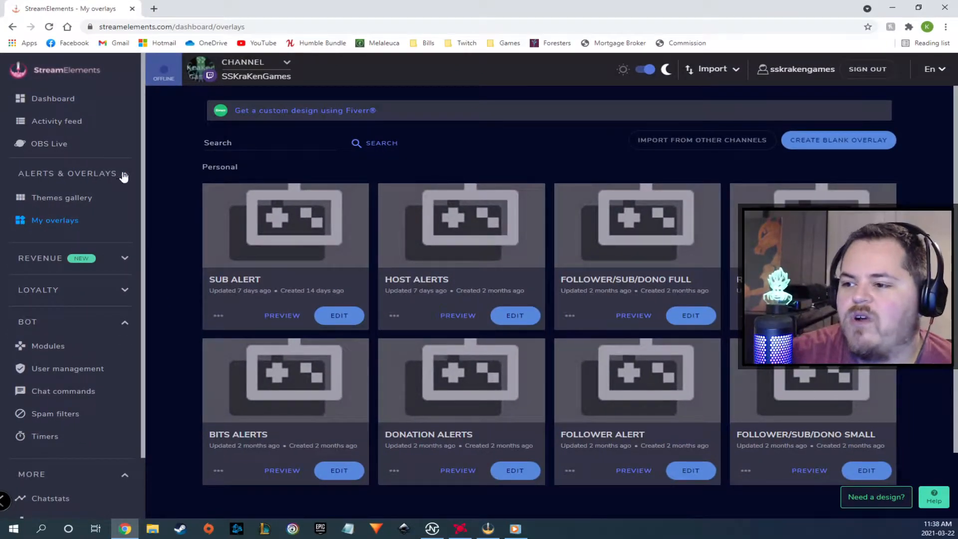
{"action": "left_click", "coordinate": [70, 199]}
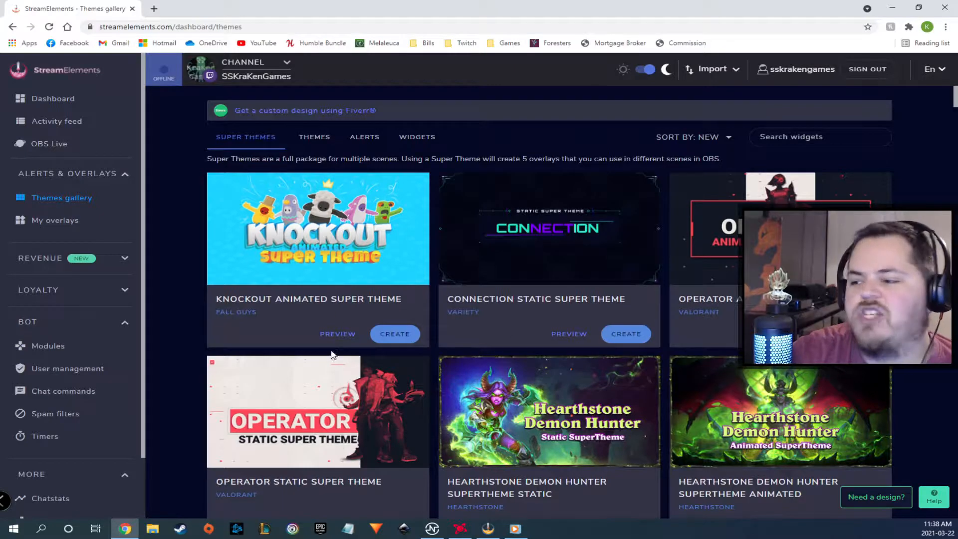
{"action": "scroll", "coordinate": [645, 394], "scroll_direction": "down", "scroll_amount": 20}
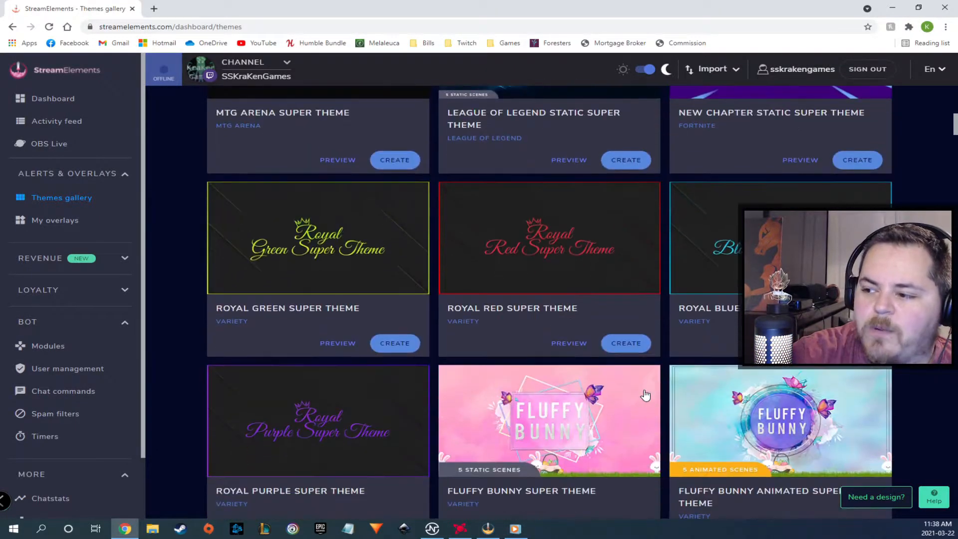
{"action": "scroll", "coordinate": [645, 394], "scroll_direction": "up", "scroll_amount": 20}
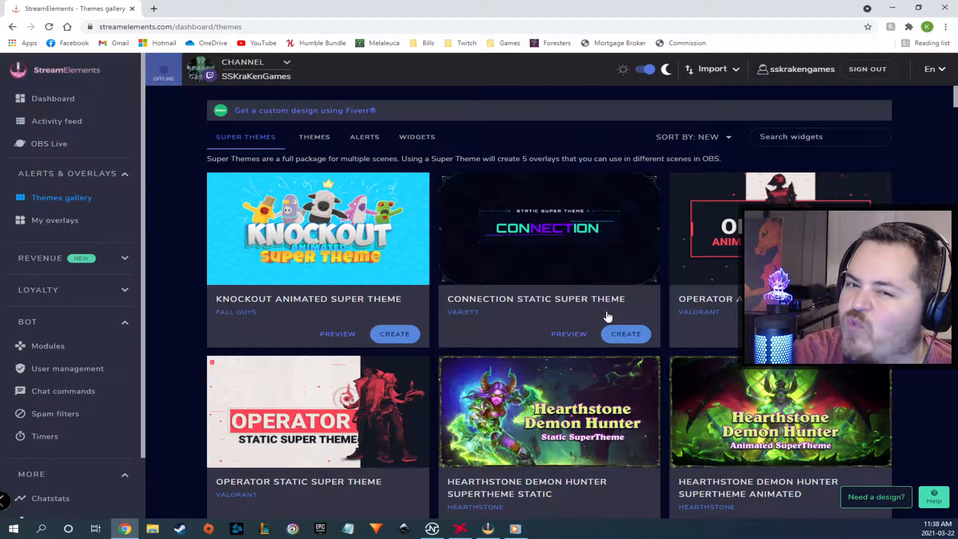
- Create a blank overlay from the personal overlays page with a 1080p resolution
{"action": "left_click", "coordinate": [65, 220]}
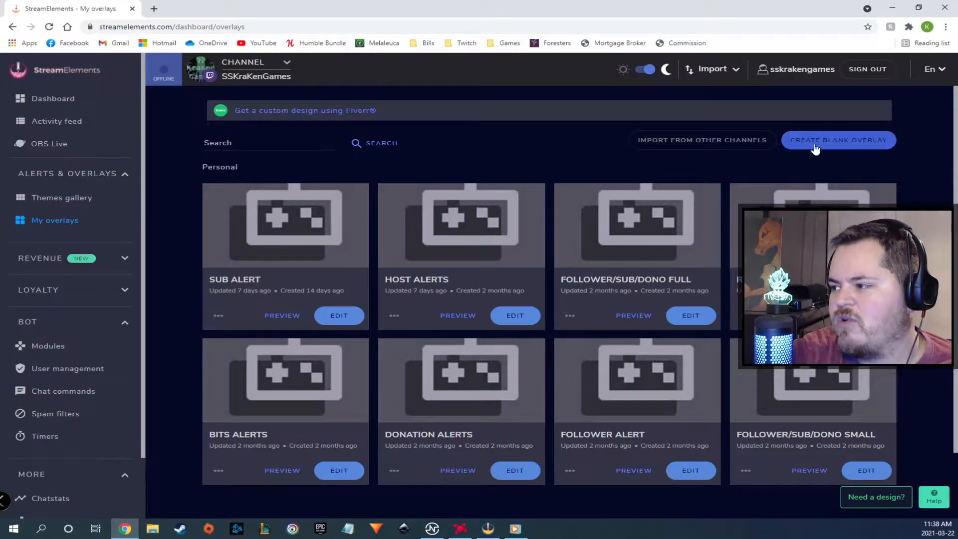
{"action": "left_click", "coordinate": [838, 144]}
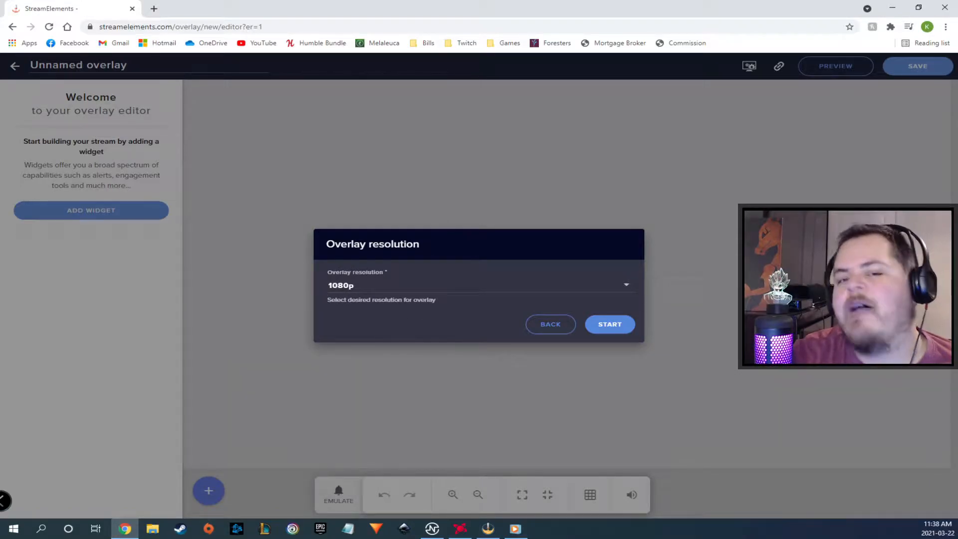
{"action": "left_click", "coordinate": [618, 327]}
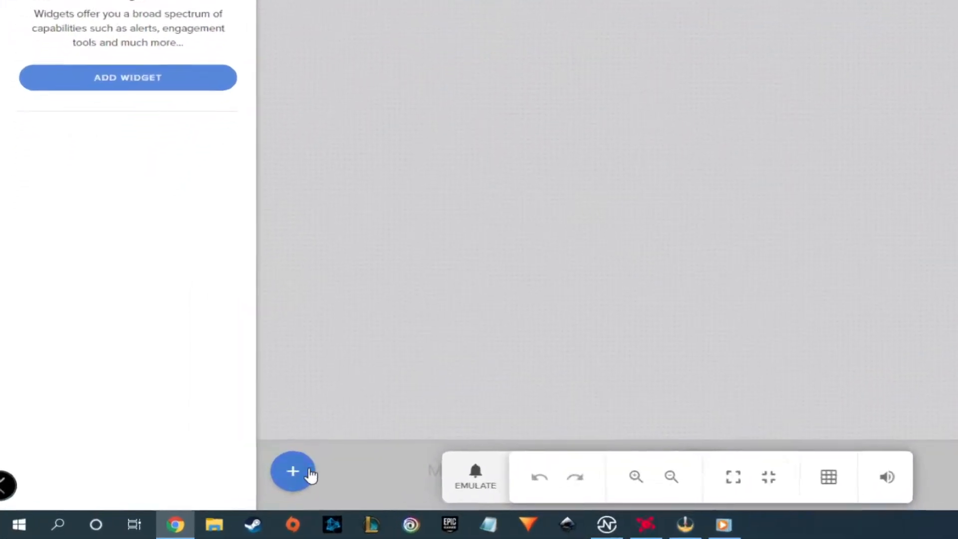
- Add an AlertBox widget from the alerts category to the empty overlay
{"action": "left_click", "coordinate": [209, 491]}
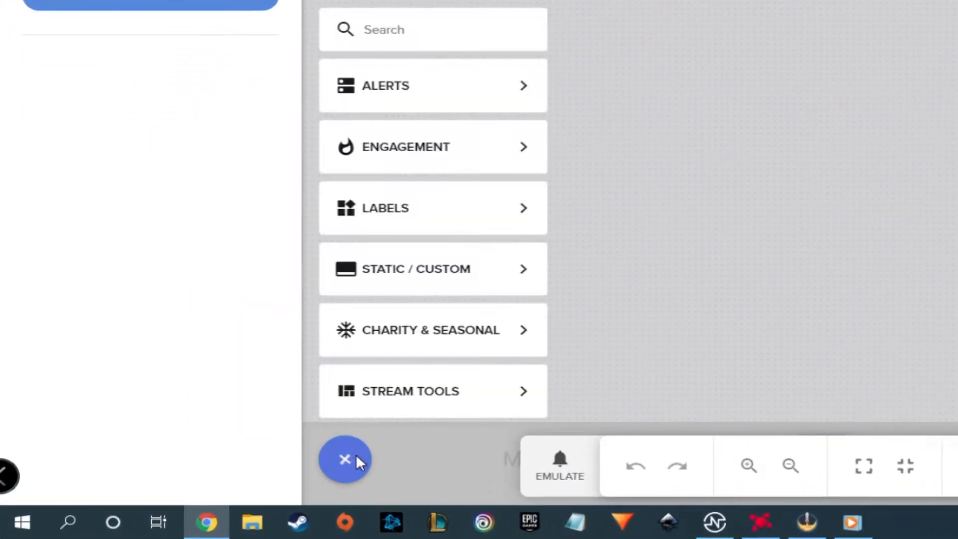
{"action": "mouse_move", "coordinate": [421, 106]}
{"action": "mouse_move", "coordinate": [499, 86]}
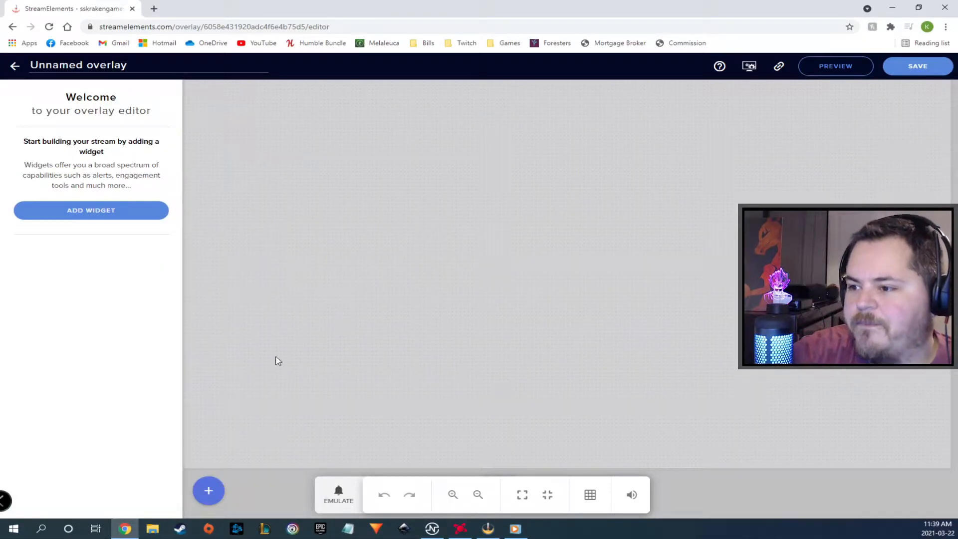
{"action": "left_click", "coordinate": [209, 490]}
{"action": "mouse_move", "coordinate": [247, 266]}
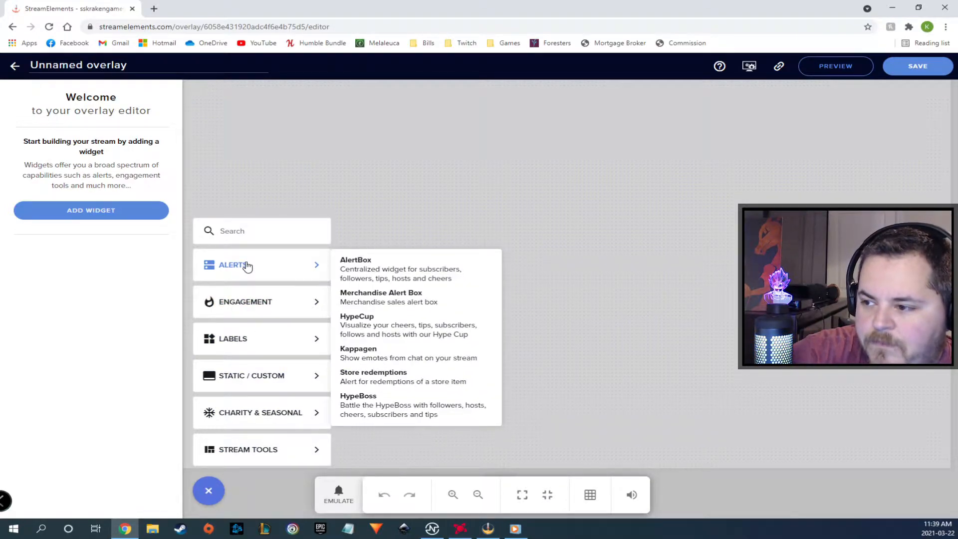
{"action": "left_click", "coordinate": [374, 264]}
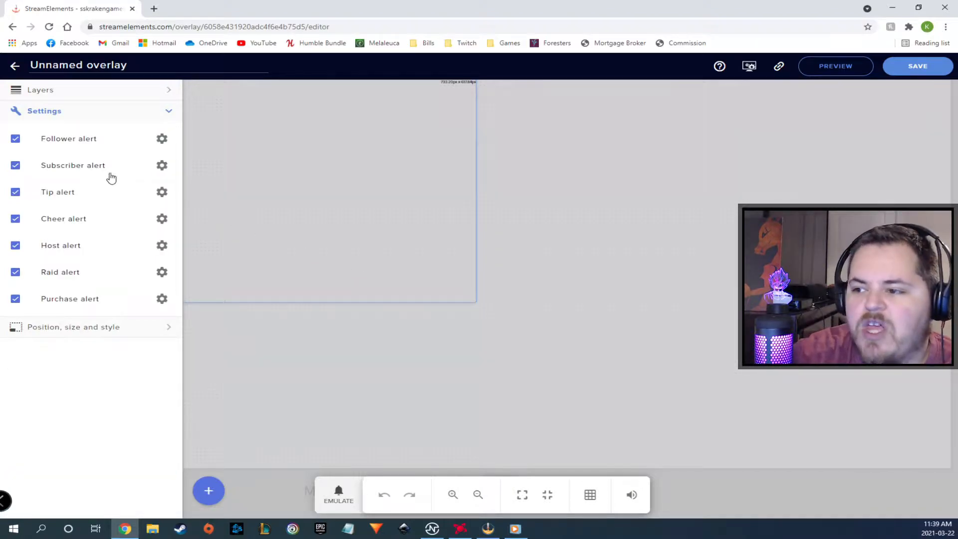
- Move the AlertBox to around the middle of the canvas, adjust its placement, and return it to the canvas's upper-left corner
{"action": "left_click_drag", "start_coordinate": [408, 187], "coordinate": [538, 227]}
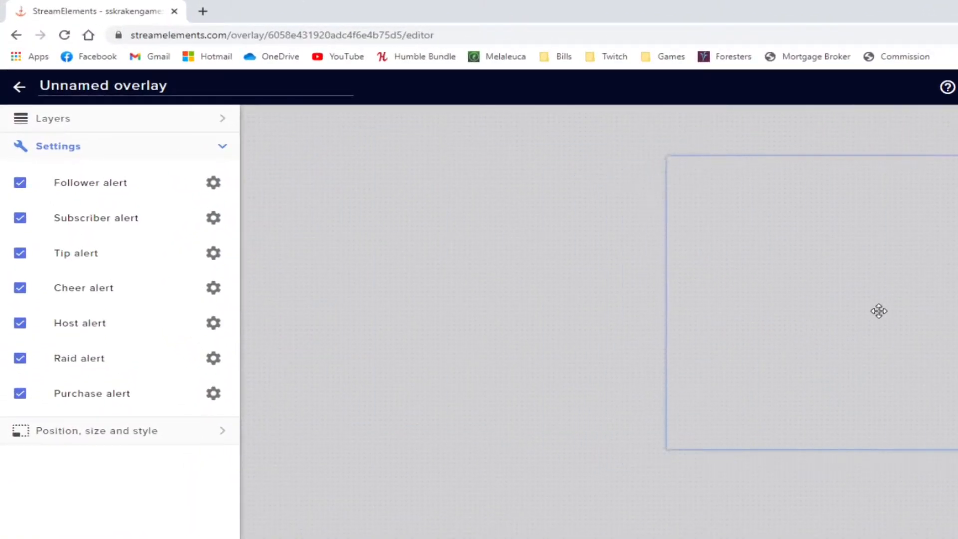
{"action": "left_click_drag", "start_coordinate": [704, 297], "coordinate": [741, 376]}
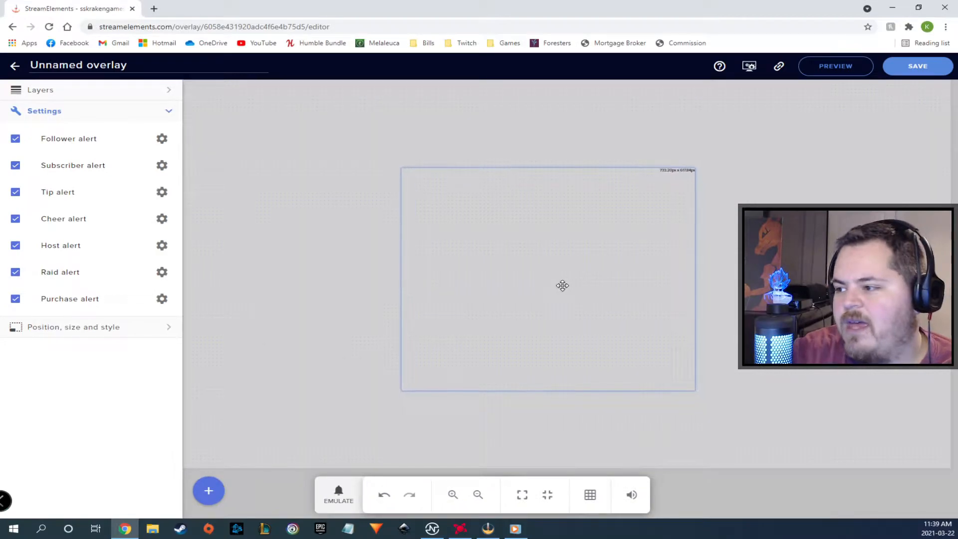
{"action": "mouse_move", "coordinate": [562, 285]}
{"action": "left_mouse_down"}
{"action": "mouse_move", "coordinate": [570, 280]}
{"action": "mouse_move", "coordinate": [308, 177]}
{"action": "mouse_move", "coordinate": [355, 189]}
{"action": "mouse_move", "coordinate": [324, 445]}
{"action": "mouse_move", "coordinate": [901, 428]}
{"action": "mouse_move", "coordinate": [948, 243]}
{"action": "mouse_move", "coordinate": [560, 239]}
{"action": "mouse_move", "coordinate": [513, 252]}
{"action": "mouse_move", "coordinate": [560, 279]}
{"action": "left_mouse_up"}
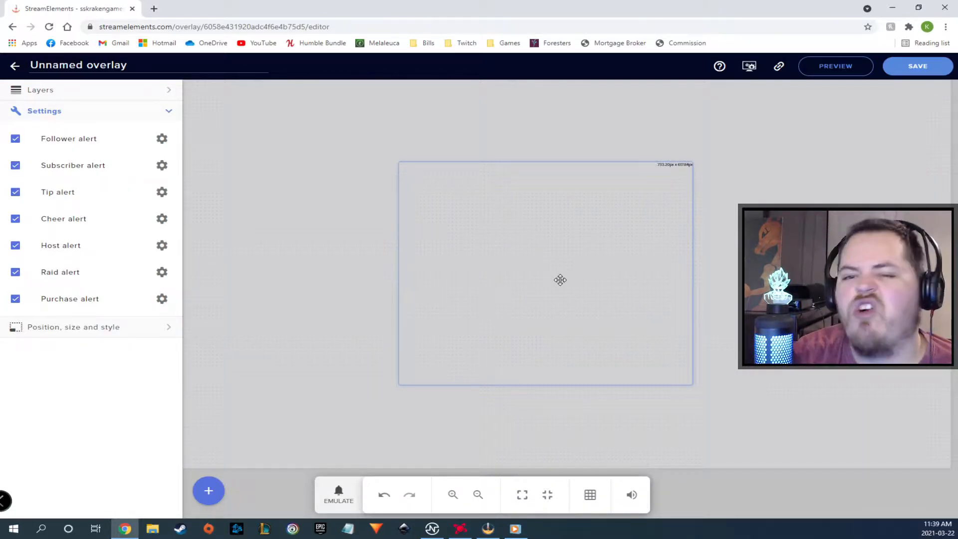
{"action": "left_click_drag", "start_coordinate": [560, 280], "coordinate": [560, 280]}
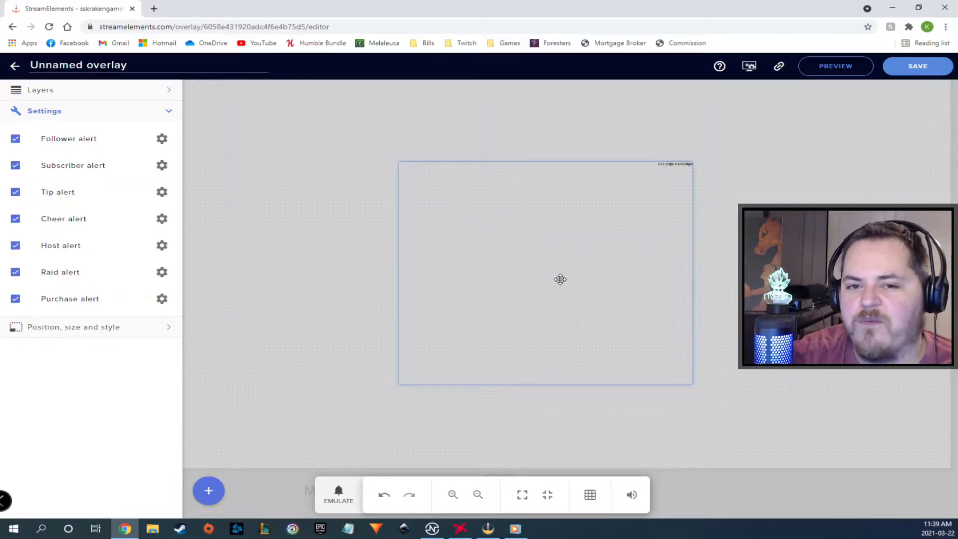
{"action": "left_click_drag", "start_coordinate": [560, 279], "coordinate": [553, 282]}
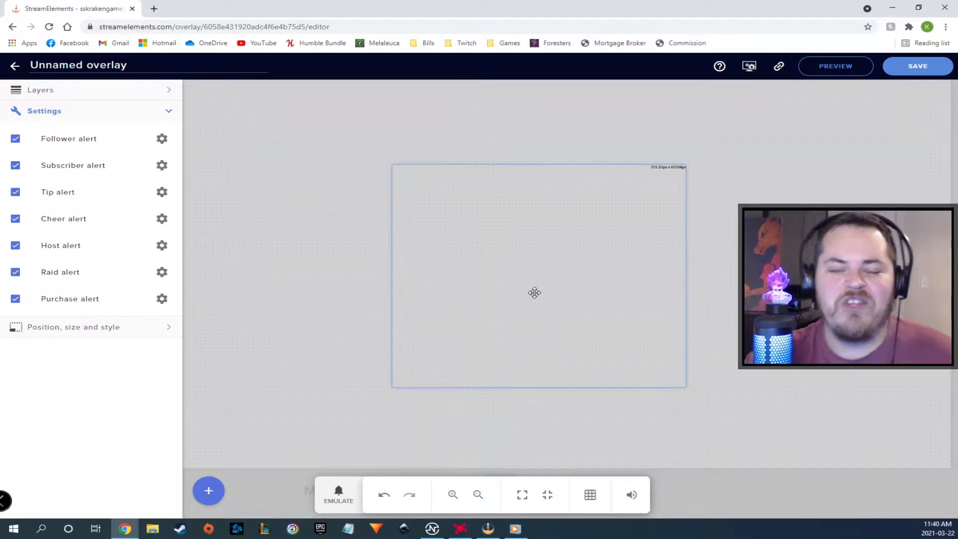
{"action": "left_click_drag", "start_coordinate": [527, 287], "coordinate": [329, 204]}
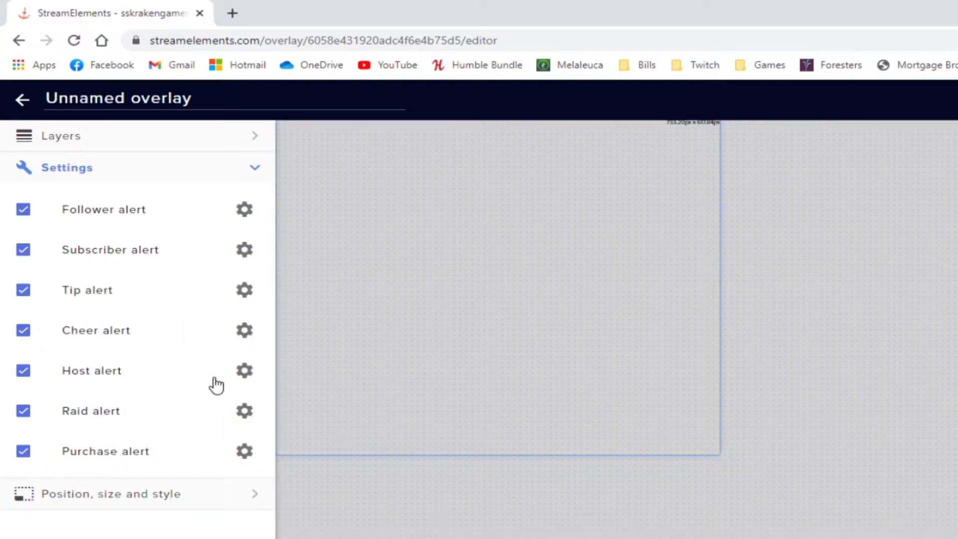
- Rename the unnamed overlay as FOLLOWER ALERT
{"action": "triple_click", "coordinate": [106, 98]}
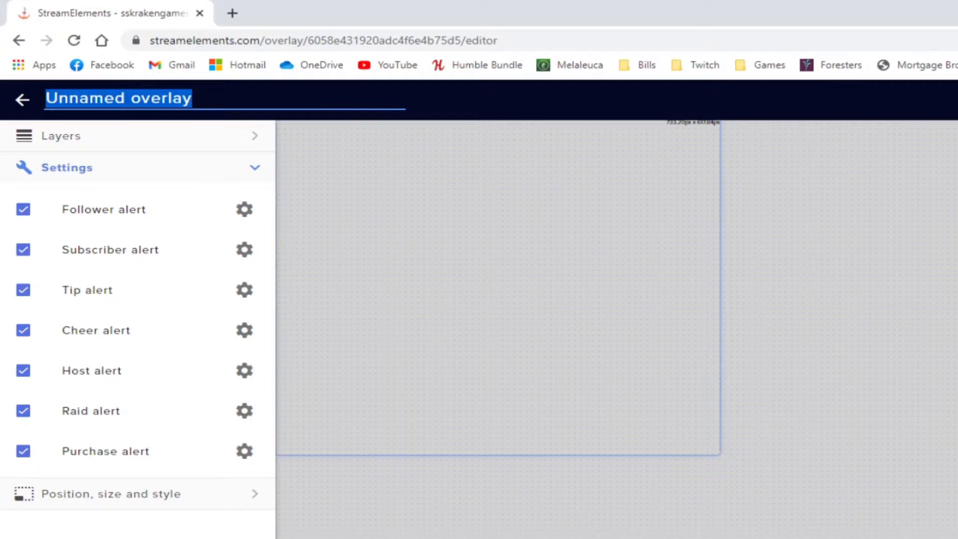
{"action": "type", "text": "FOLLO"}
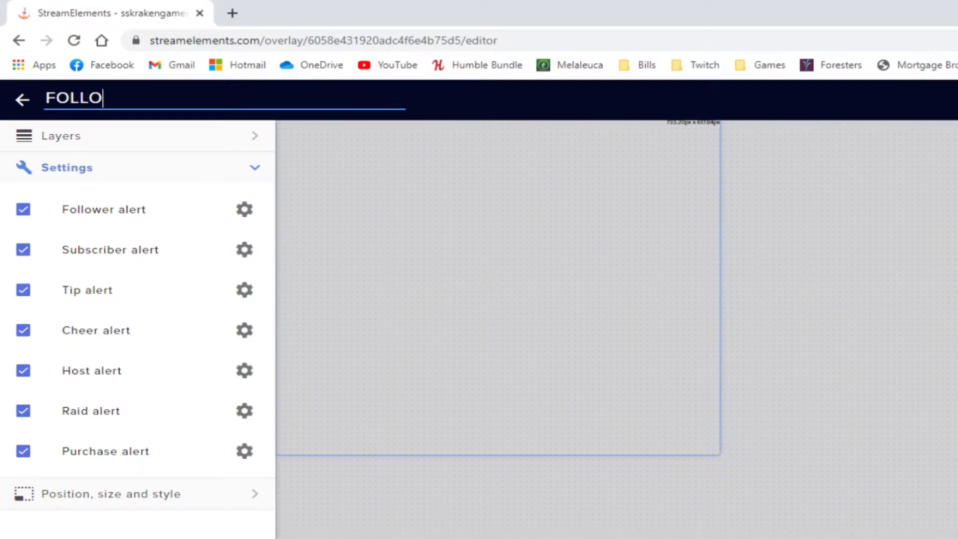
{"action": "type", "text": "WER ALERT"}
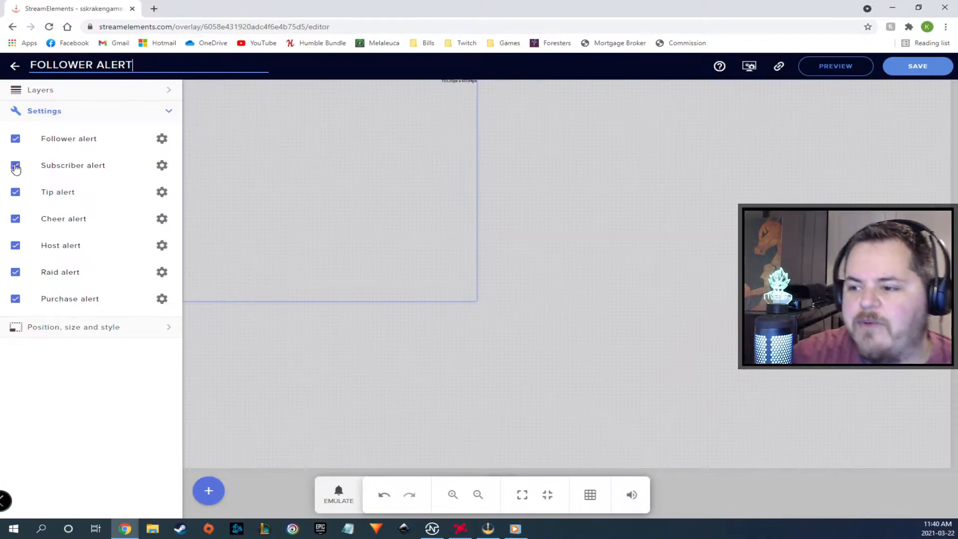
- Disable the subscriber, tip, cheer, host, raid and purchase alerts so only the follower alert stays enabled
{"action": "left_click", "coordinate": [14, 167]}
{"action": "left_click", "coordinate": [15, 193]}
{"action": "left_click", "coordinate": [16, 220]}
{"action": "left_click", "coordinate": [16, 245]}
{"action": "left_click", "coordinate": [16, 273]}
{"action": "left_click", "coordinate": [15, 298]}
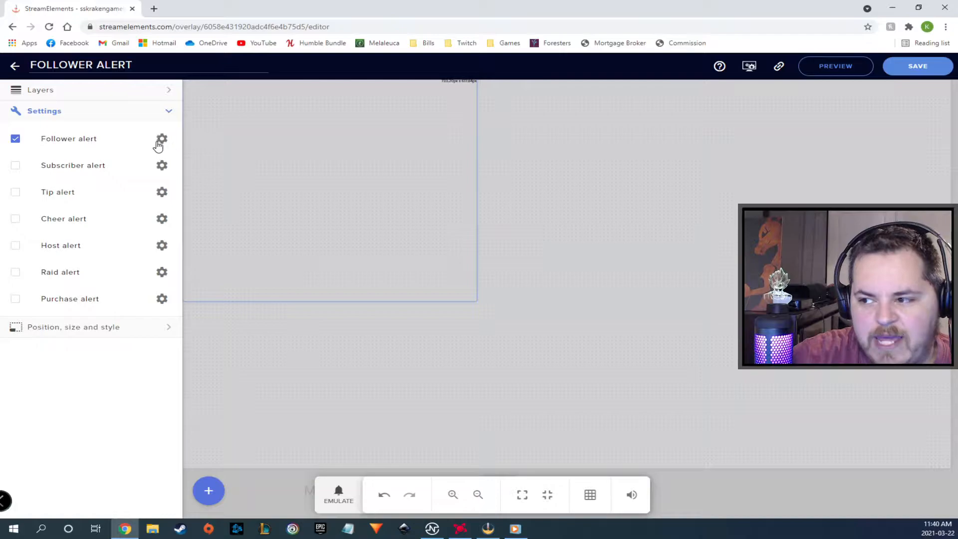
- Set the follower alert's image to Following Goku Hello 1.gif from the uploaded images
{"action": "left_click", "coordinate": [162, 140]}
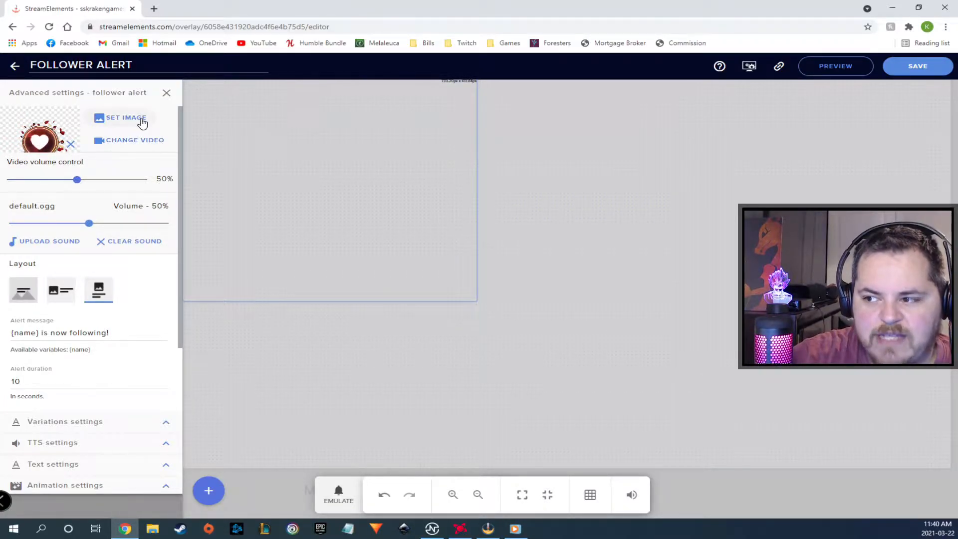
{"action": "left_click", "coordinate": [125, 122]}
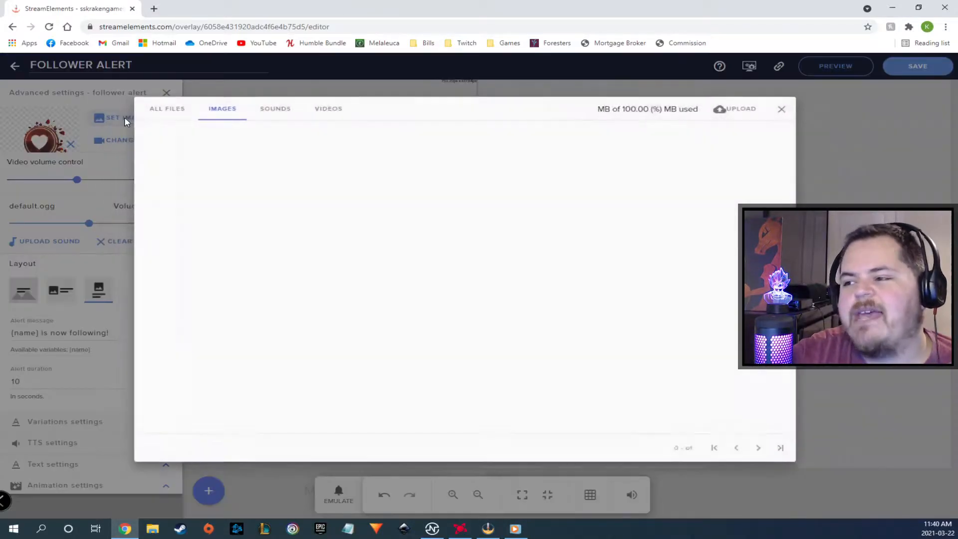
{"action": "scroll", "coordinate": [552, 313], "scroll_direction": "down", "scroll_amount": 5}
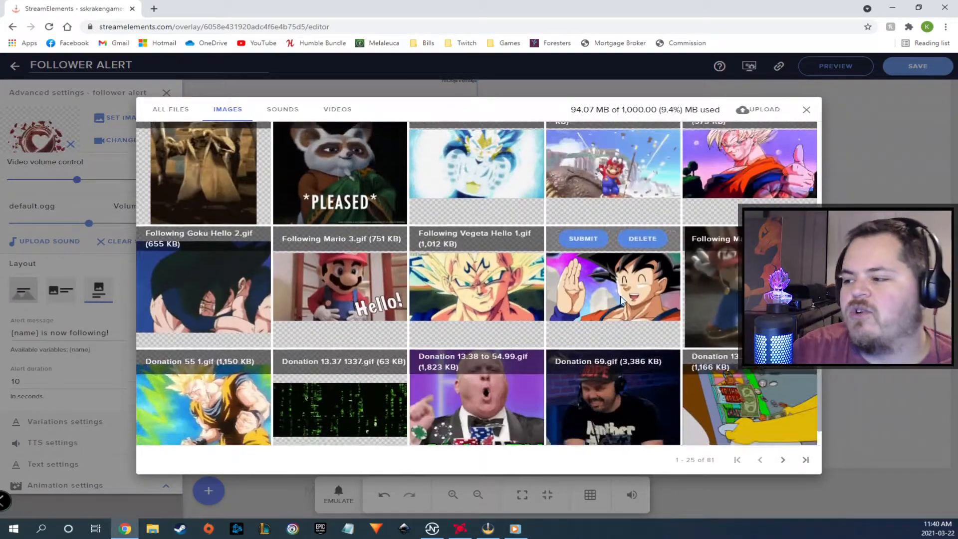
{"action": "scroll", "coordinate": [428, 329], "scroll_direction": "up", "scroll_amount": 5}
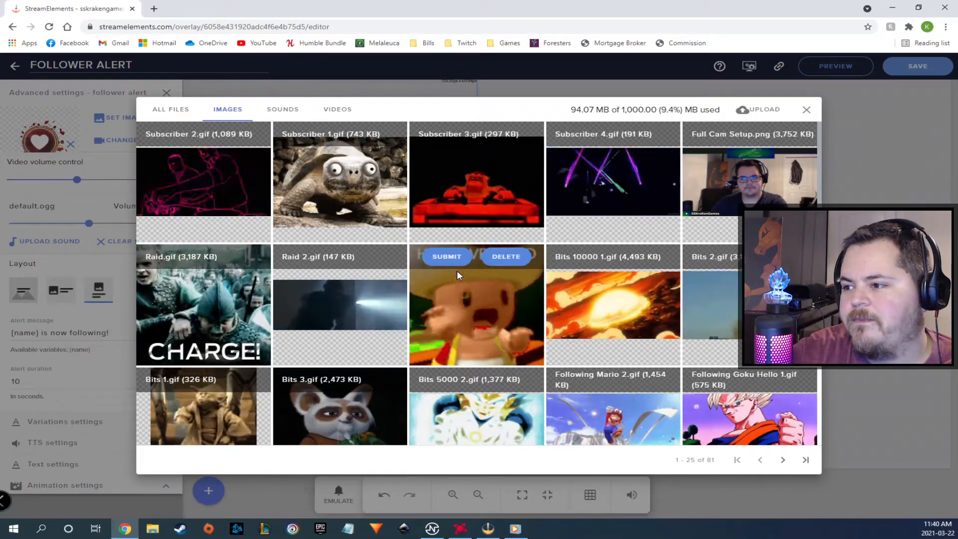
{"action": "left_click", "coordinate": [761, 114]}
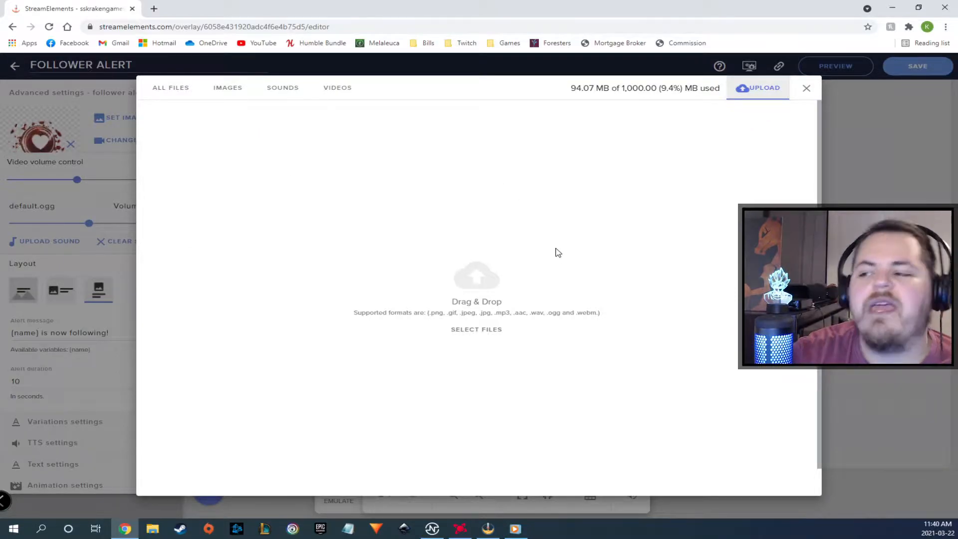
{"action": "left_click", "coordinate": [229, 88]}
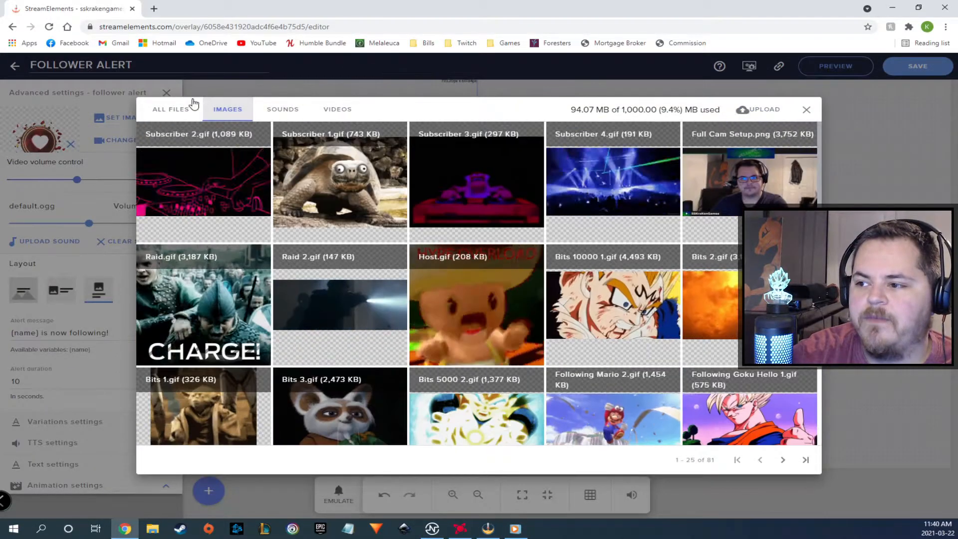
{"action": "mouse_move", "coordinate": [436, 166]}
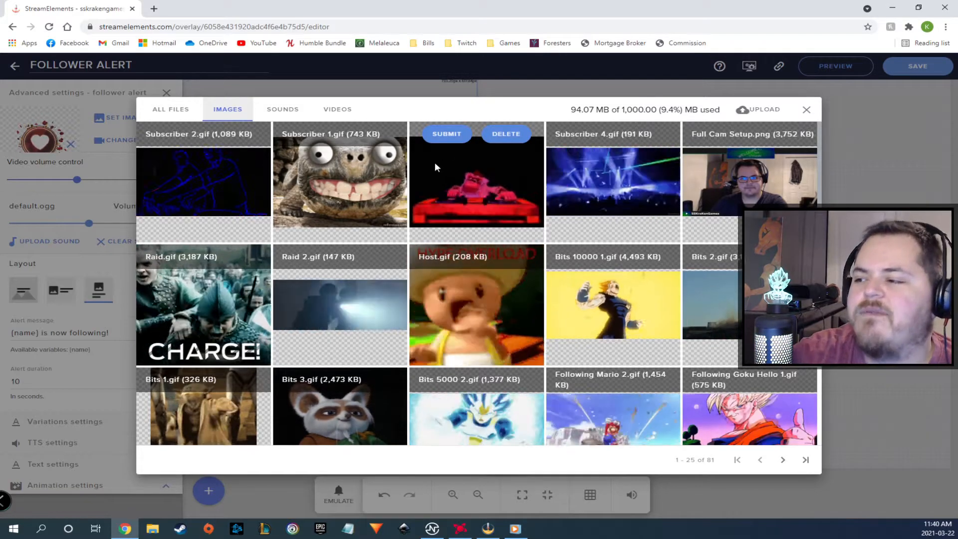
{"action": "scroll", "coordinate": [376, 331], "scroll_direction": "down", "scroll_amount": 3}
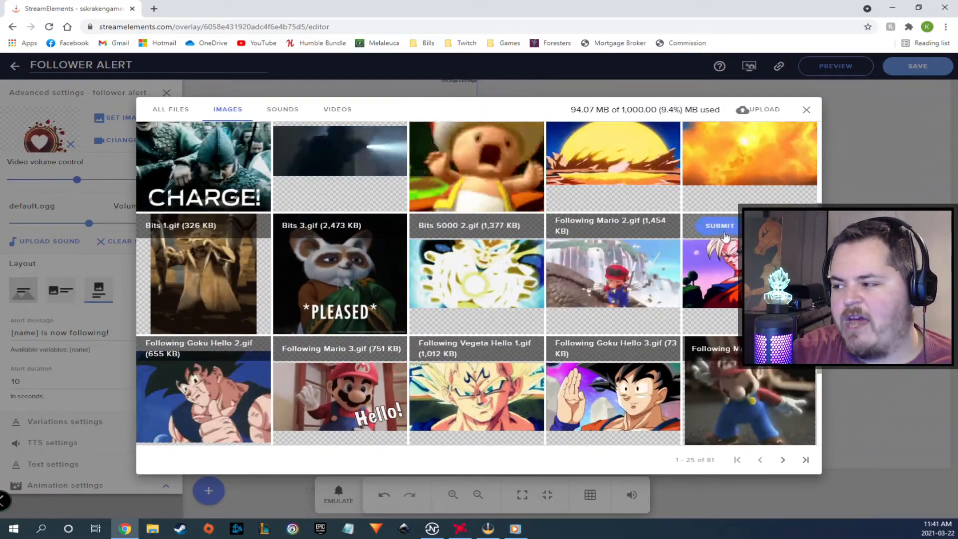
{"action": "left_click", "coordinate": [720, 227]}
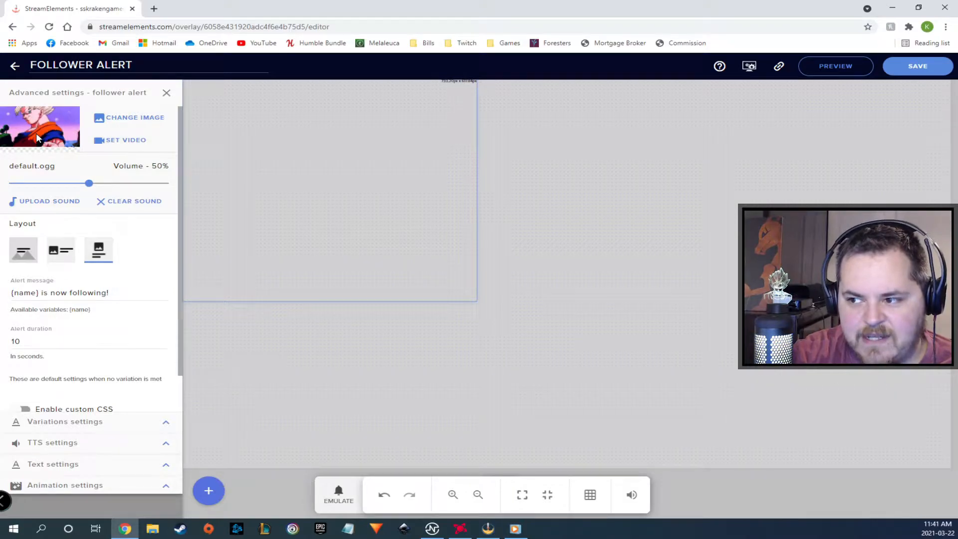
- Set the follower alert's sound to Following Goku Hello 3.mp3 from the uploaded sounds and emulate a follower event
{"action": "left_click", "coordinate": [59, 200]}
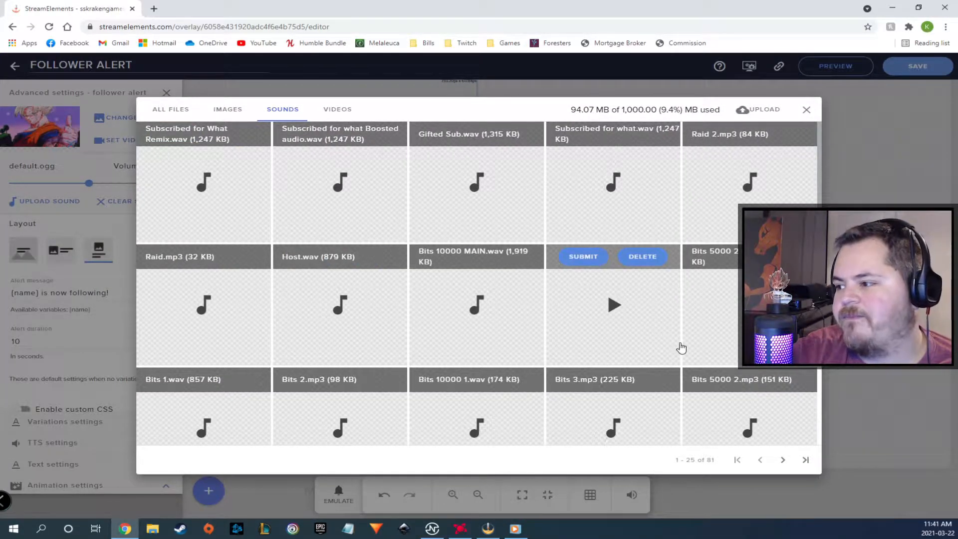
{"action": "scroll", "coordinate": [549, 332], "scroll_direction": "down", "scroll_amount": 3}
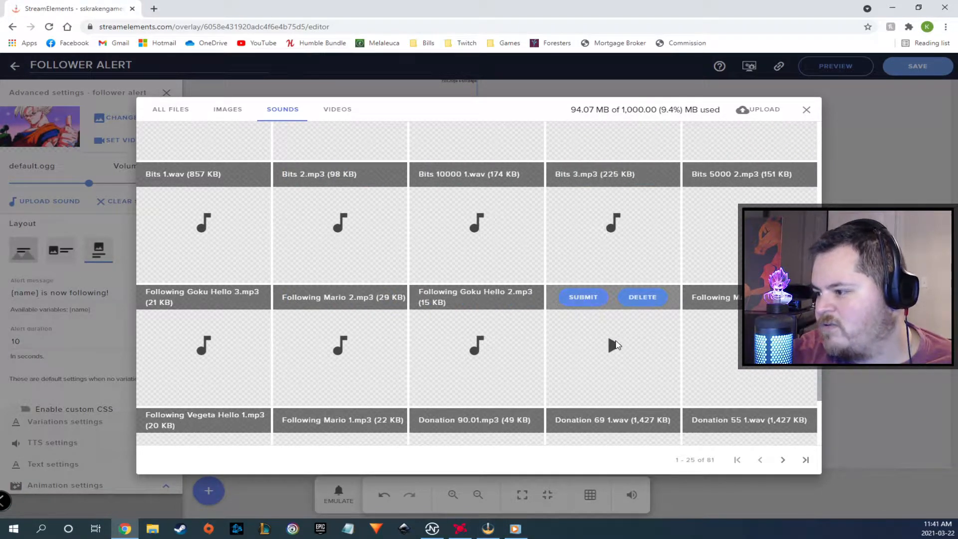
{"action": "left_click", "coordinate": [613, 347]}
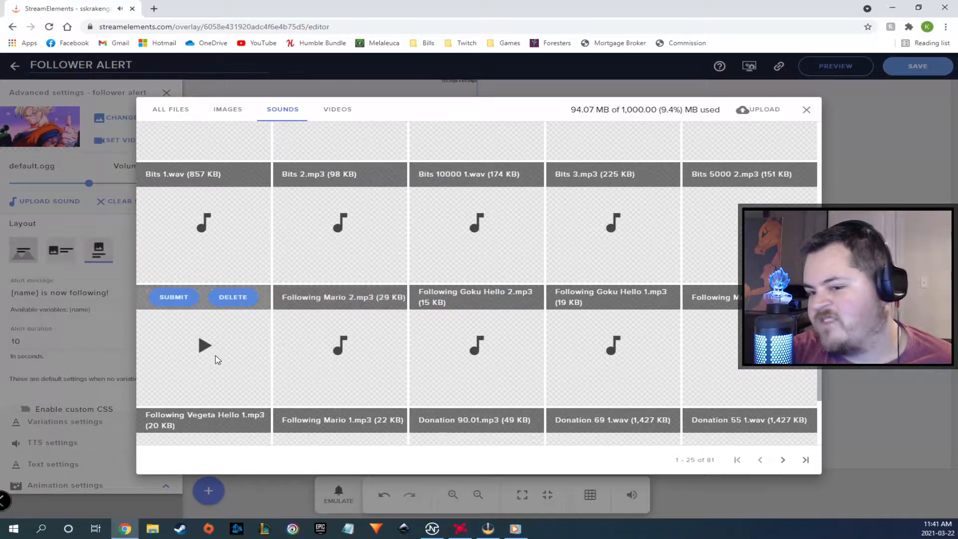
{"action": "left_click", "coordinate": [179, 297]}
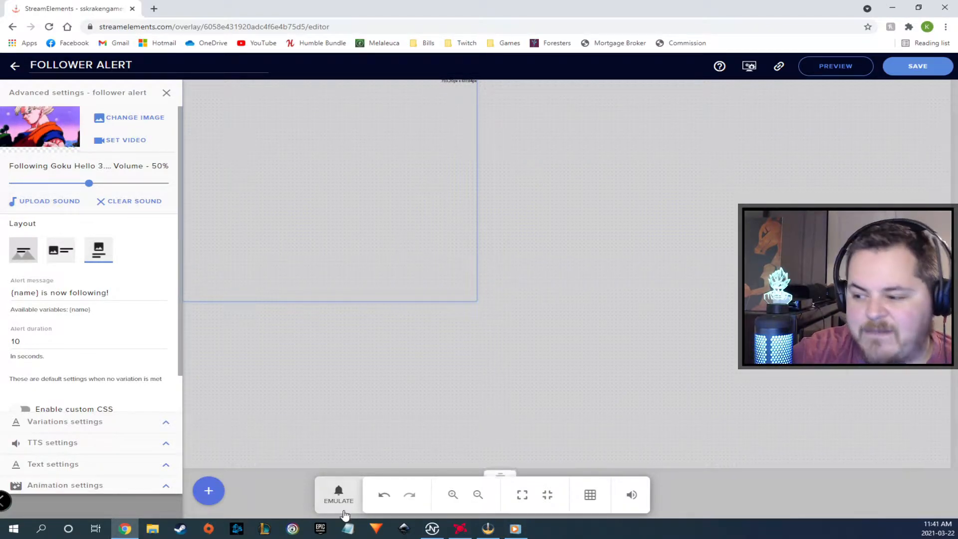
{"action": "left_click", "coordinate": [340, 497]}
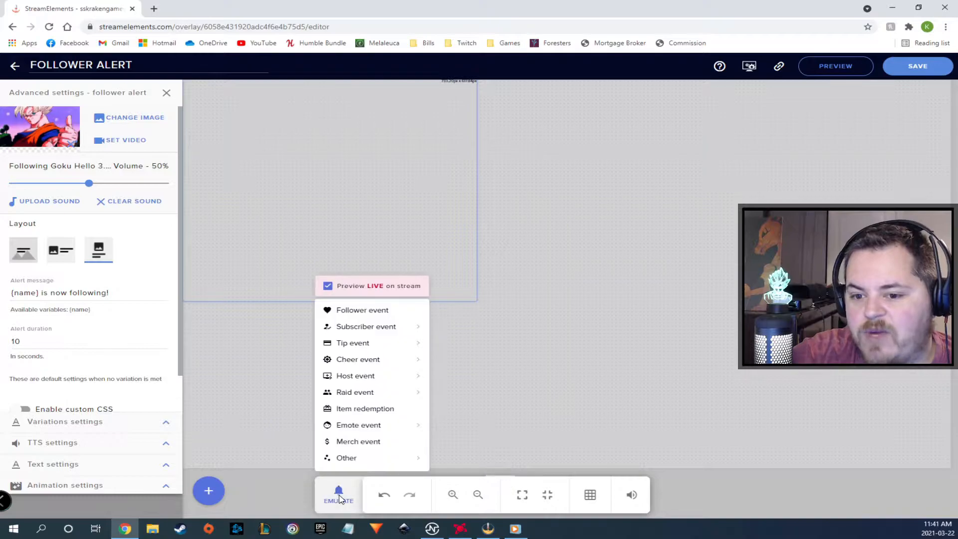
{"action": "left_click", "coordinate": [363, 310]}
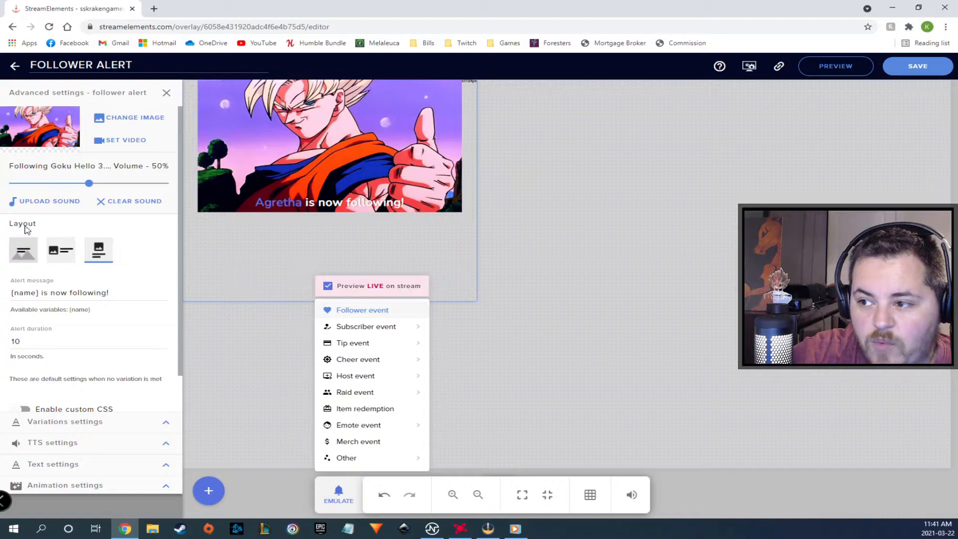
- Set the top margin of the follower alert's text to 0 and emulate a follower event to check its placement
{"action": "left_click", "coordinate": [74, 468]}
{"action": "left_click", "coordinate": [164, 466]}
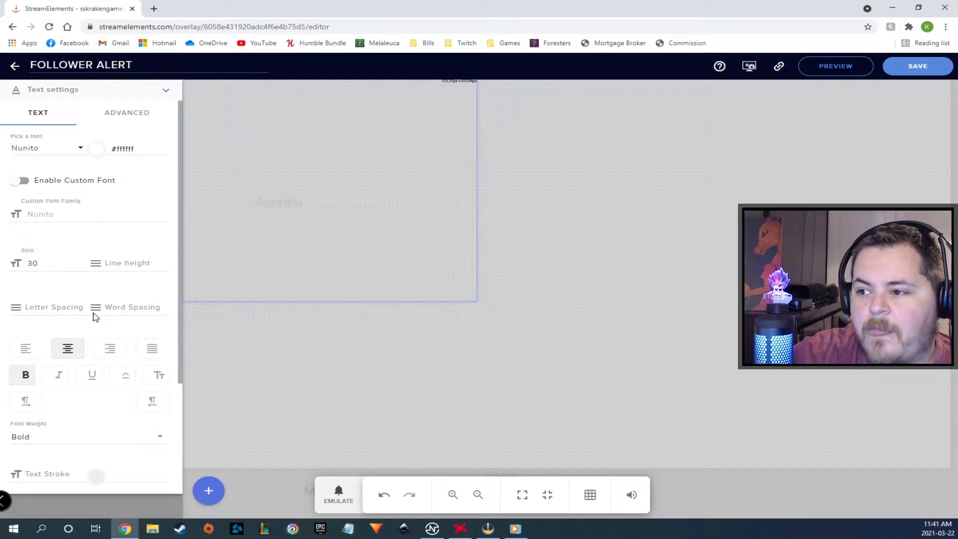
{"action": "left_click", "coordinate": [126, 123]}
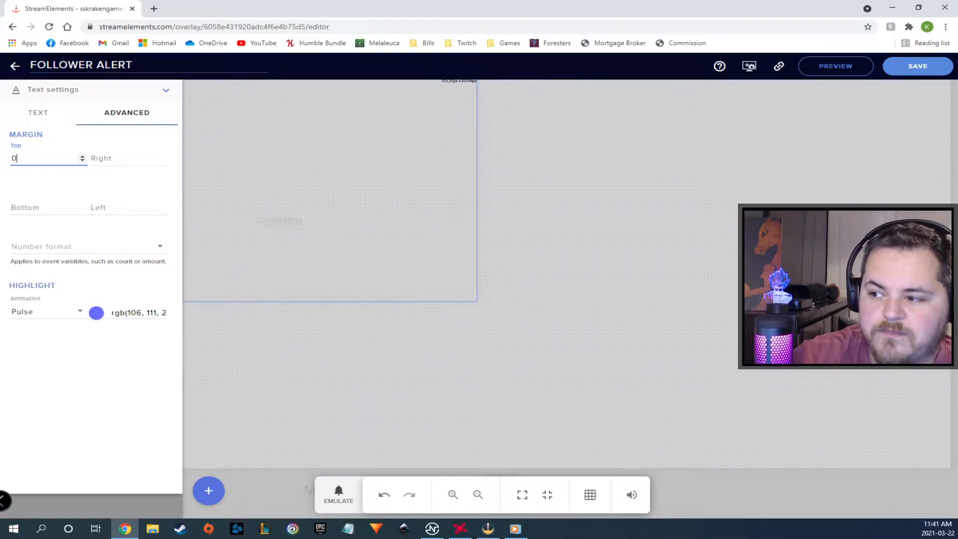
{"action": "left_click", "coordinate": [338, 494]}
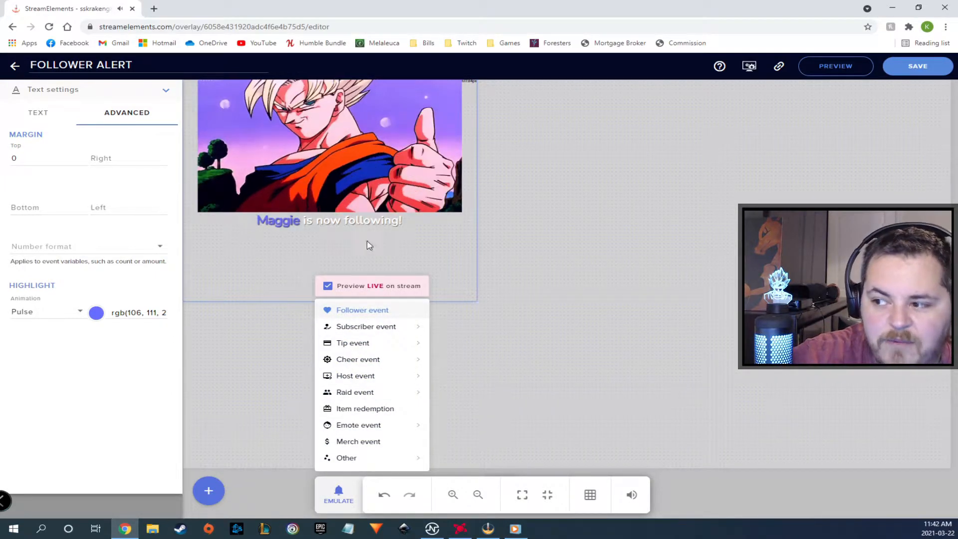
- Try a top margin of -50 for the alert text, and restore the margin to 0
{"action": "left_click_drag", "start_coordinate": [22, 157], "coordinate": [45, 159]}
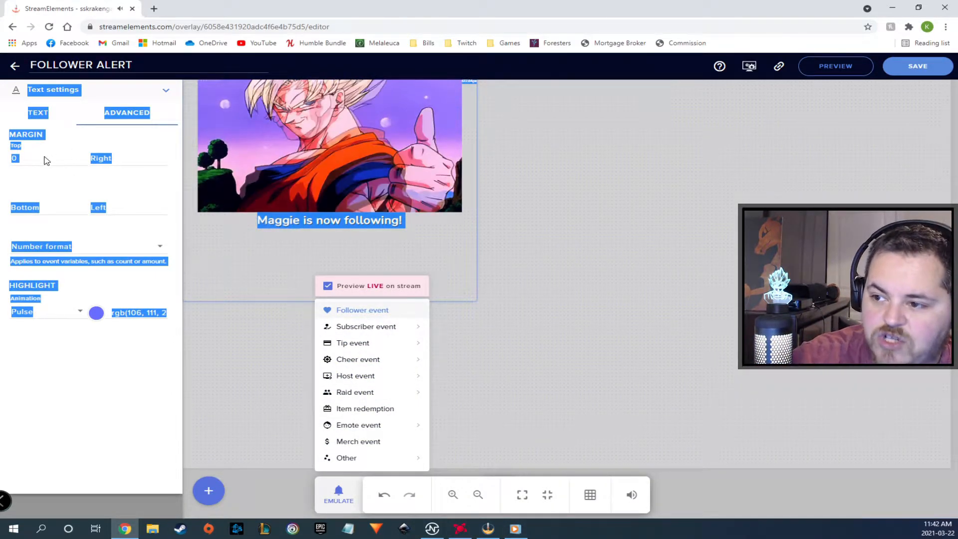
{"action": "left_click", "coordinate": [19, 159]}
{"action": "key", "text": "BackSpace"}
{"action": "type", "text": "-50"}
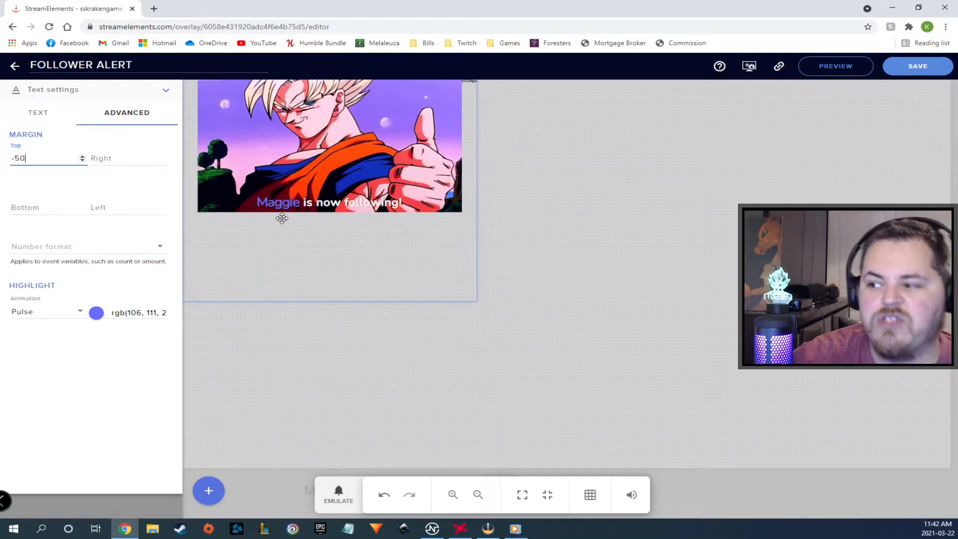
{"action": "double_click", "coordinate": [43, 158]}
{"action": "type", "text": "0"}
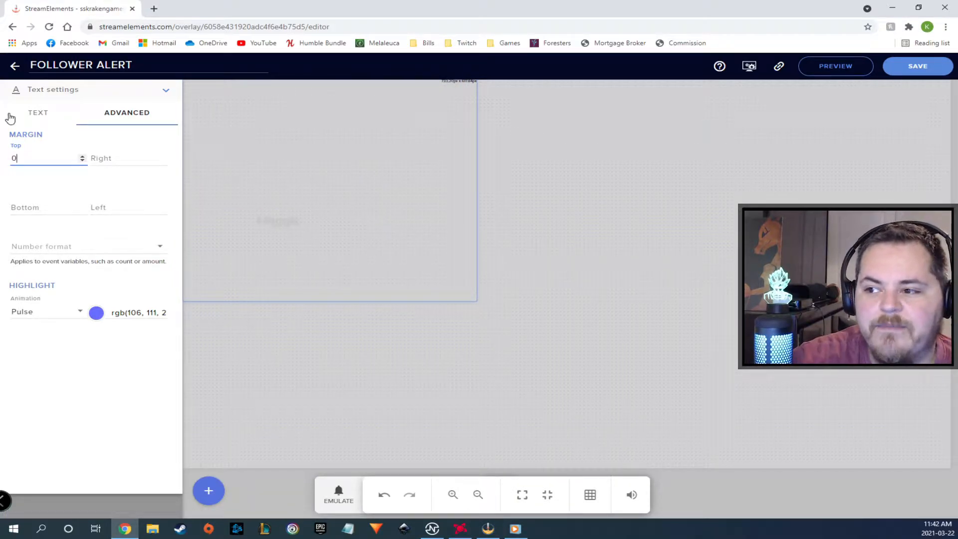
- Change the follower alert's message to "{name} has joined the crew!" and emulate a follower event
{"action": "left_click", "coordinate": [32, 116]}
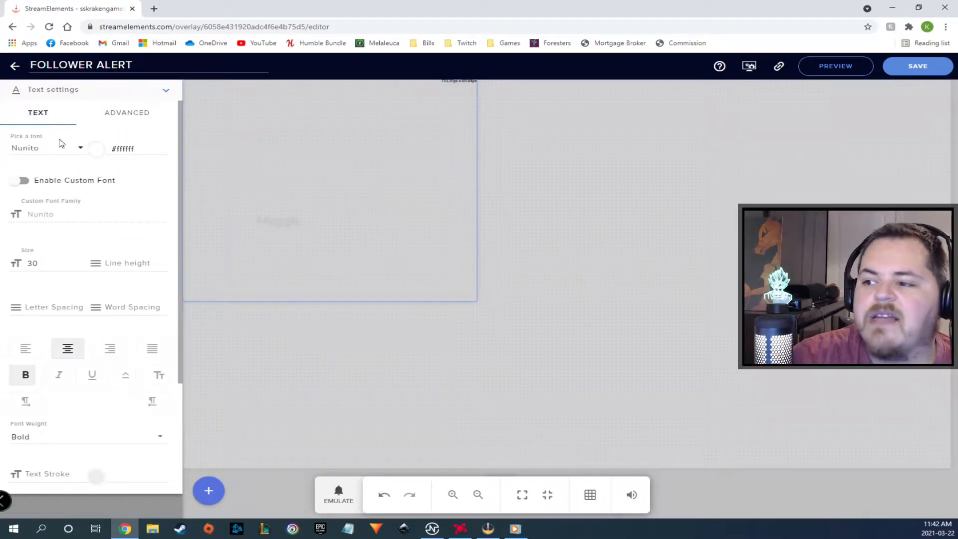
{"action": "left_click", "coordinate": [171, 90]}
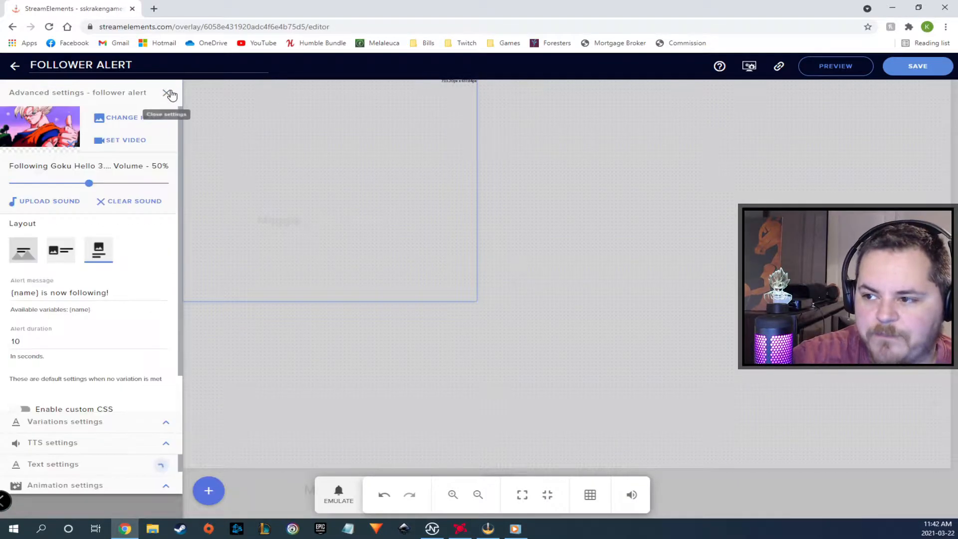
{"action": "left_click", "coordinate": [20, 340]}
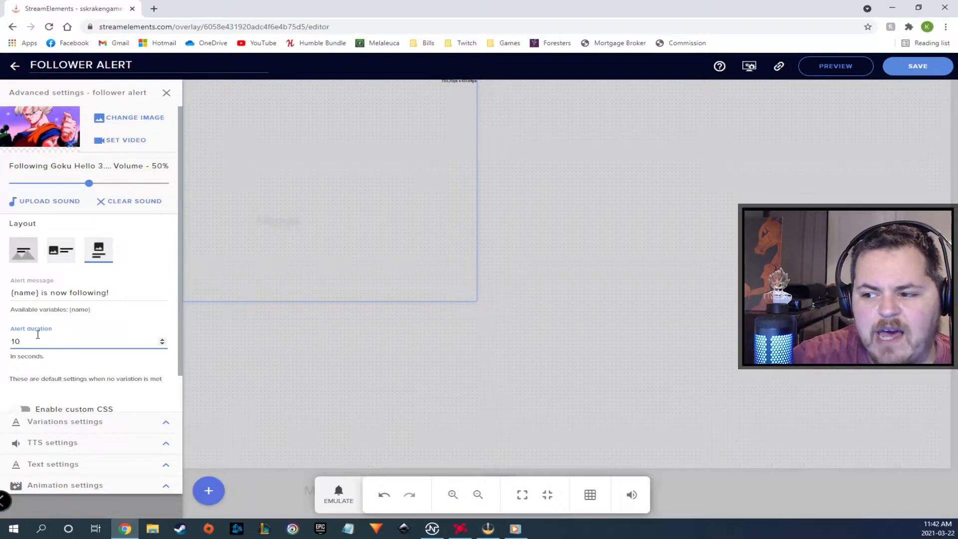
{"action": "left_click_drag", "start_coordinate": [112, 293], "coordinate": [73, 295]}
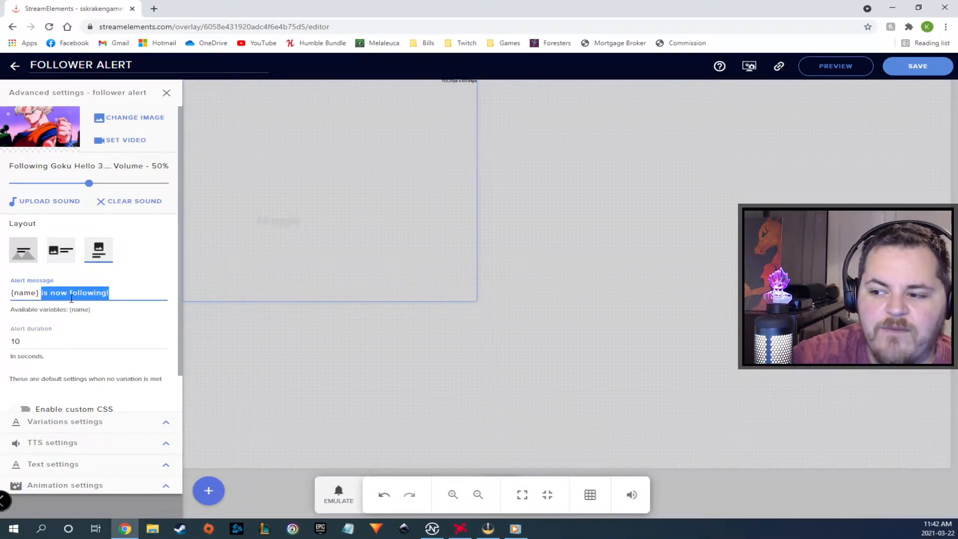
{"action": "type", "text": "has joi"}
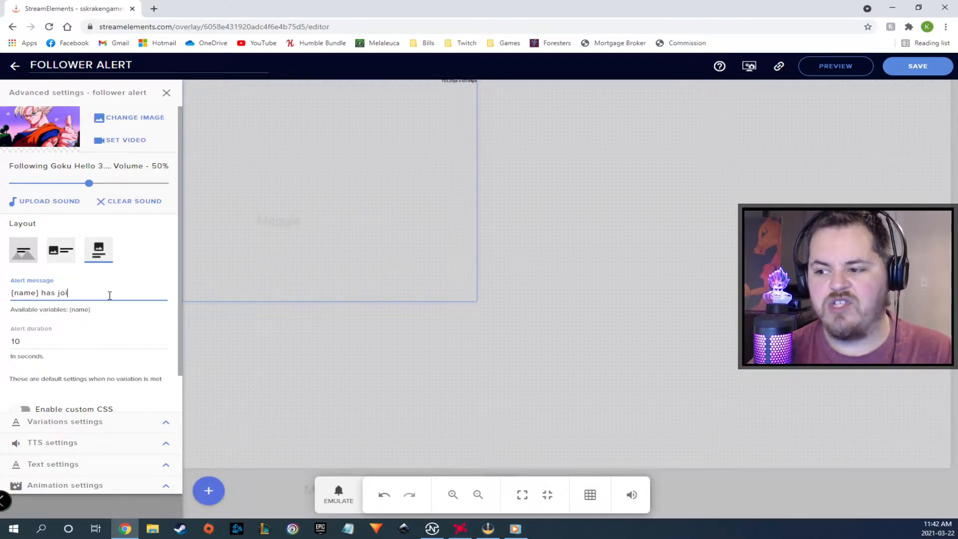
{"action": "type", "text": "ned the crew!"}
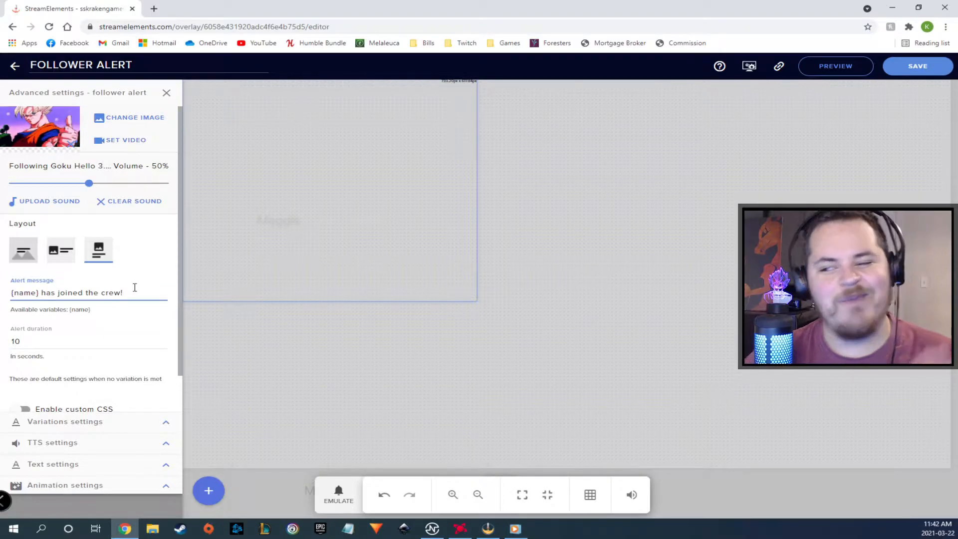
{"action": "left_click", "coordinate": [338, 493]}
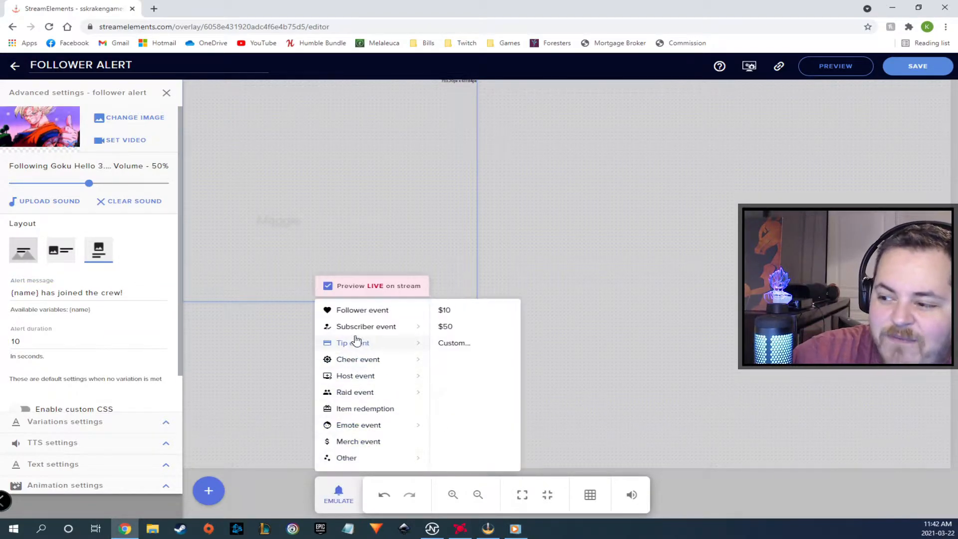
{"action": "left_click", "coordinate": [368, 313]}
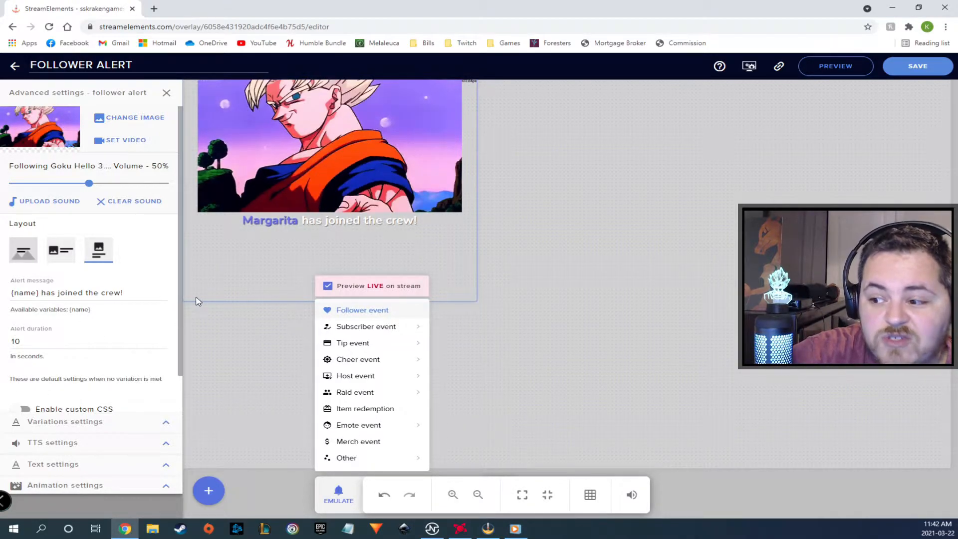
- Set the follower alert's enter animation to Bounce In Down and preview it with an emulated follower event
{"action": "left_click_drag", "start_coordinate": [181, 301], "coordinate": [180, 400]}
{"action": "scroll", "coordinate": [148, 327], "scroll_direction": "up", "scroll_amount": 1}
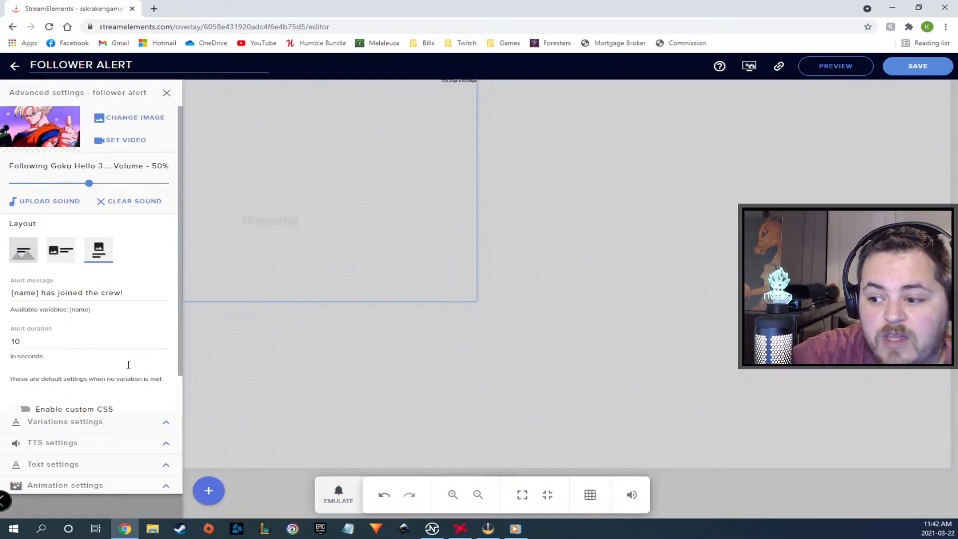
{"action": "left_click", "coordinate": [167, 486]}
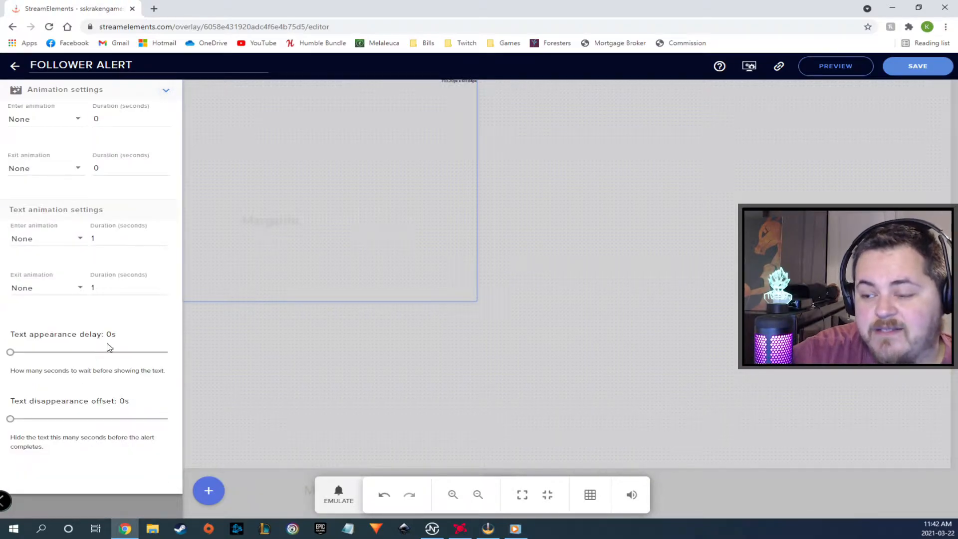
{"action": "left_click", "coordinate": [74, 121]}
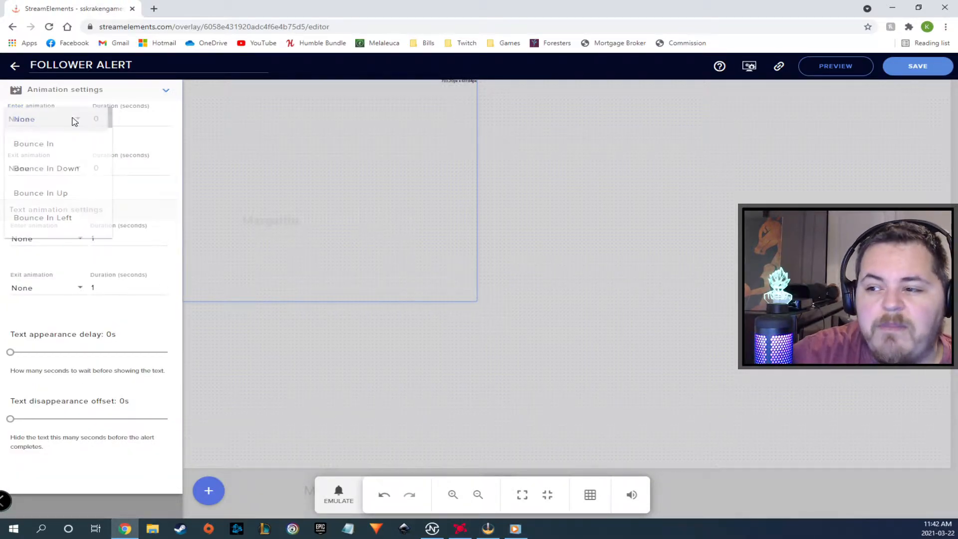
{"action": "left_click", "coordinate": [44, 172]}
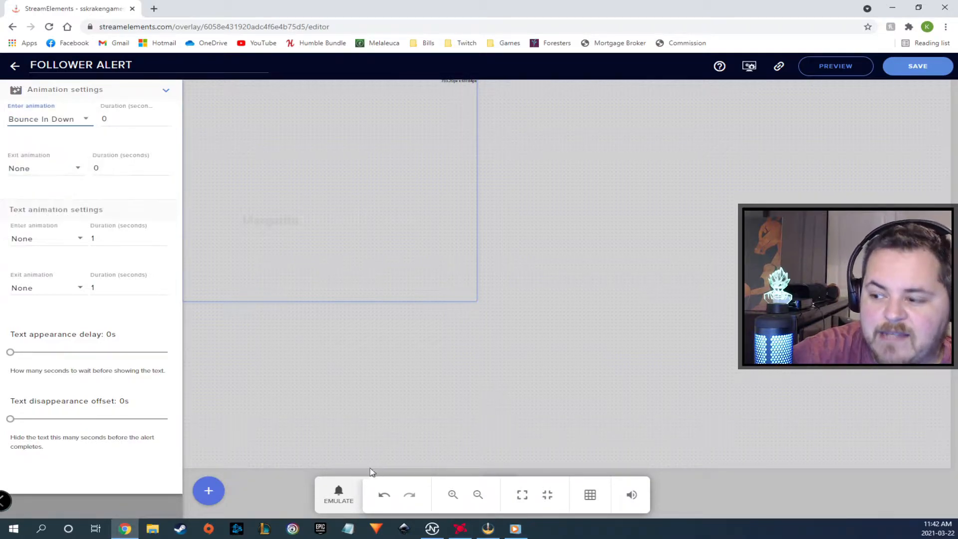
{"action": "left_click", "coordinate": [339, 494]}
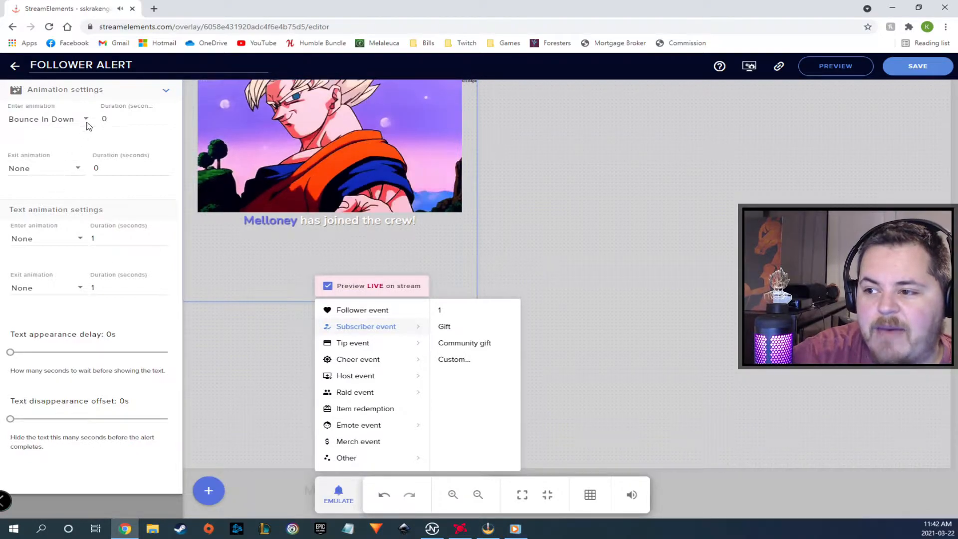
- Set the enter animation's duration to 1 second and emulate another follower event
{"action": "double_click", "coordinate": [115, 120]}
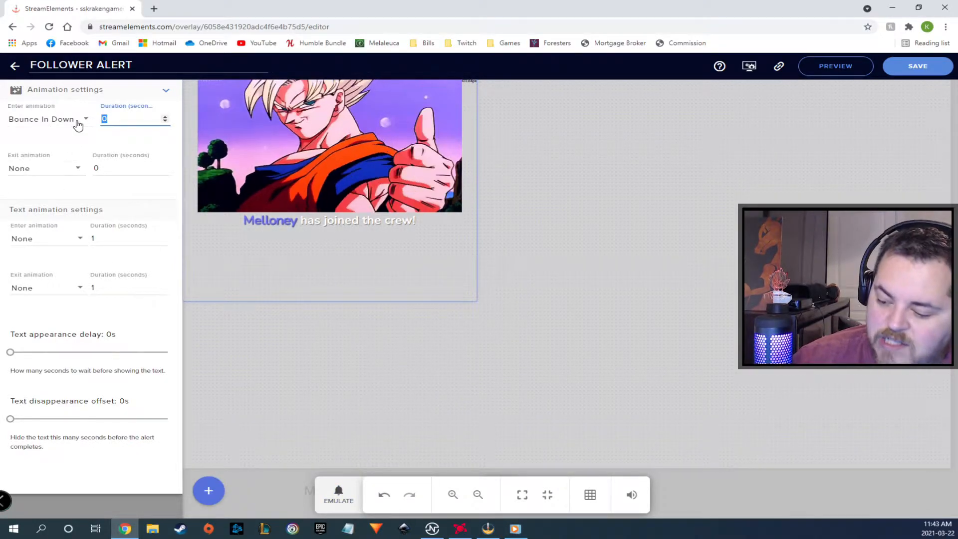
{"action": "type", "text": "1"}
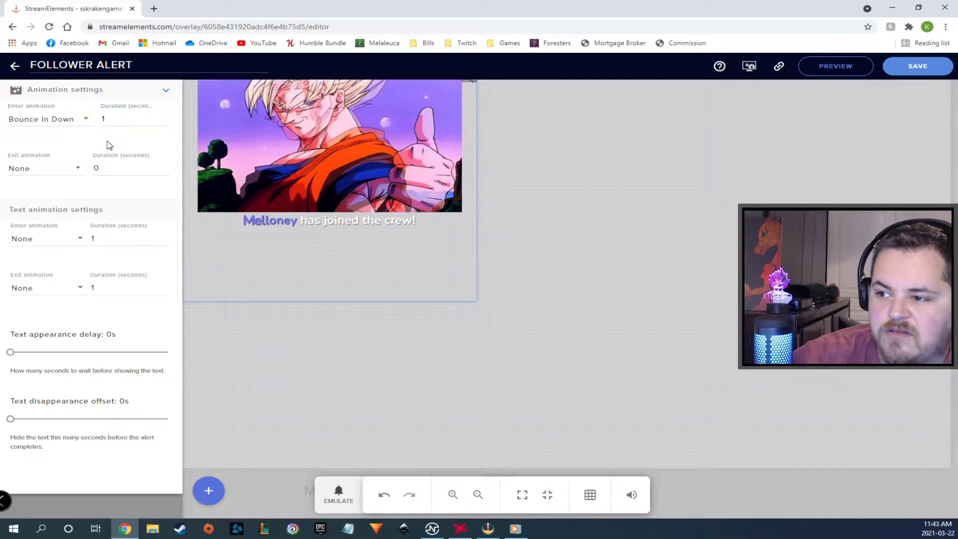
{"action": "left_click", "coordinate": [337, 494]}
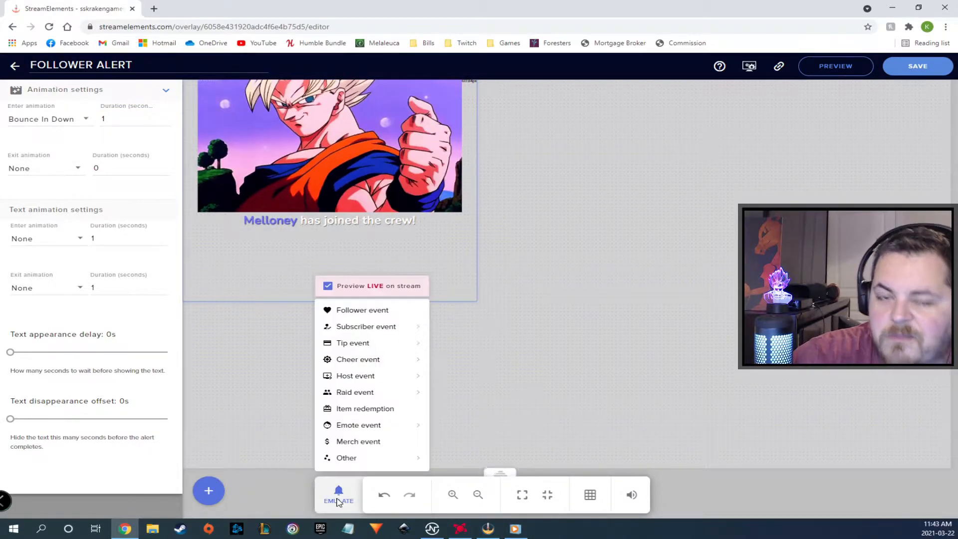
{"action": "left_click", "coordinate": [372, 315]}
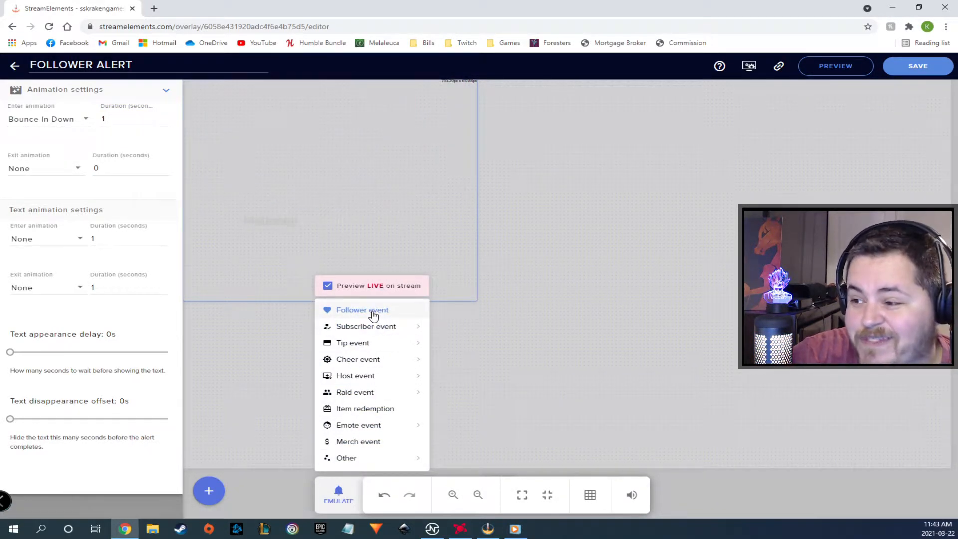
{"action": "mouse_move", "coordinate": [396, 325]}
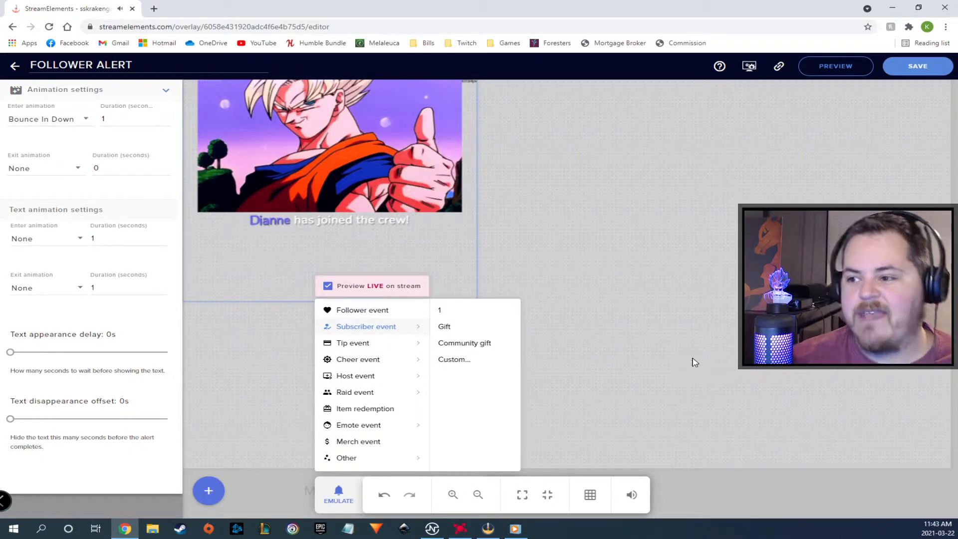
{"action": "mouse_move", "coordinate": [369, 359]}
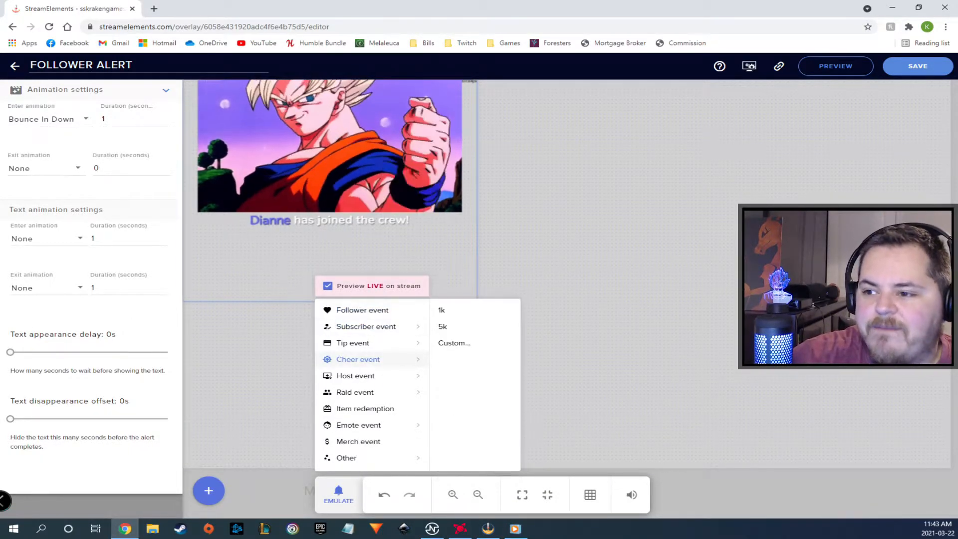
- Set the follower alert's exit animation to Fade Out with a 2-second duration and emulate a follower event
{"action": "left_click", "coordinate": [77, 176]}
{"action": "left_click", "coordinate": [81, 169]}
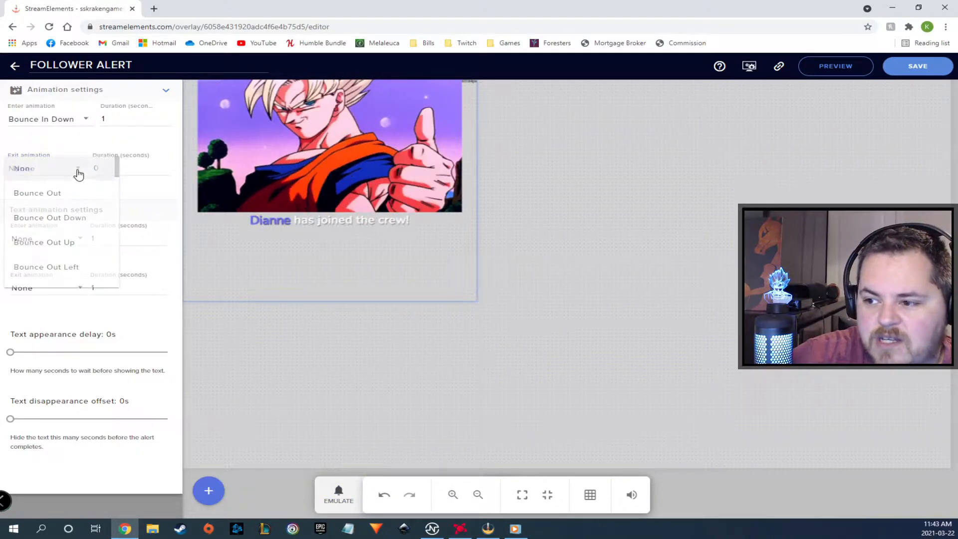
{"action": "scroll", "coordinate": [87, 257], "scroll_direction": "down", "scroll_amount": 3}
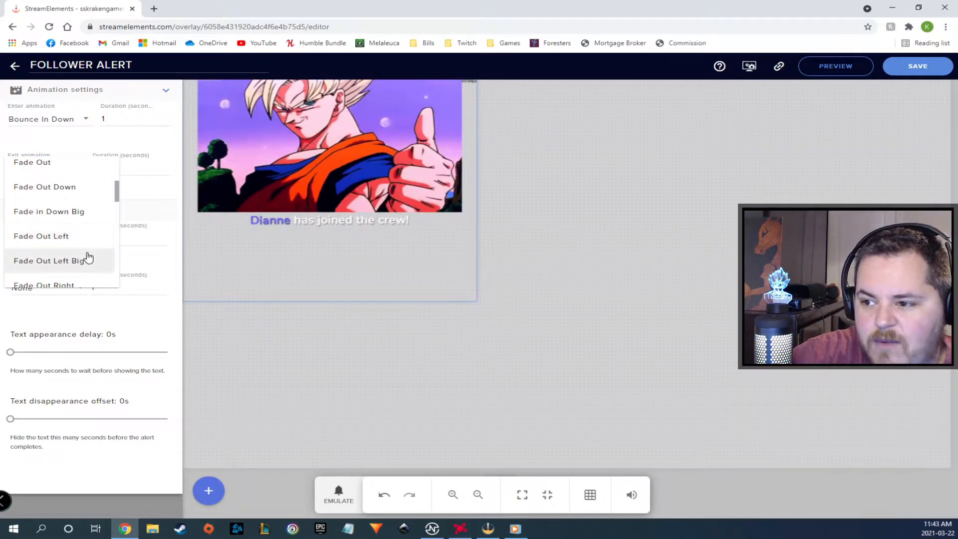
{"action": "left_click", "coordinate": [44, 170]}
{"action": "key", "text": "Tab"}
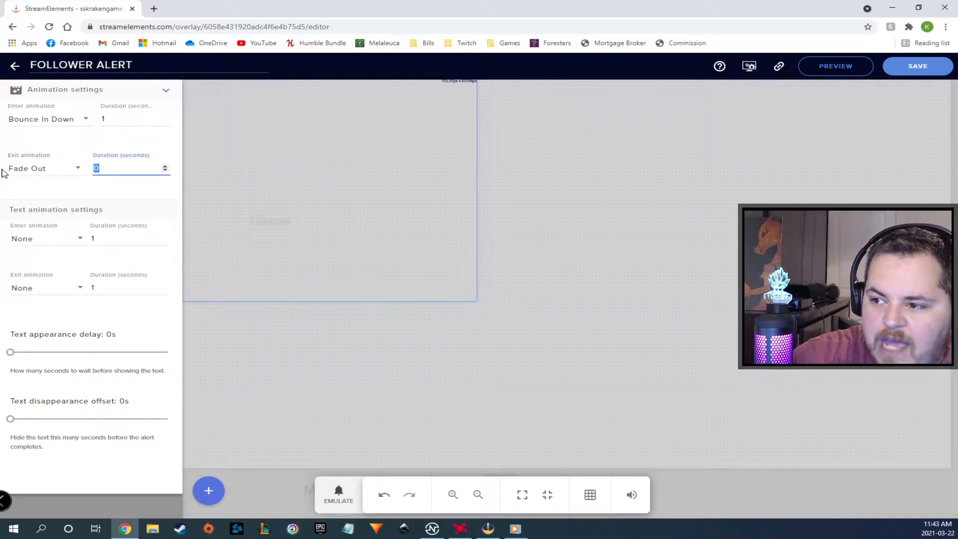
{"action": "type", "text": "2"}
{"action": "left_click", "coordinate": [338, 492]}
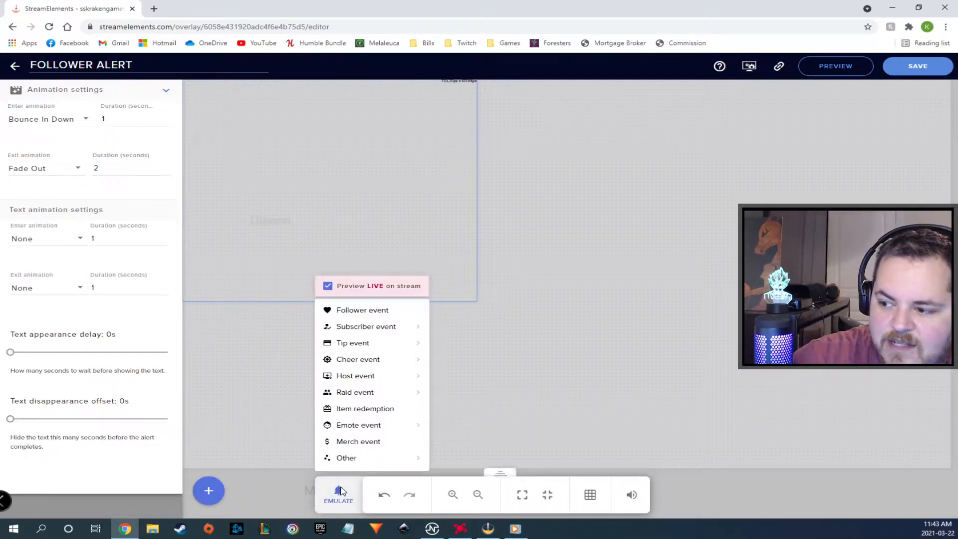
{"action": "left_click", "coordinate": [354, 311]}
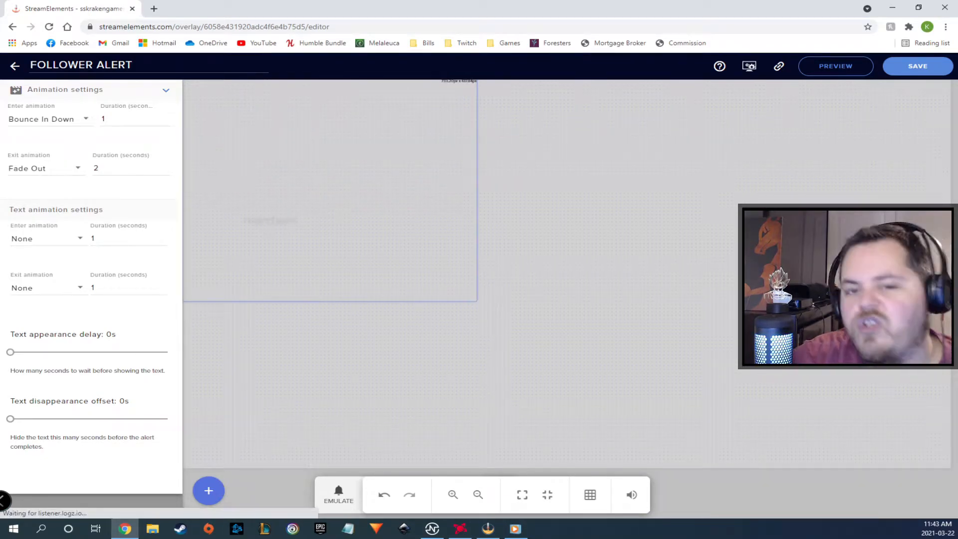
- Look through the enter animation options for the alert text and try out the text appearance delay
{"action": "left_click", "coordinate": [82, 243]}
{"action": "scroll", "coordinate": [70, 319], "scroll_direction": "down", "scroll_amount": 2}
{"action": "scroll", "coordinate": [71, 323], "scroll_direction": "down", "scroll_amount": 4}
{"action": "scroll", "coordinate": [73, 334], "scroll_direction": "down", "scroll_amount": 10}
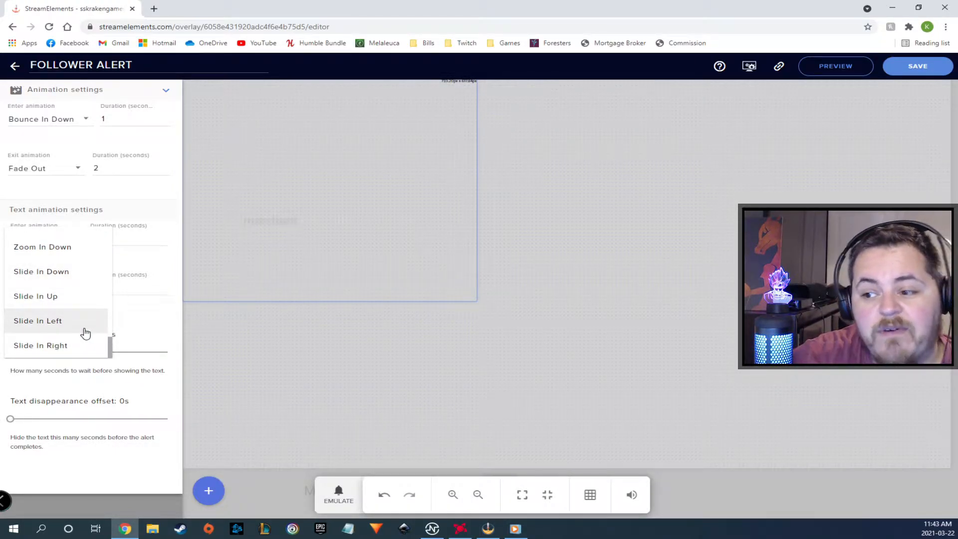
{"action": "left_click", "coordinate": [154, 332]}
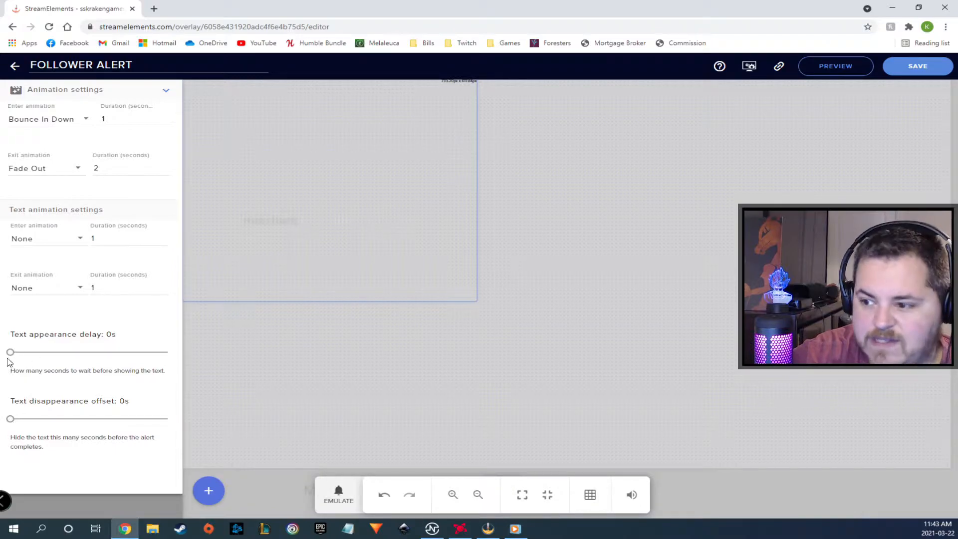
{"action": "left_click_drag", "start_coordinate": [27, 351], "coordinate": [1, 452]}
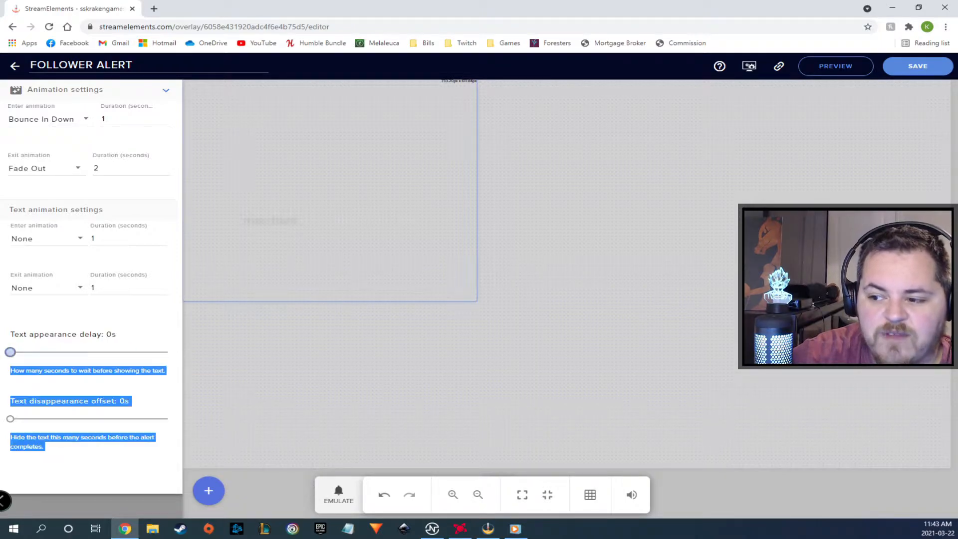
{"action": "left_click_drag", "start_coordinate": [117, 351], "coordinate": [92, 346]}
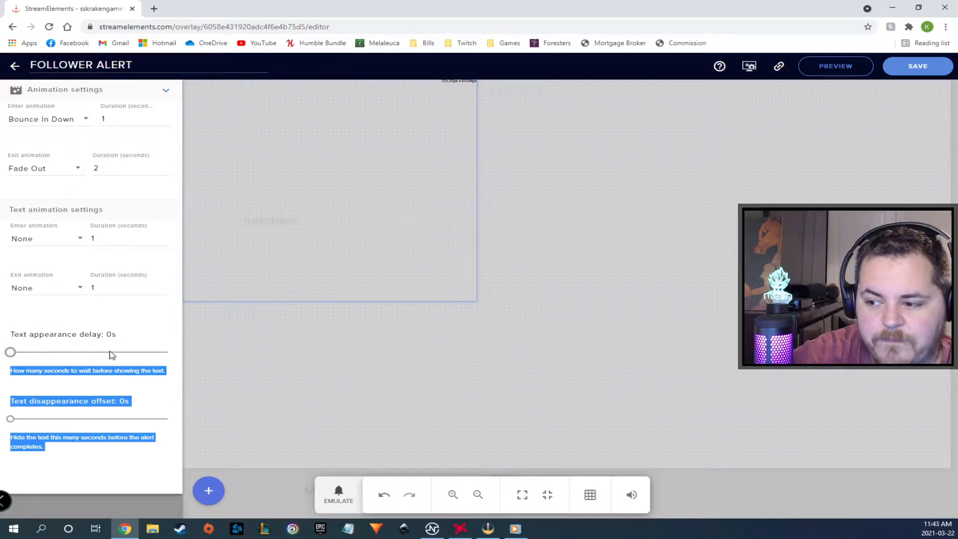
- Review the follower alert's text-to-speech settings and return to its advanced settings
{"action": "left_click", "coordinate": [167, 93]}
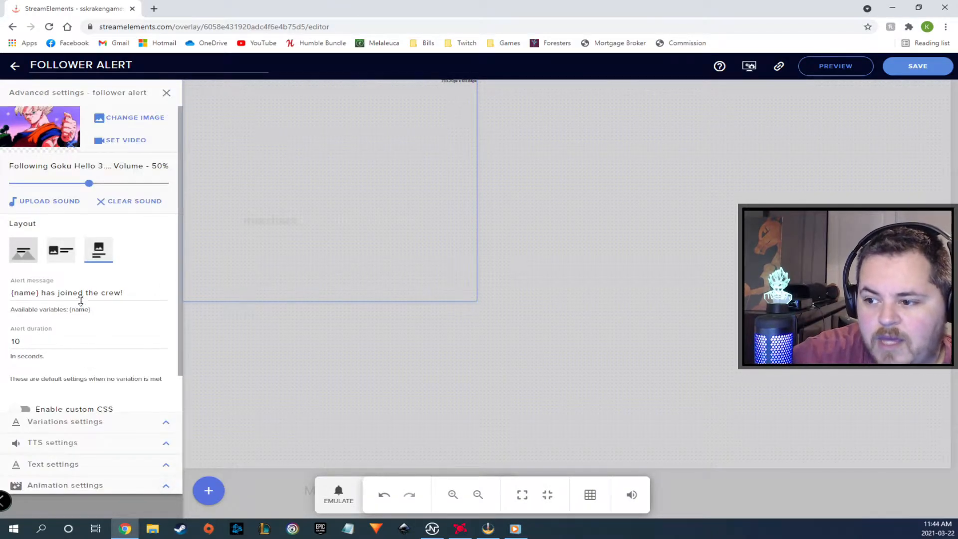
{"action": "scroll", "coordinate": [97, 364], "scroll_direction": "down", "scroll_amount": 1}
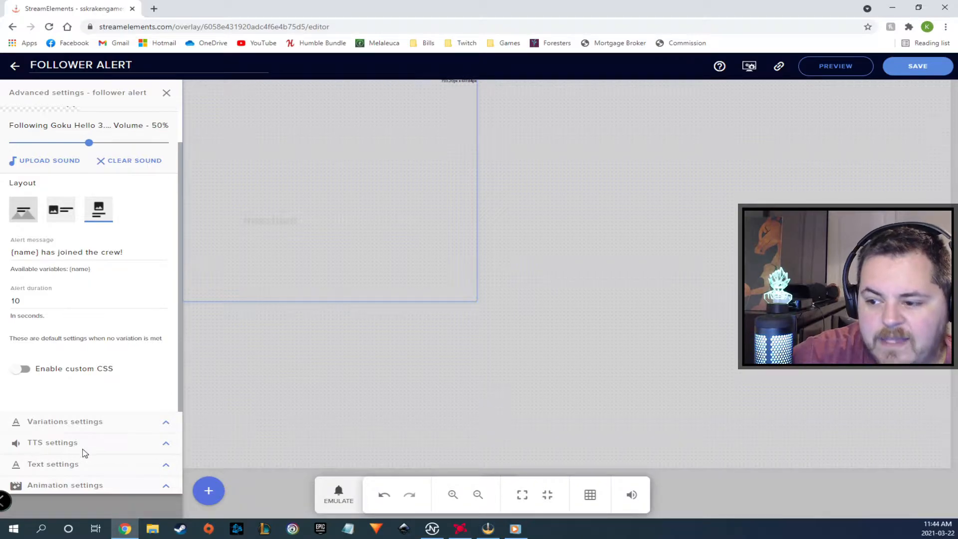
{"action": "left_click", "coordinate": [166, 446]}
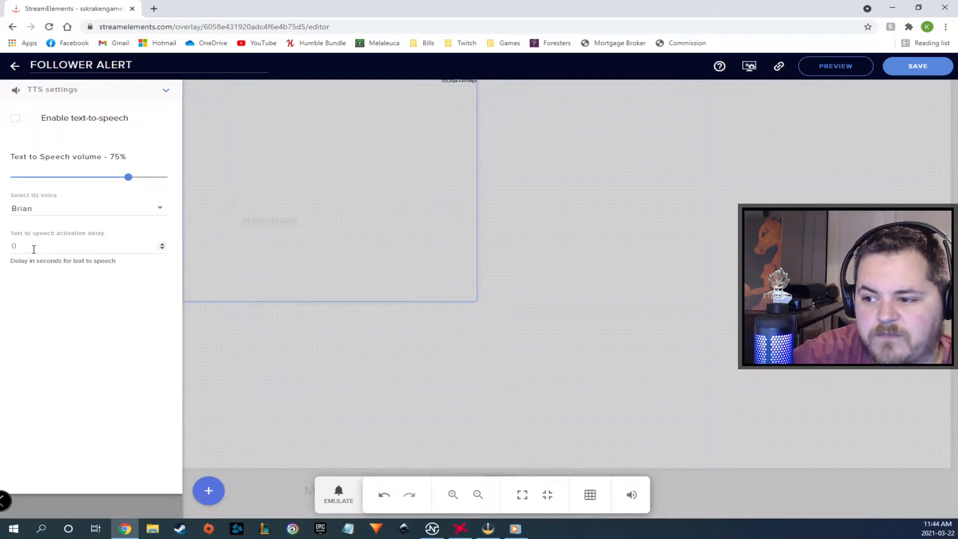
{"action": "left_click", "coordinate": [166, 92]}
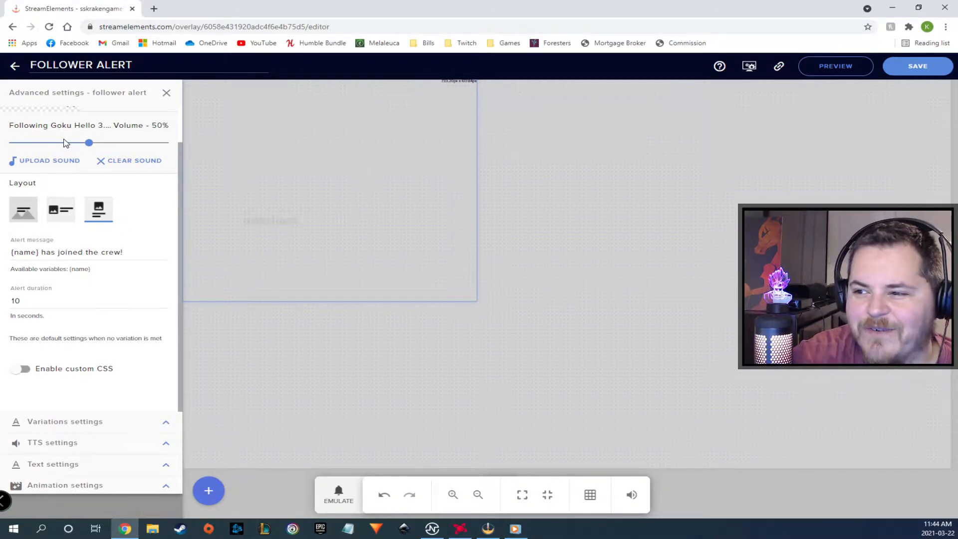
{"action": "scroll", "coordinate": [64, 143], "scroll_direction": "up", "scroll_amount": 1}
{"action": "scroll", "coordinate": [116, 345], "scroll_direction": "down", "scroll_amount": 1}
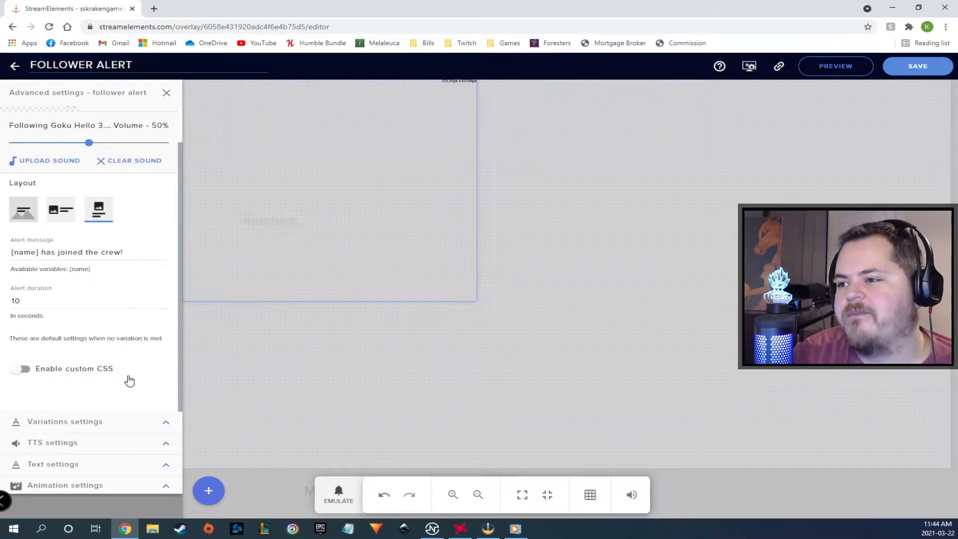
- Leave this overlay without saving and open the existing FOLLOWER ALERT overlay for editing
{"action": "left_click", "coordinate": [24, 67]}
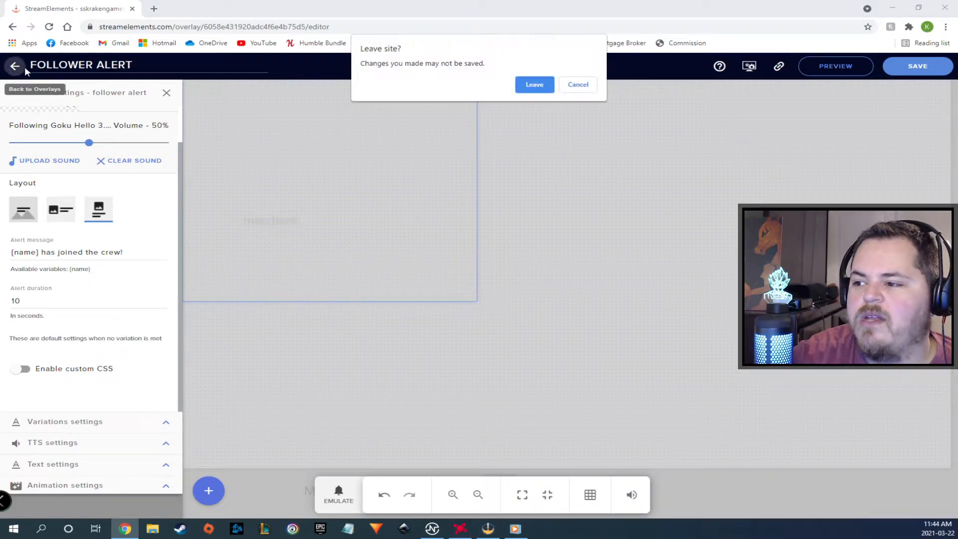
{"action": "left_click", "coordinate": [540, 89]}
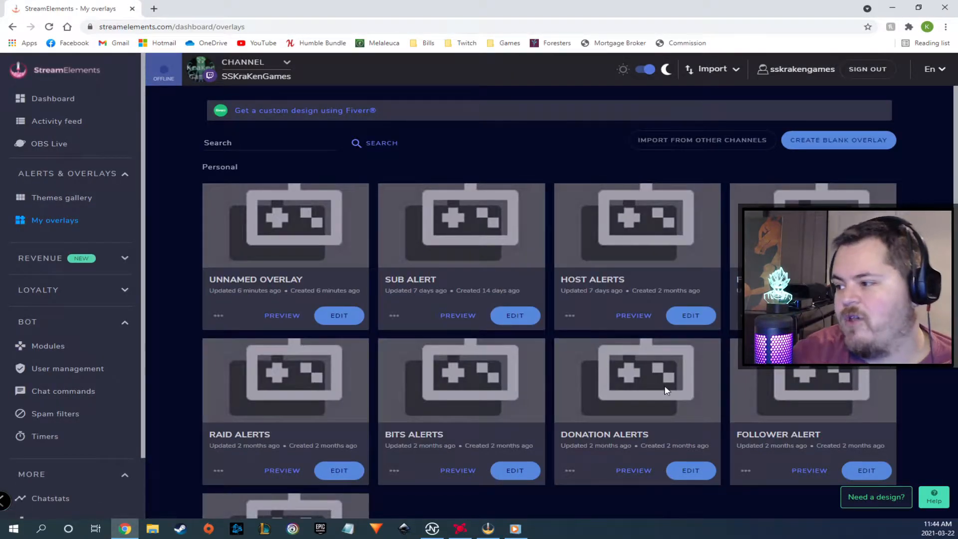
{"action": "scroll", "coordinate": [664, 390], "scroll_direction": "down", "scroll_amount": 2}
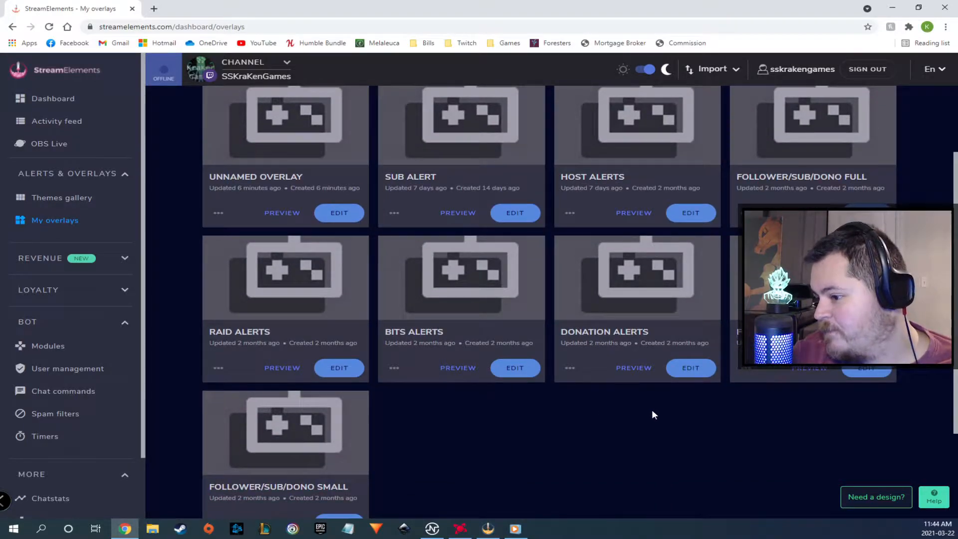
{"action": "left_click", "coordinate": [867, 368]}
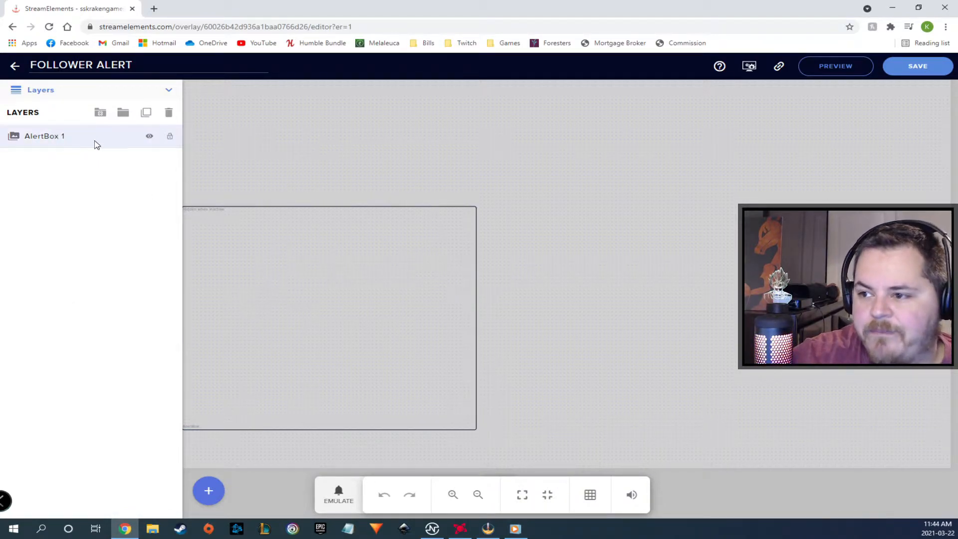
- Open the variations settings of the follower alert in AlertBox 1
{"action": "left_click", "coordinate": [69, 141]}
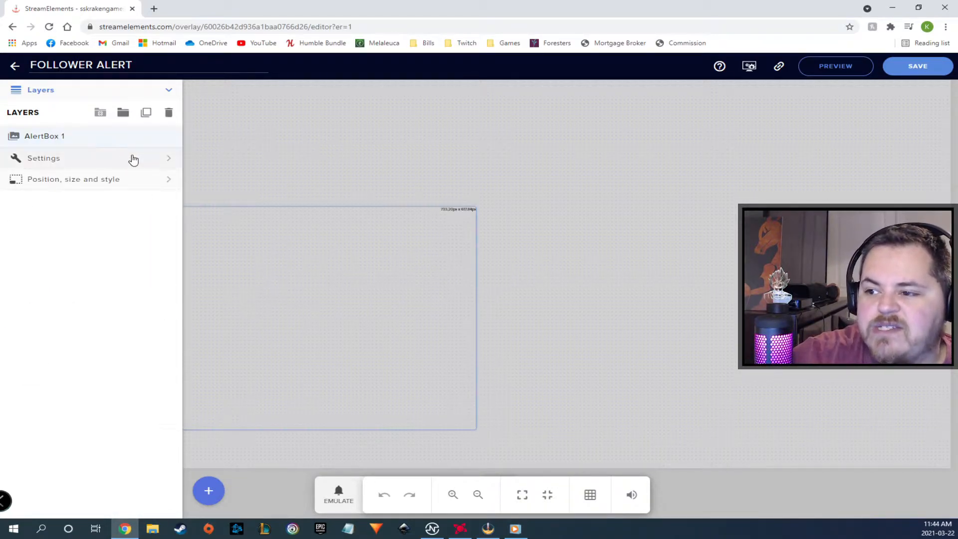
{"action": "left_click", "coordinate": [83, 163]}
{"action": "left_click", "coordinate": [162, 159]}
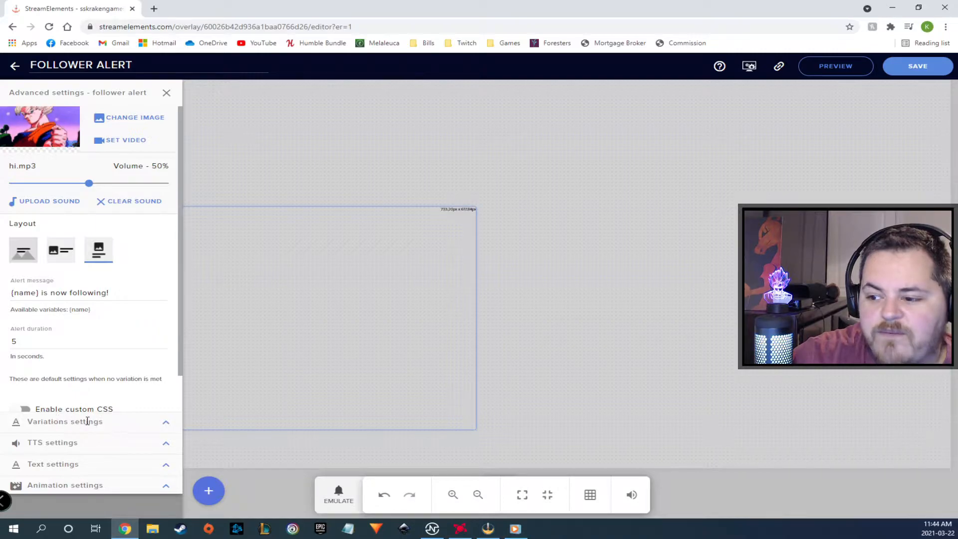
{"action": "left_click", "coordinate": [165, 425]}
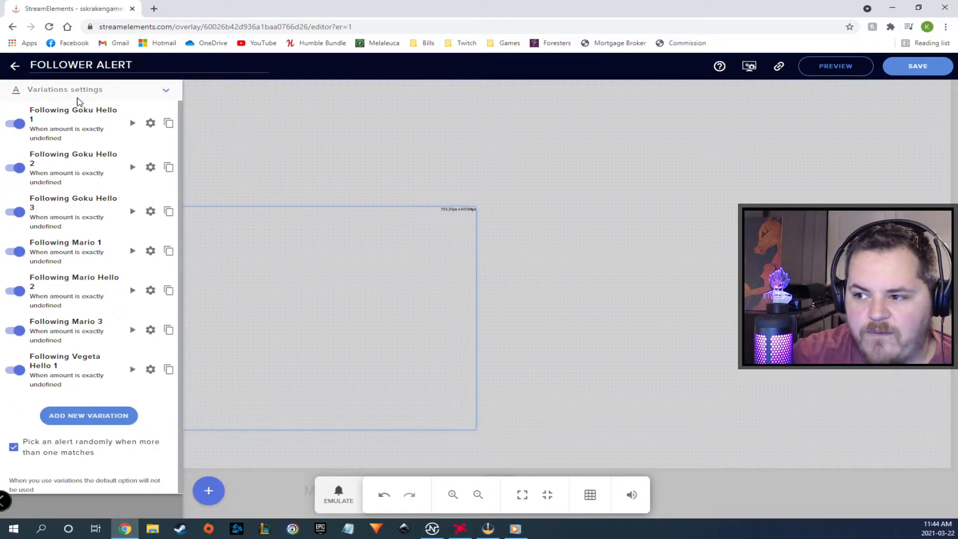
- Play the Goku, Mario and Vegeta variations of the follower alert one after another to preview them
{"action": "left_click", "coordinate": [133, 125]}
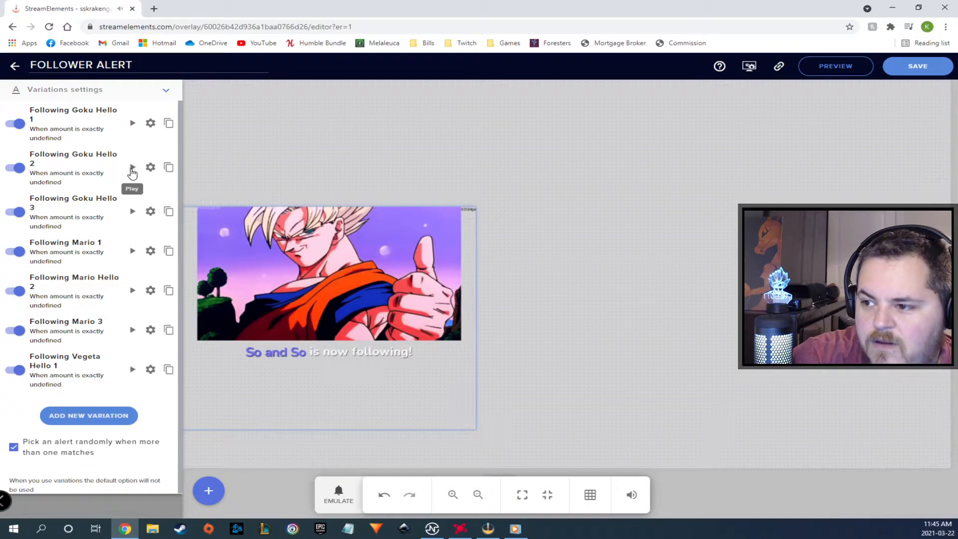
{"action": "left_click", "coordinate": [133, 212]}
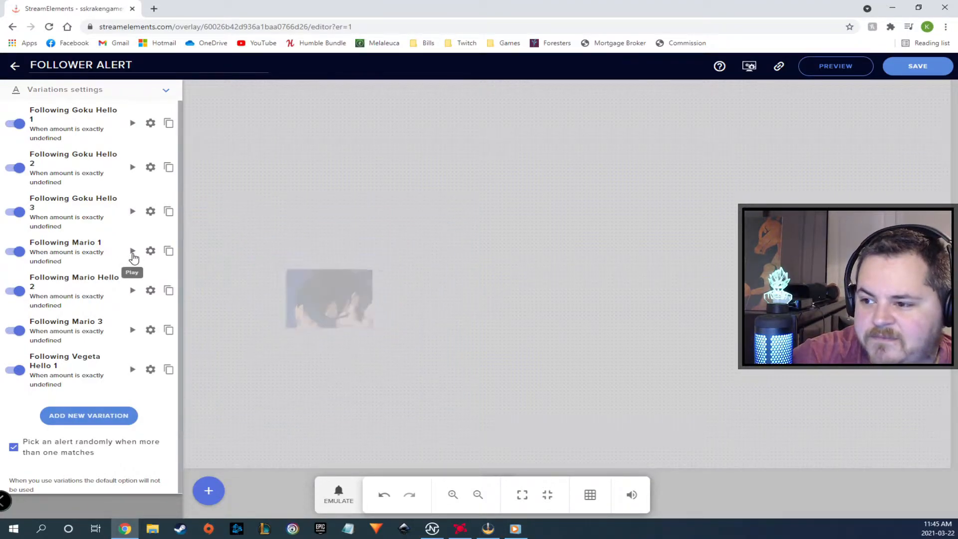
{"action": "left_click", "coordinate": [133, 252]}
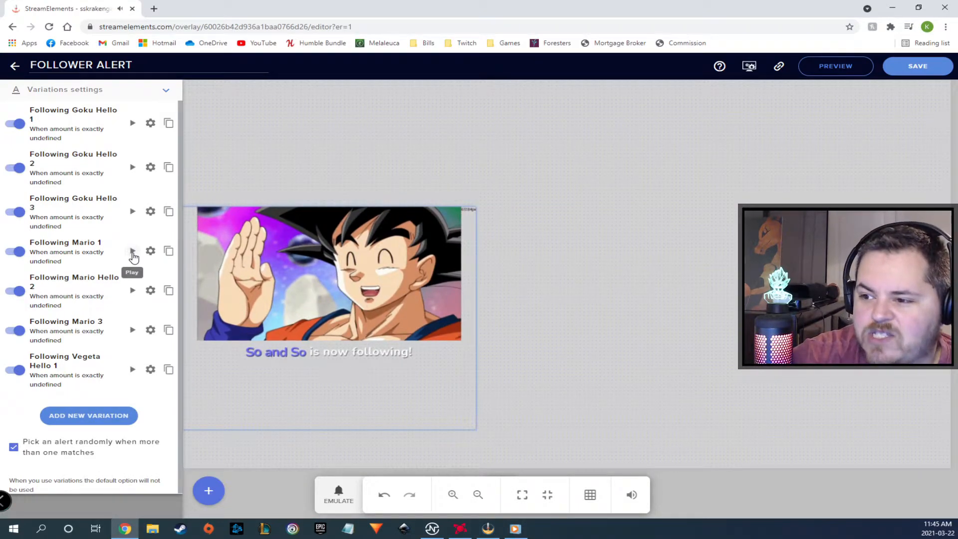
{"action": "left_click", "coordinate": [133, 294]}
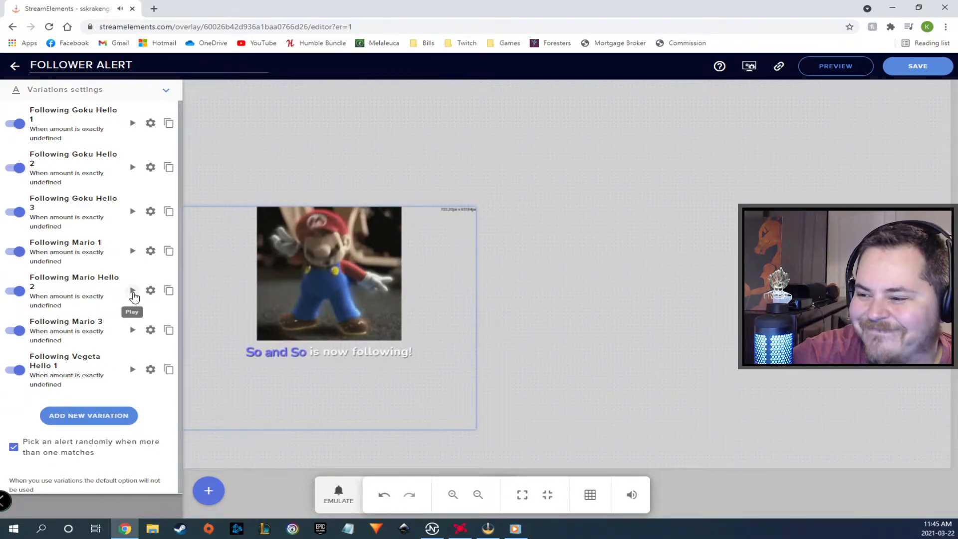
{"action": "left_click", "coordinate": [133, 333]}
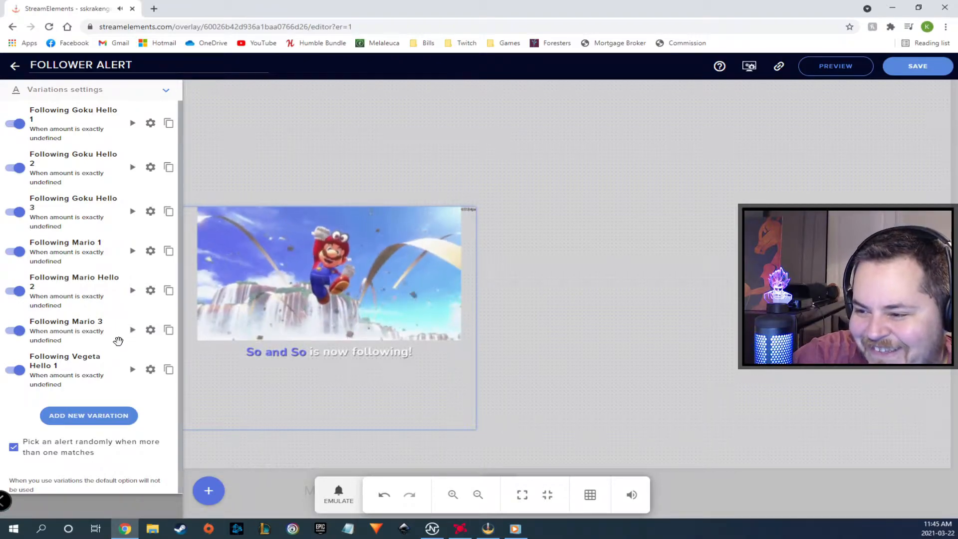
{"action": "left_click", "coordinate": [132, 371]}
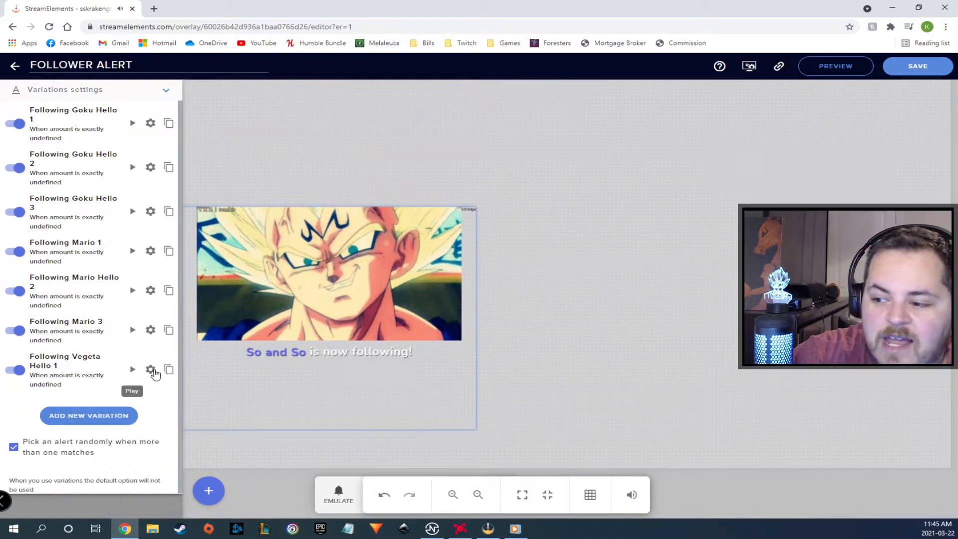
- Examine the sound, message, animation, text and text-to-speech settings of the Following Goku Hello 1 variation, and close it without changes
{"action": "left_click", "coordinate": [152, 125]}
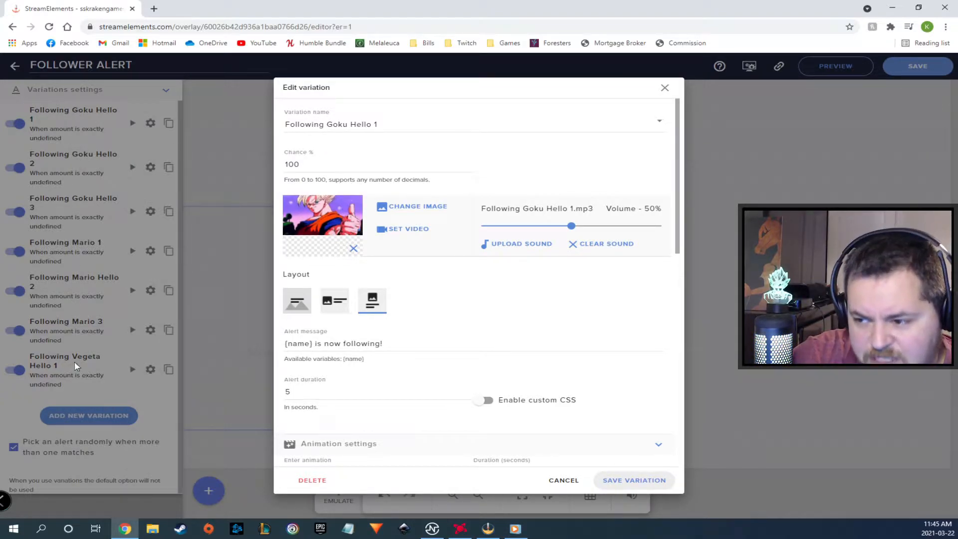
{"action": "scroll", "coordinate": [572, 289], "scroll_direction": "down", "scroll_amount": 1}
{"action": "scroll", "coordinate": [572, 288], "scroll_direction": "down", "scroll_amount": 4}
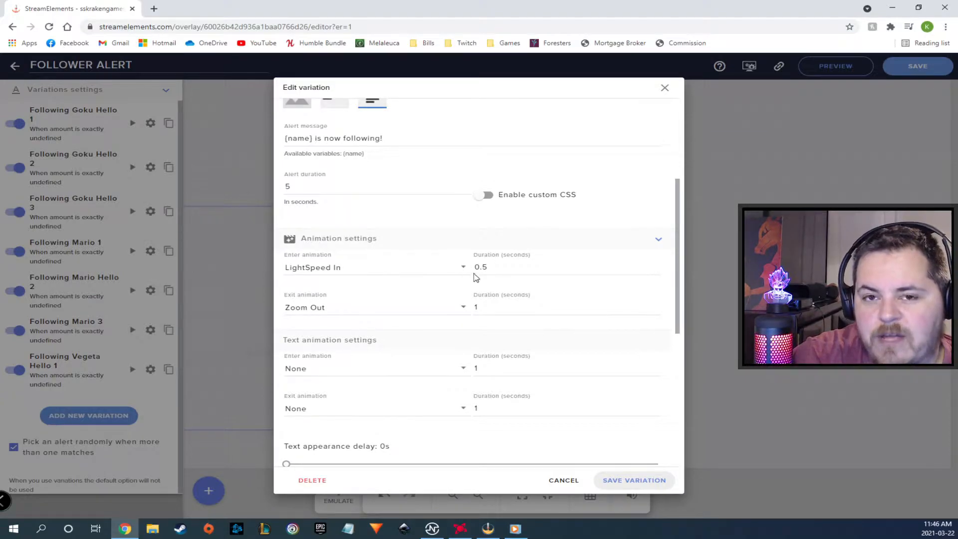
{"action": "scroll", "coordinate": [505, 310], "scroll_direction": "down", "scroll_amount": 7}
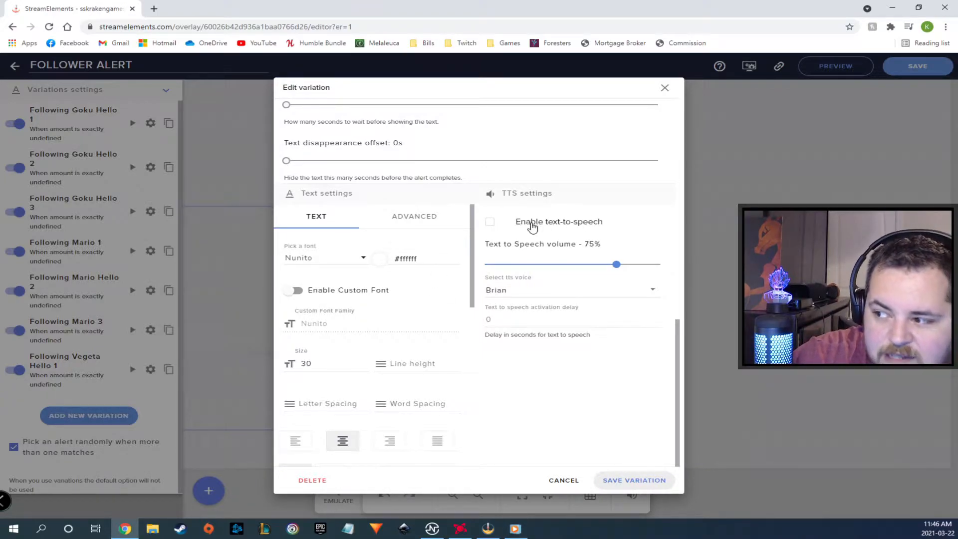
{"action": "left_click", "coordinate": [665, 89]}
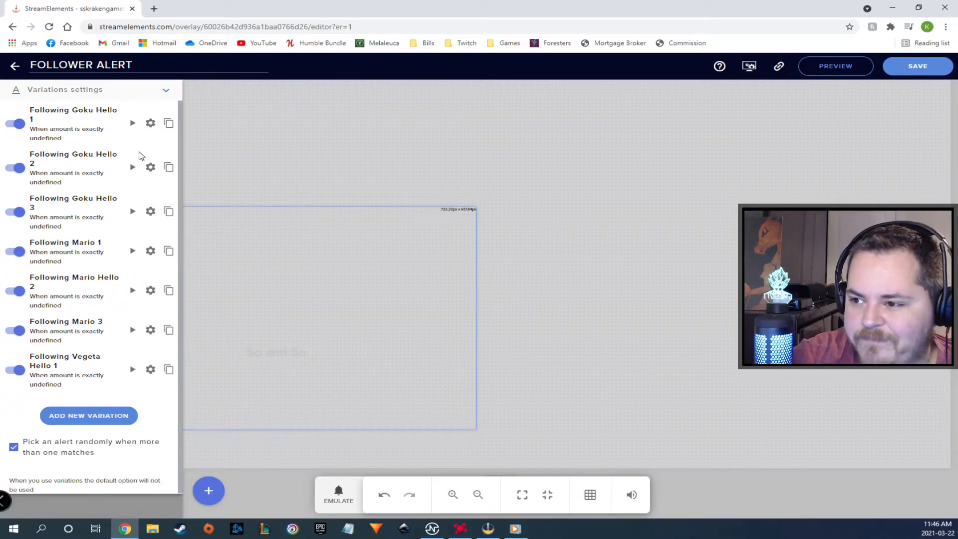
- Check the settings of the Following Vegeta Hello 1 variation, close it unchanged, and reopen the variations list from the advanced settings
{"action": "left_click", "coordinate": [150, 370]}
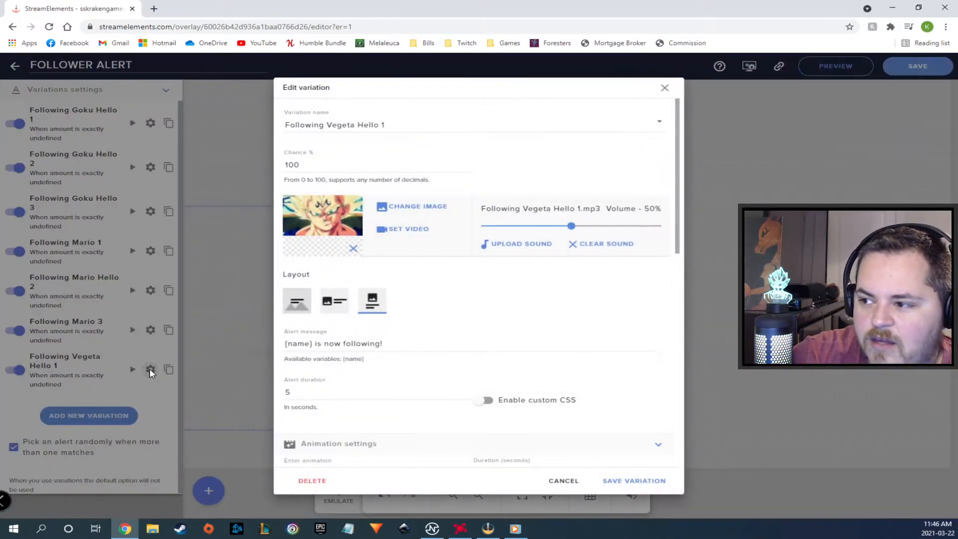
{"action": "scroll", "coordinate": [473, 376], "scroll_direction": "down", "scroll_amount": 4}
{"action": "left_click", "coordinate": [665, 89]}
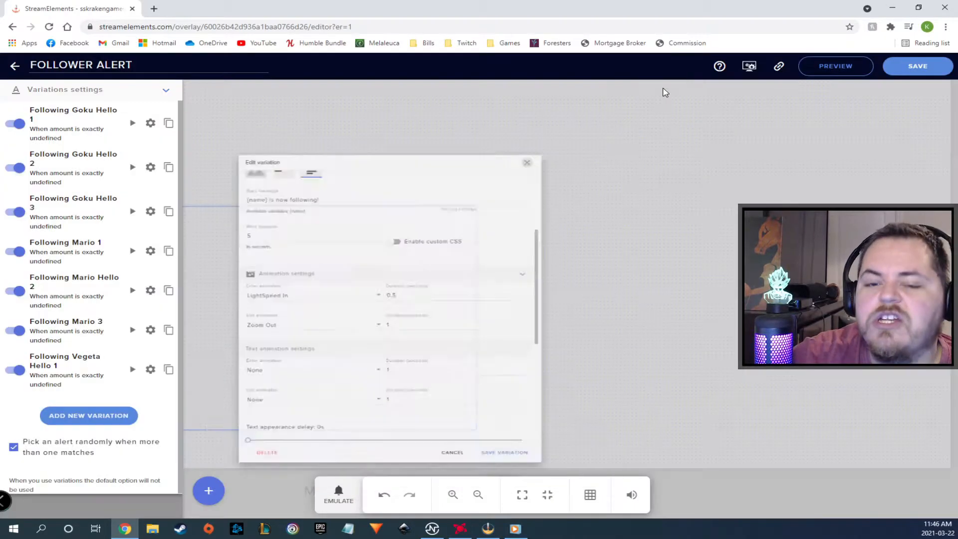
{"action": "left_click", "coordinate": [166, 90]}
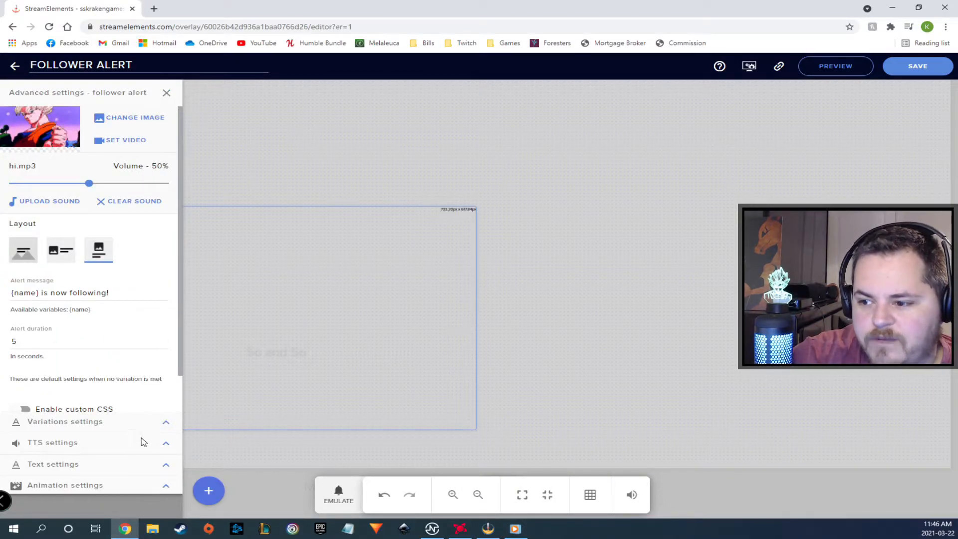
{"action": "left_click", "coordinate": [168, 423]}
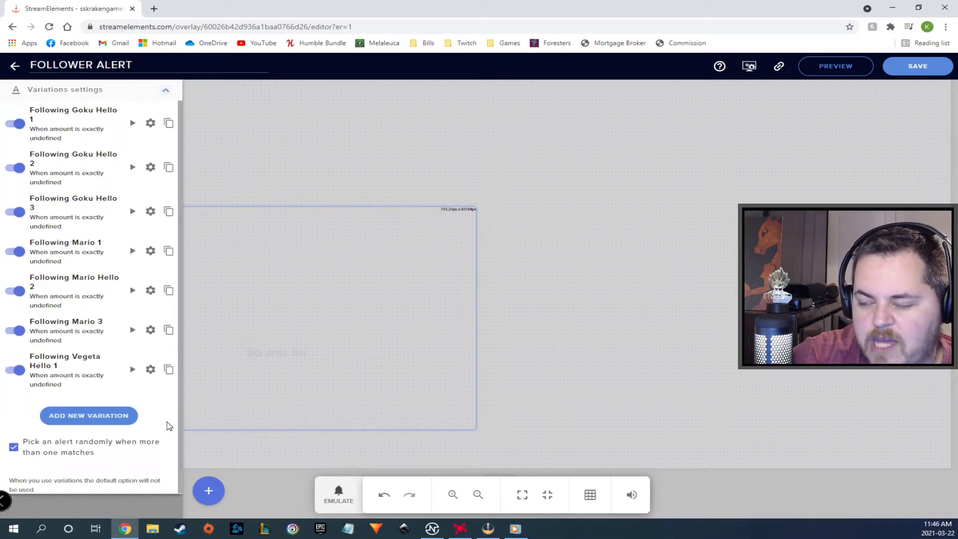
- Try out a new variation copied from AlertBox 1 / follower with its sound volume at 66%, and discard it
{"action": "left_click", "coordinate": [90, 417]}
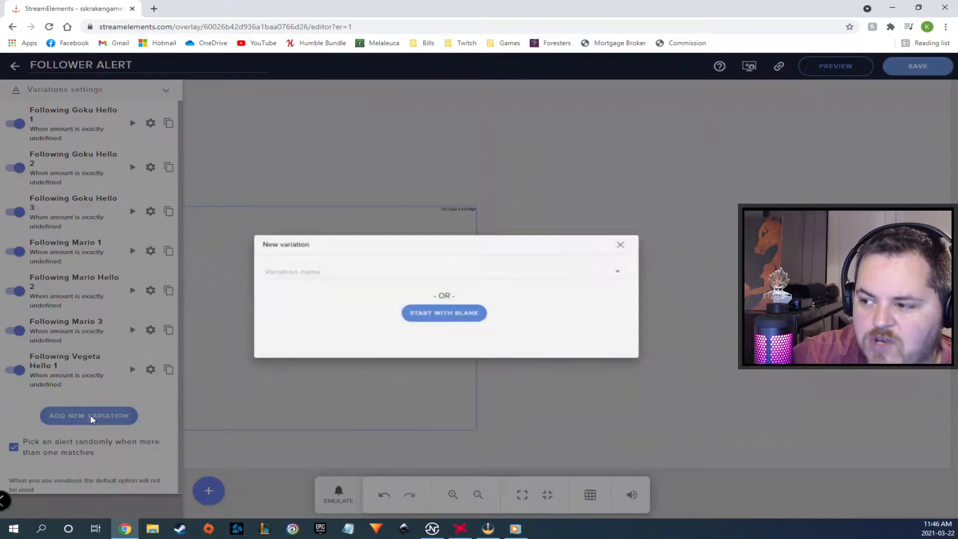
{"action": "left_click", "coordinate": [369, 263]}
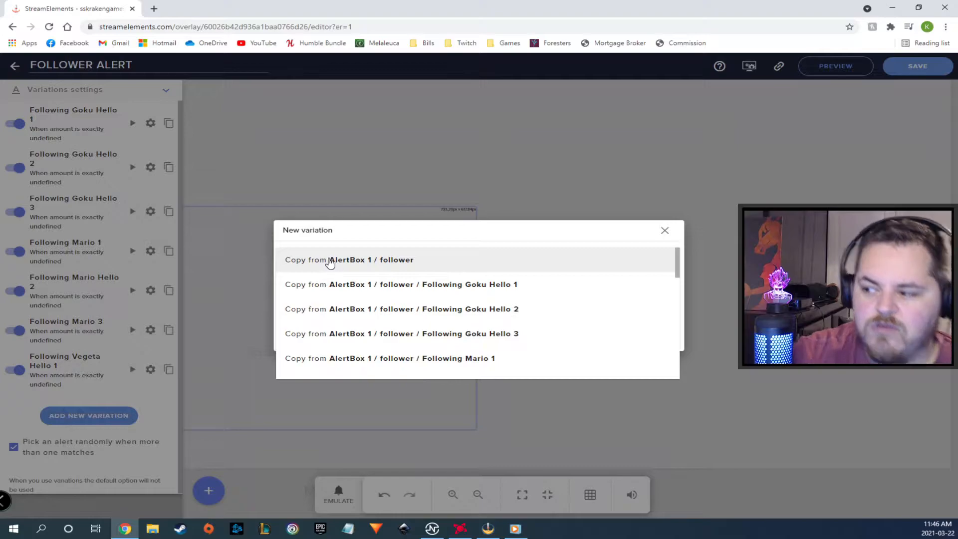
{"action": "left_click", "coordinate": [369, 261]}
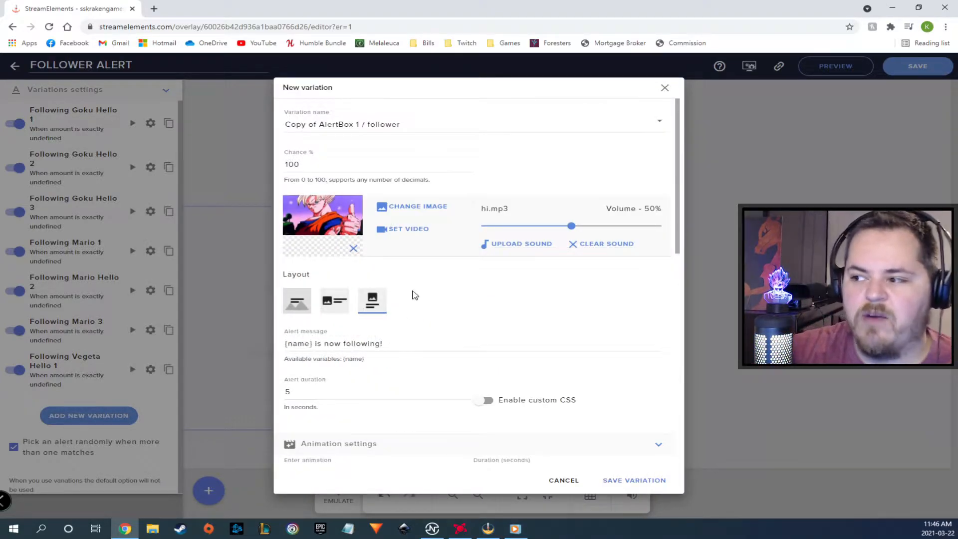
{"action": "left_click_drag", "start_coordinate": [404, 124], "coordinate": [27, 109]}
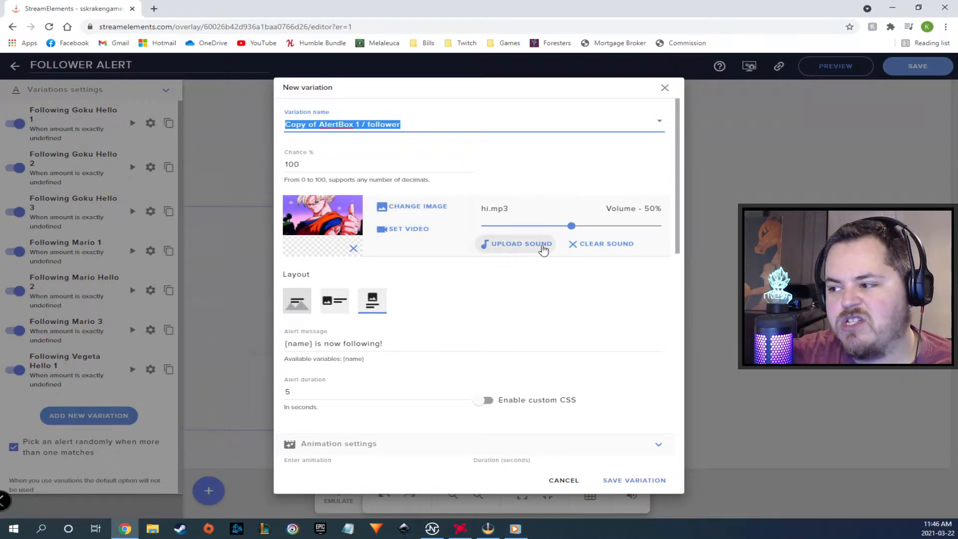
{"action": "left_click_drag", "start_coordinate": [571, 225], "coordinate": [601, 227]}
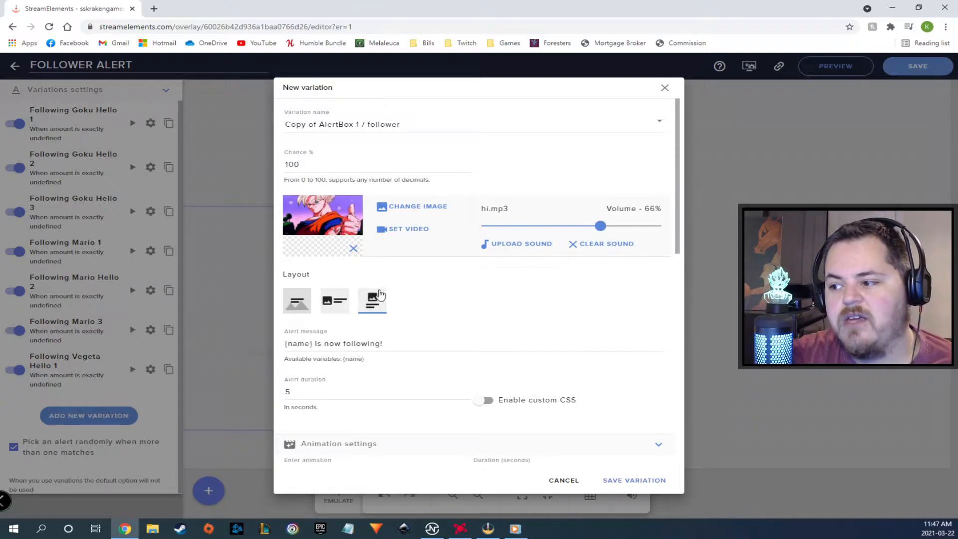
{"action": "scroll", "coordinate": [543, 160], "scroll_direction": "down", "scroll_amount": 4}
{"action": "scroll", "coordinate": [364, 286], "scroll_direction": "down", "scroll_amount": 7}
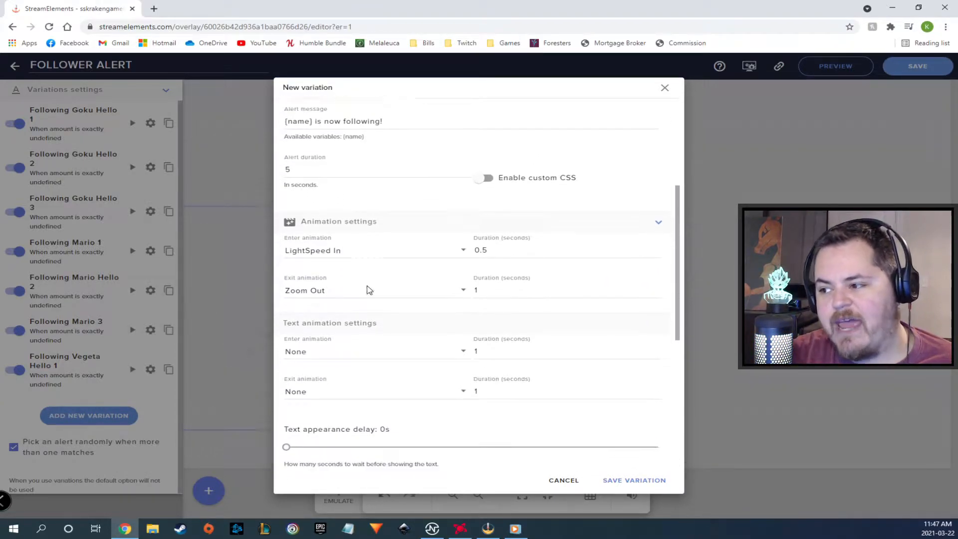
{"action": "left_click", "coordinate": [563, 479]}
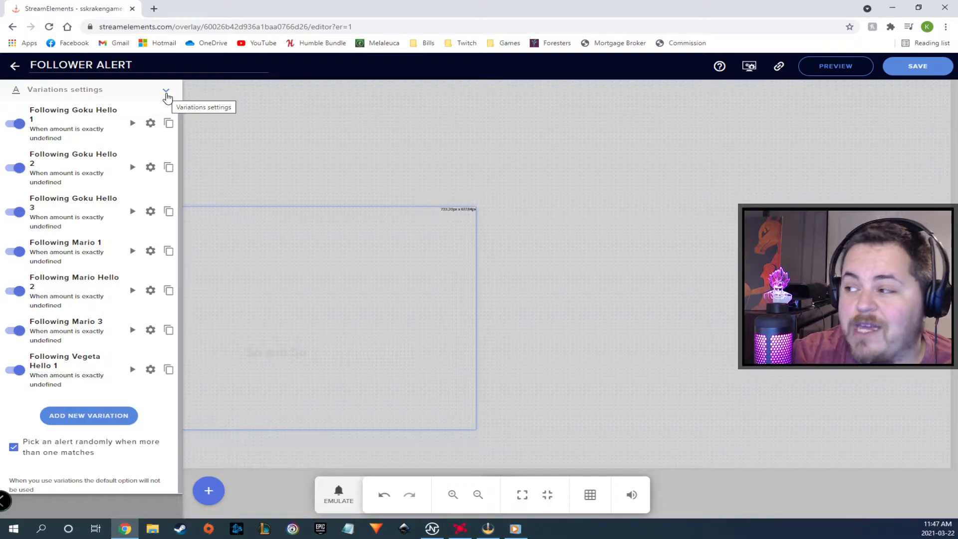
- Emulate follower events repeatedly to preview the randomly picked follower alert variations
{"action": "left_click", "coordinate": [339, 493]}
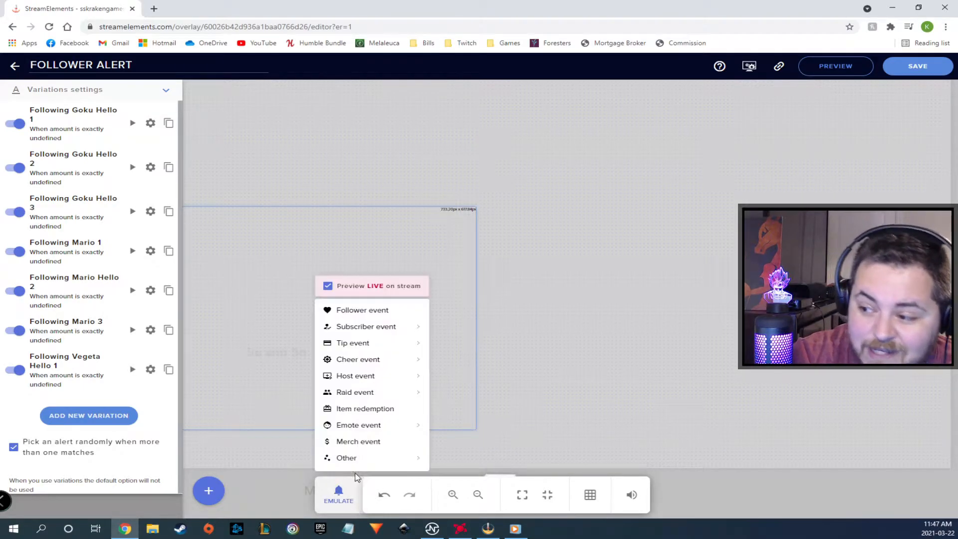
{"action": "left_click", "coordinate": [356, 311]}
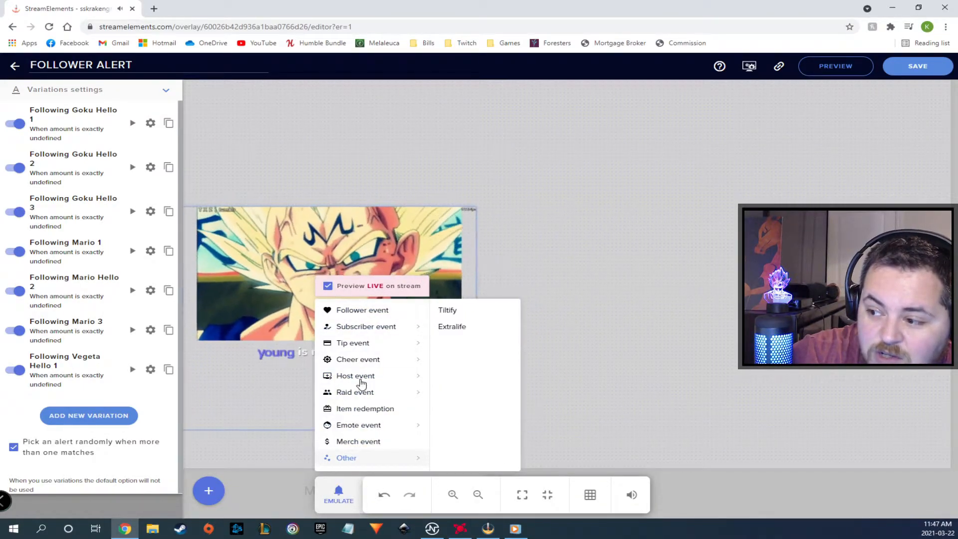
{"action": "double_click", "coordinate": [348, 314]}
{"action": "left_click", "coordinate": [671, 176]}
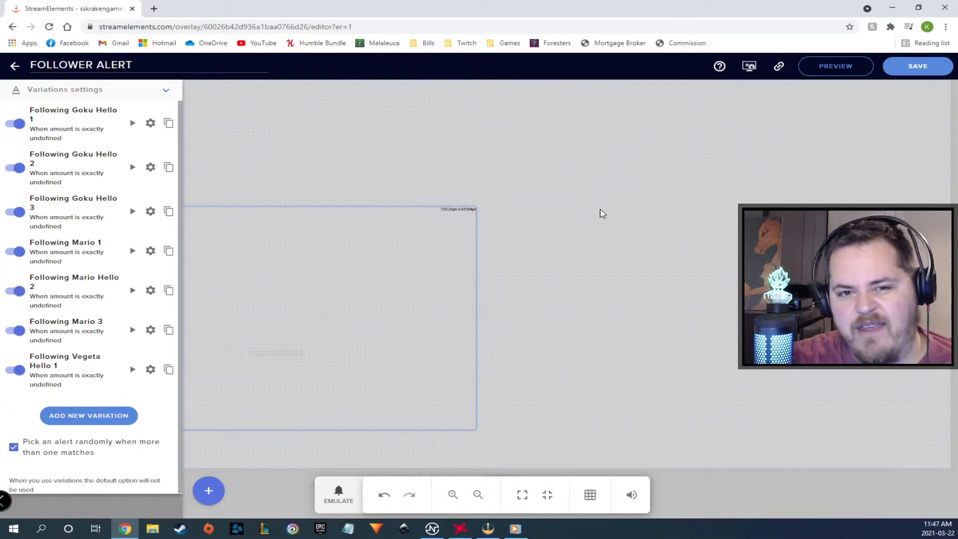
- Leave the follower alert editor for the overlays list and delete the unnamed overlay
{"action": "left_click", "coordinate": [15, 65]}
{"action": "left_click", "coordinate": [533, 85]}
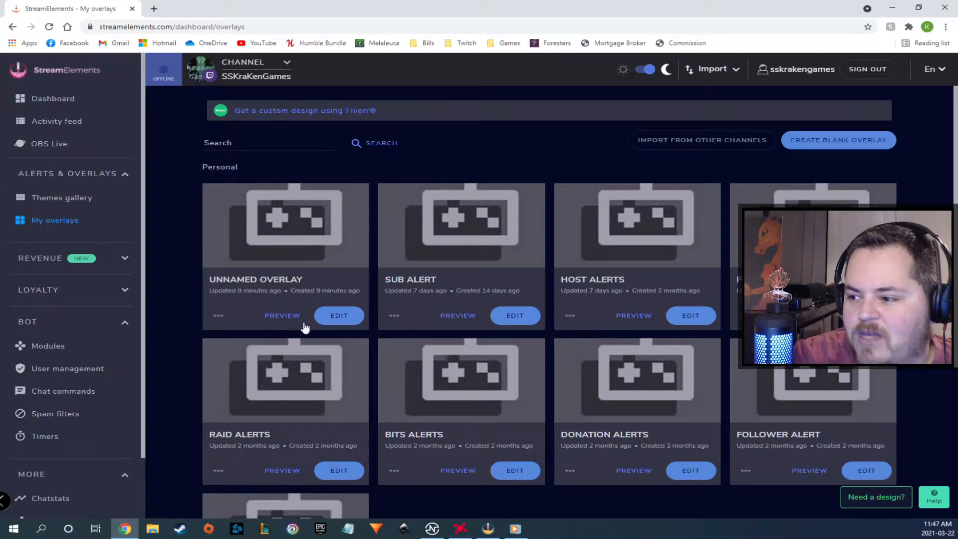
{"action": "left_click", "coordinate": [217, 316]}
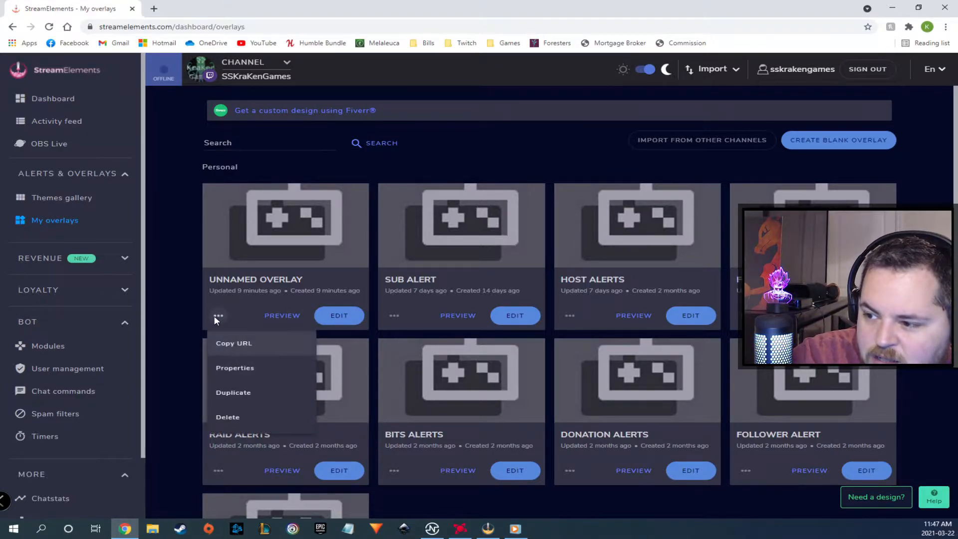
{"action": "left_click", "coordinate": [232, 417]}
{"action": "left_click", "coordinate": [575, 313]}
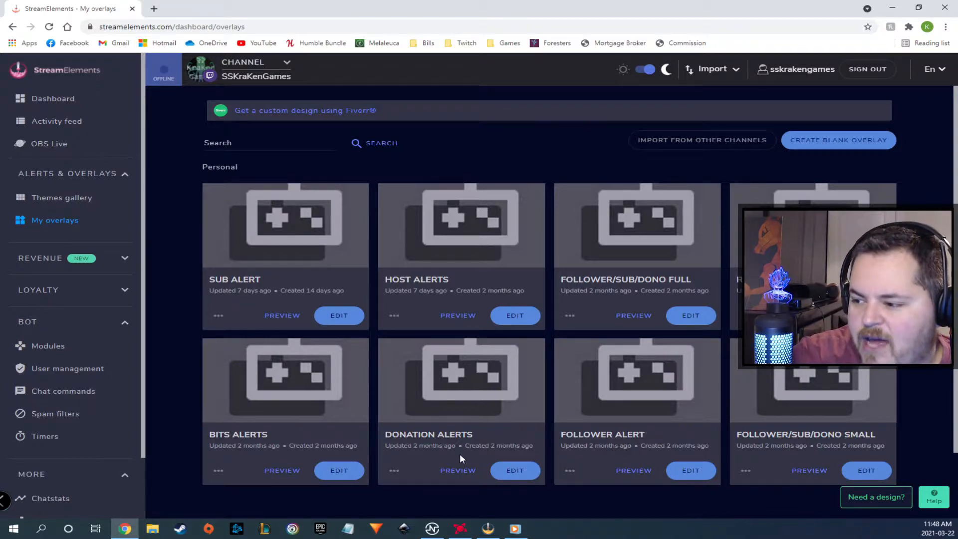
- Open the Donation Alerts overlay for editing and show the variations of the tip alert in AlertBox 1
{"action": "left_click", "coordinate": [519, 473]}
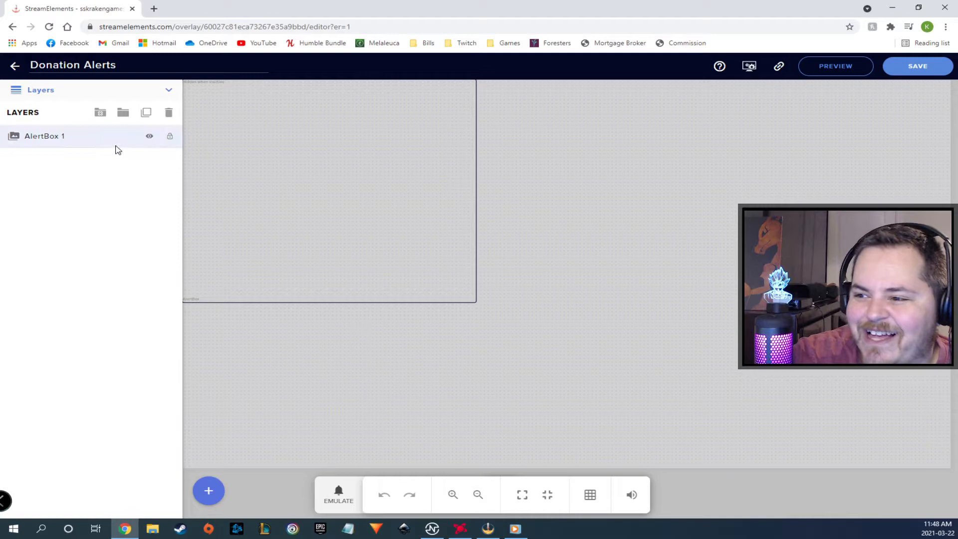
{"action": "left_click", "coordinate": [111, 141]}
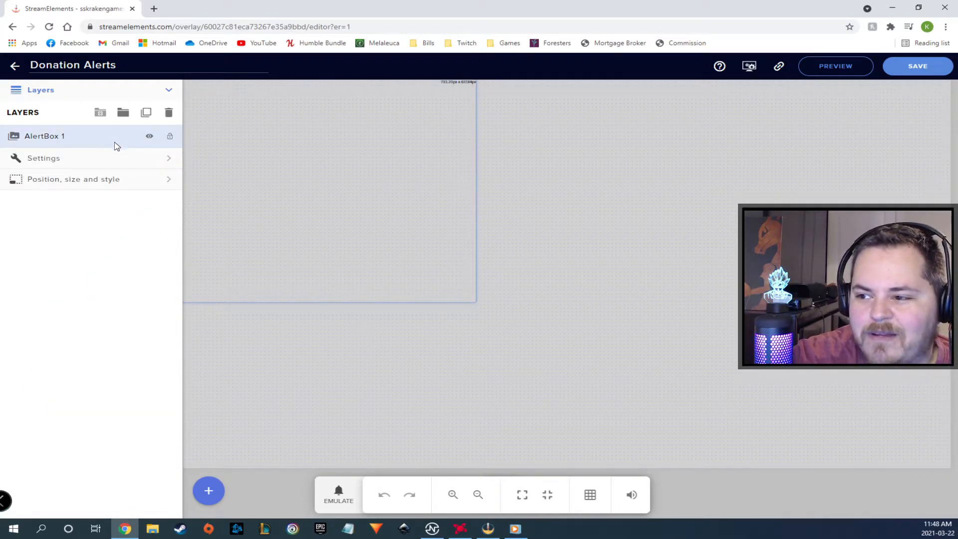
{"action": "left_click", "coordinate": [118, 158]}
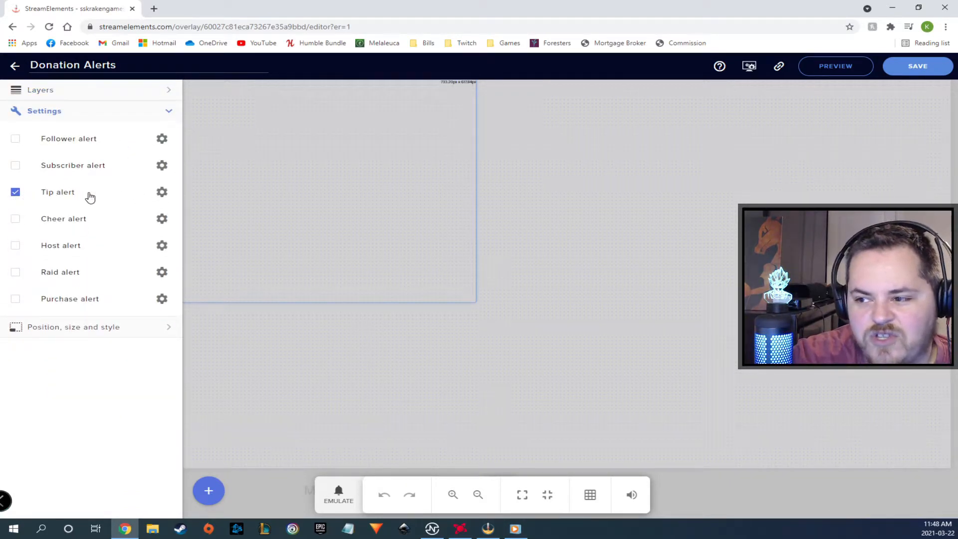
{"action": "left_click", "coordinate": [162, 193]}
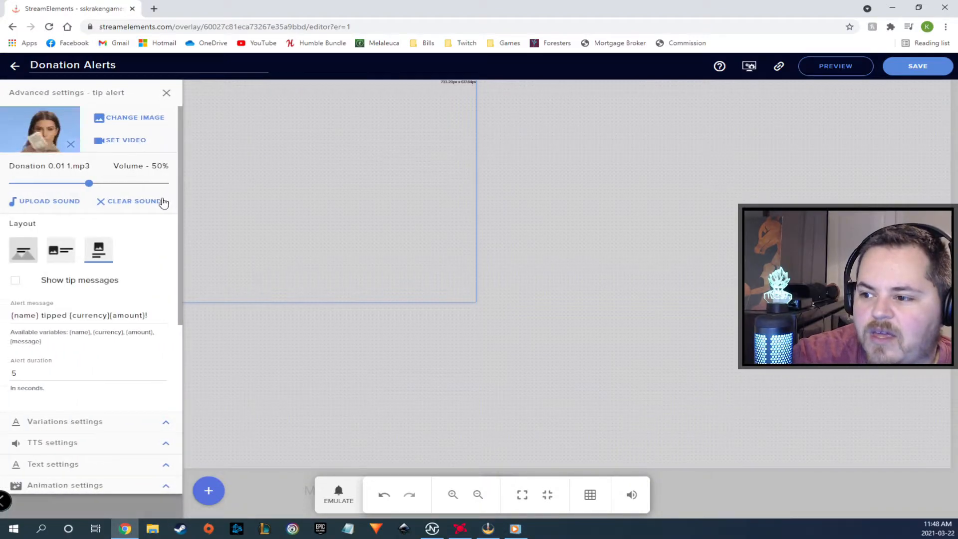
{"action": "left_click", "coordinate": [166, 423]}
{"action": "scroll", "coordinate": [103, 316], "scroll_direction": "down", "scroll_amount": 5}
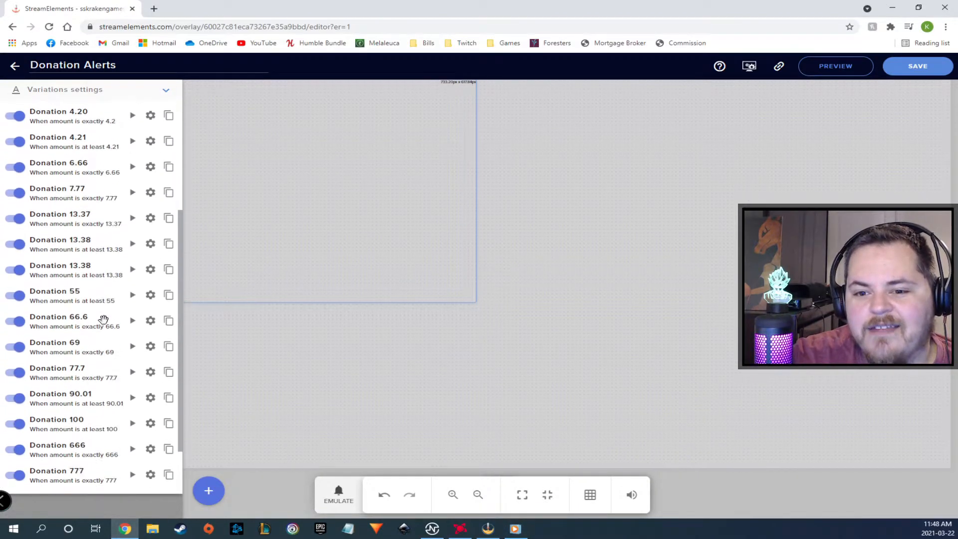
{"action": "scroll", "coordinate": [87, 412], "scroll_direction": "up", "scroll_amount": 5}
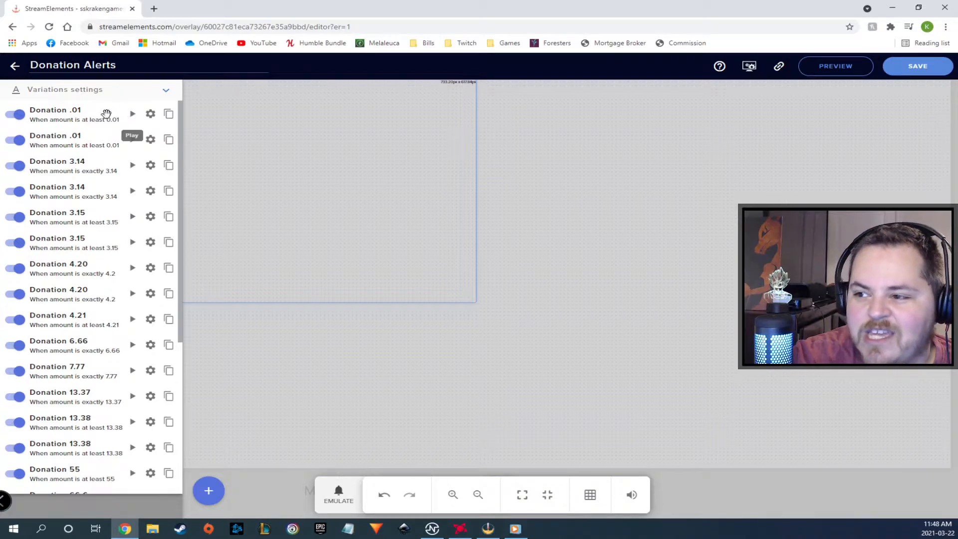
- Check the settings of both Donation .01 variations without changing them, and play them and the second Donation 3.14 variation
{"action": "left_click", "coordinate": [151, 115]}
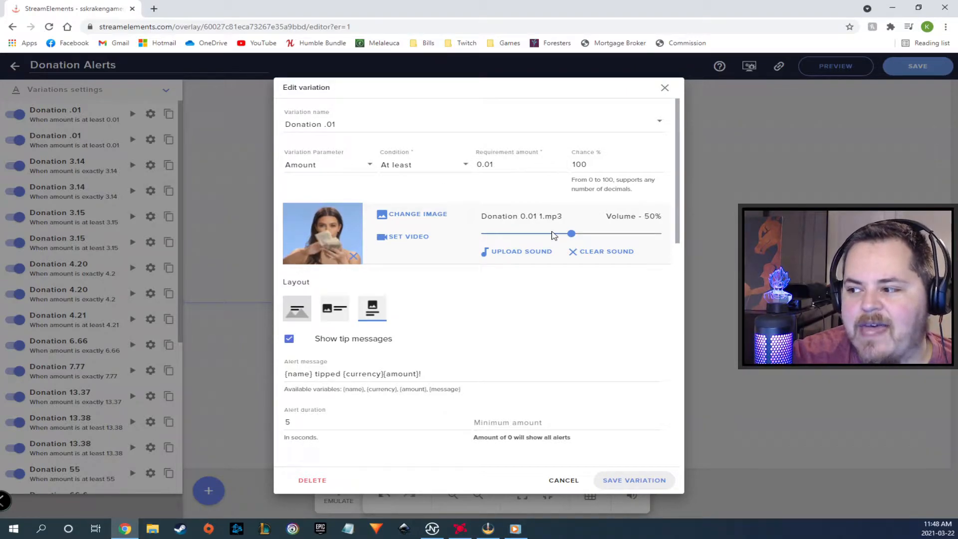
{"action": "left_click", "coordinate": [665, 88]}
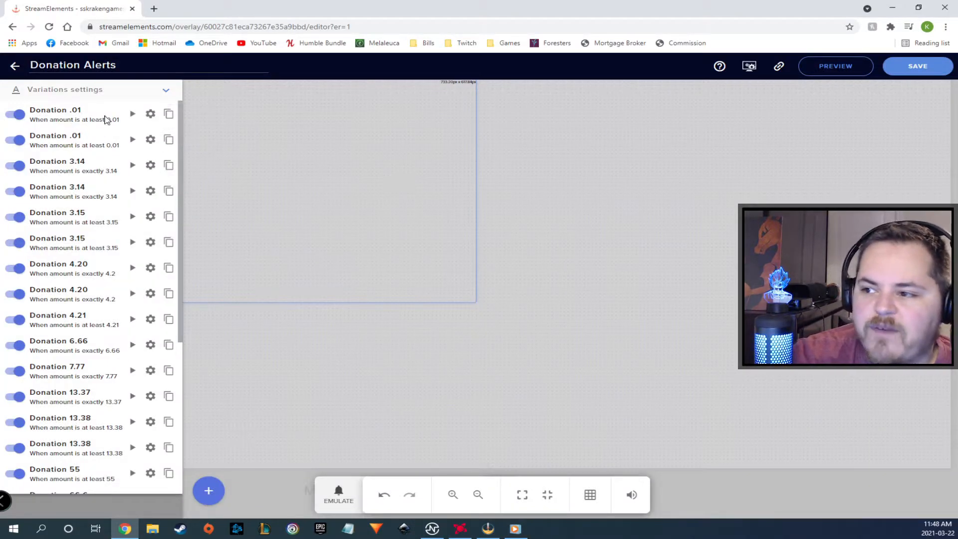
{"action": "left_click", "coordinate": [132, 115]}
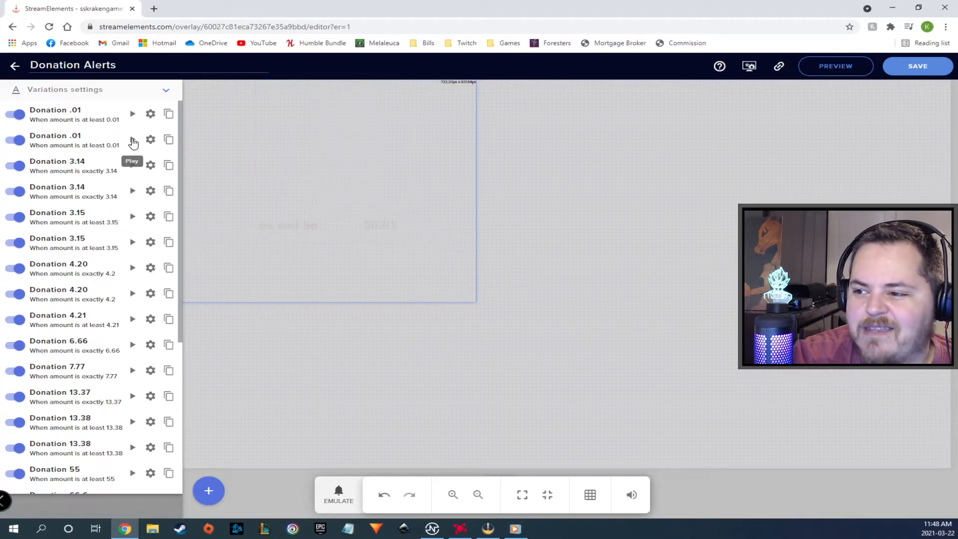
{"action": "left_click", "coordinate": [133, 142]}
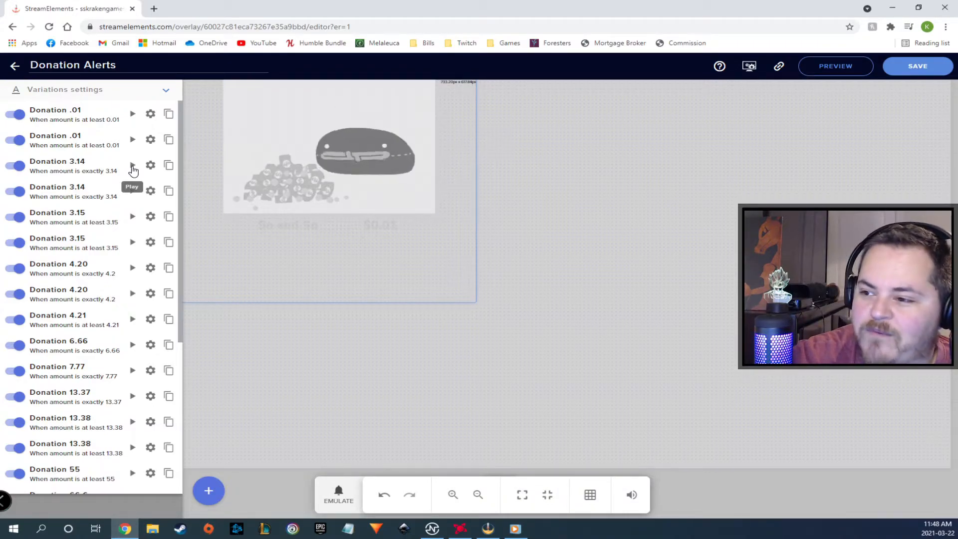
{"action": "left_click", "coordinate": [132, 192]}
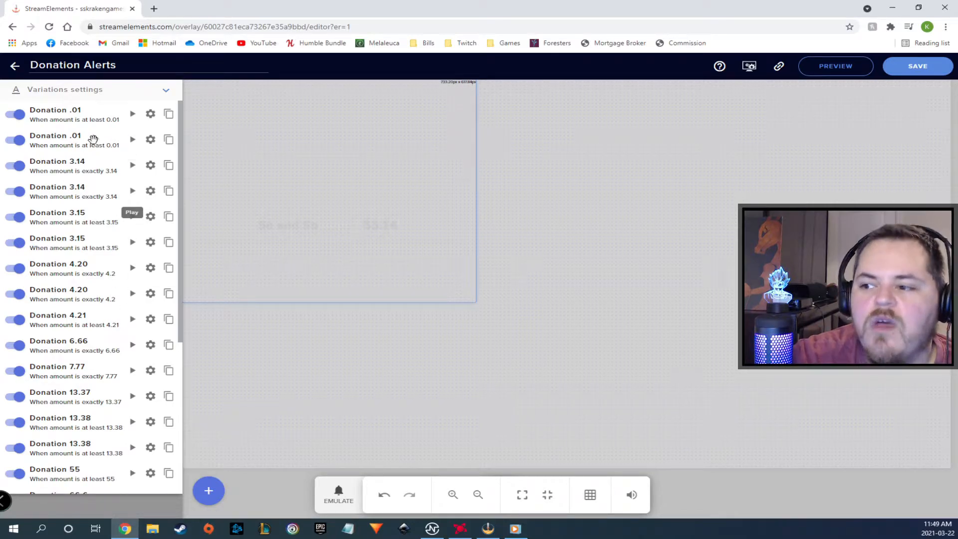
{"action": "left_click", "coordinate": [151, 140]}
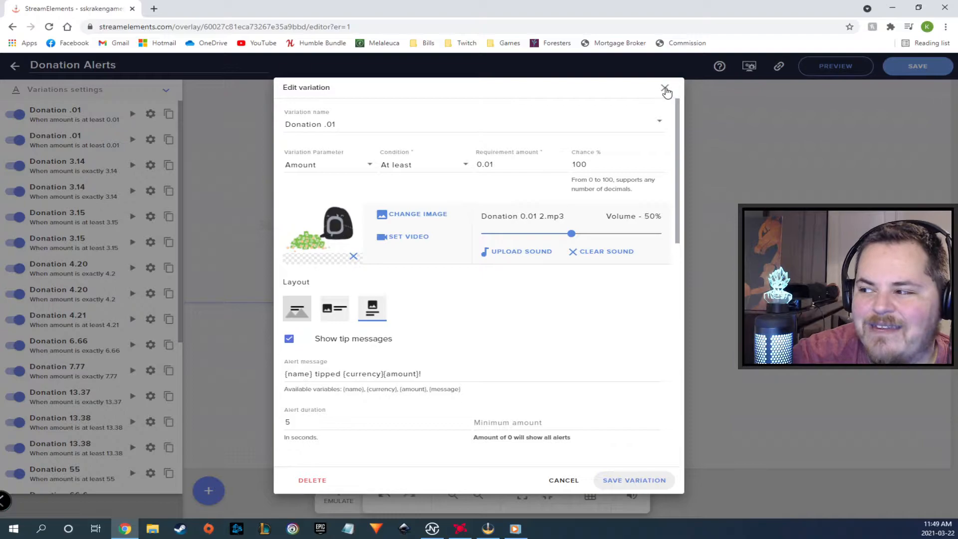
{"action": "left_click", "coordinate": [665, 90]}
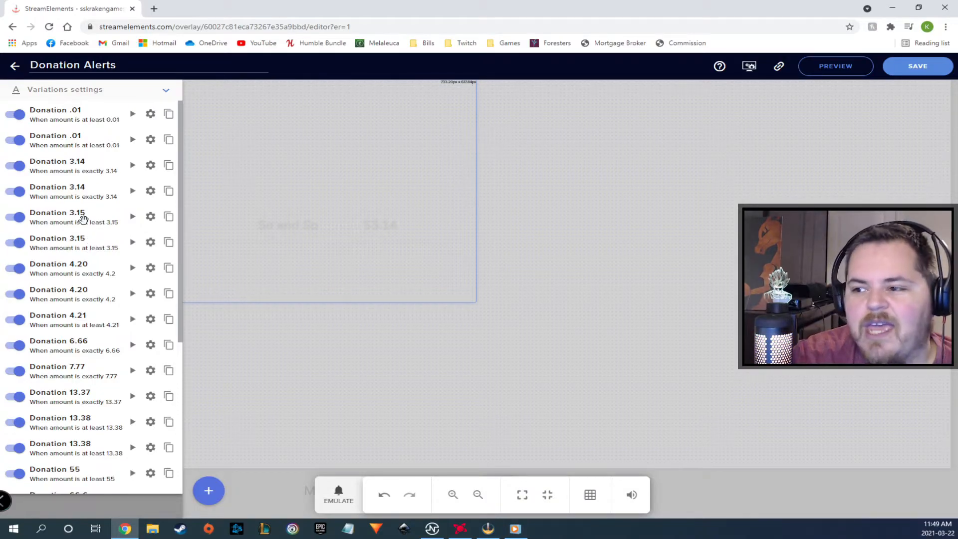
- Play the Donation 3.15, 4.20 and 4.21 variations in turn, and look through the remaining donation variations up to Donation 777
{"action": "left_click", "coordinate": [133, 218]}
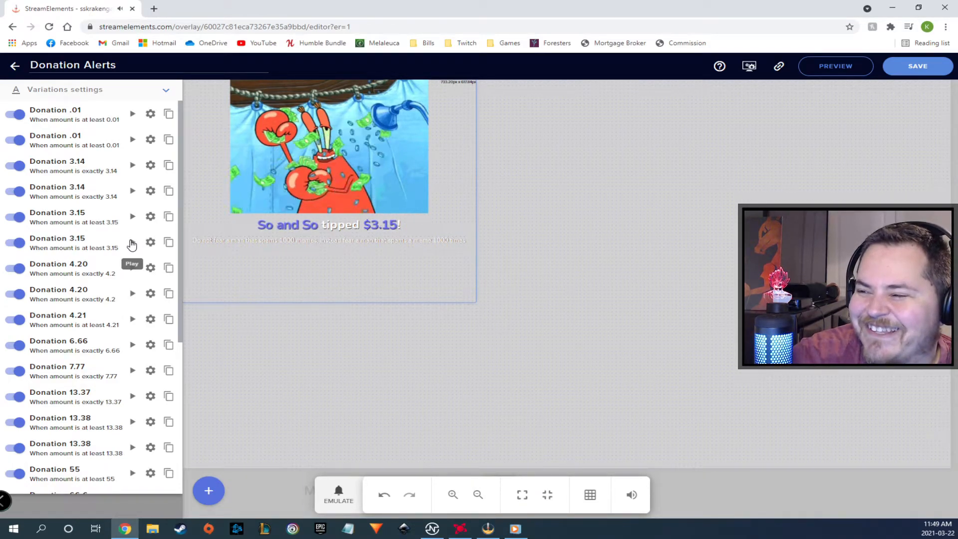
{"action": "left_click", "coordinate": [133, 243]}
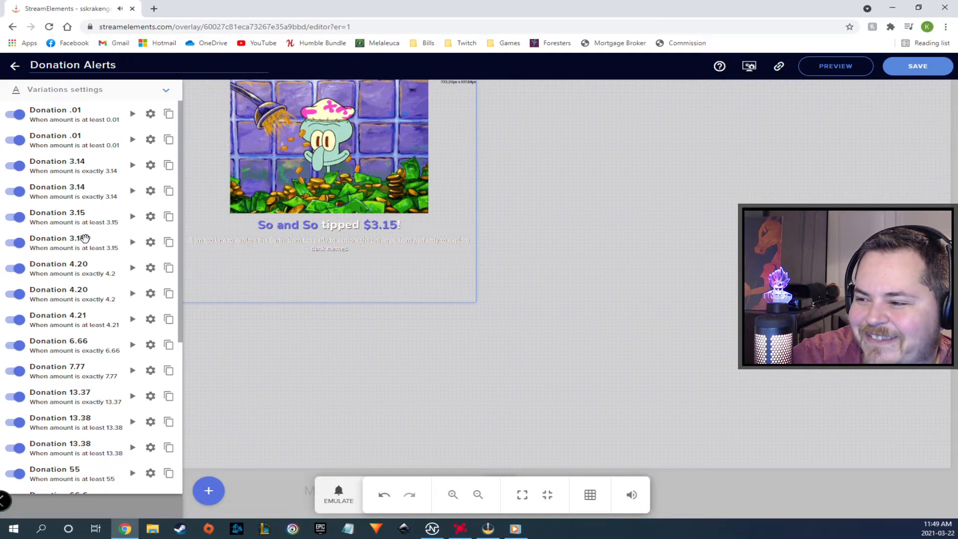
{"action": "left_click", "coordinate": [133, 270]}
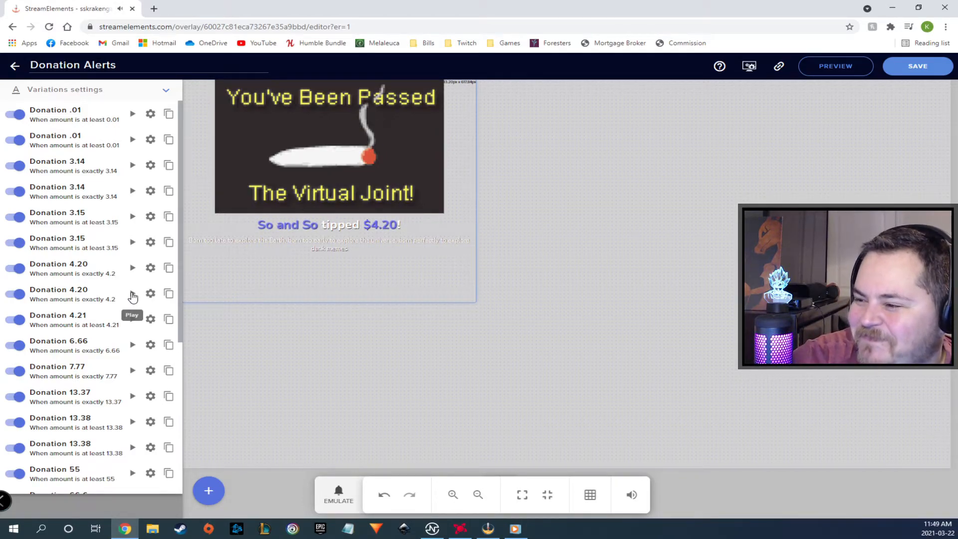
{"action": "left_click", "coordinate": [132, 295]}
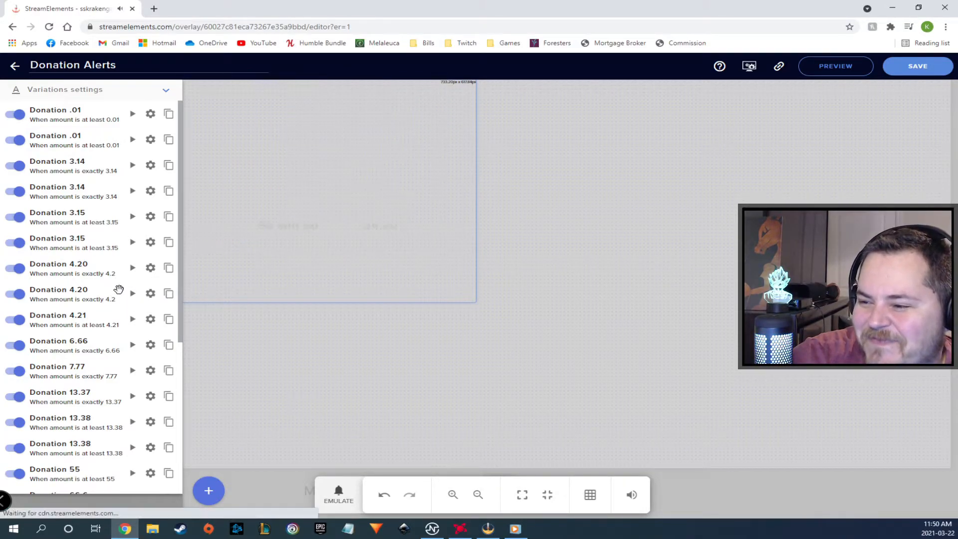
{"action": "left_click", "coordinate": [133, 319]}
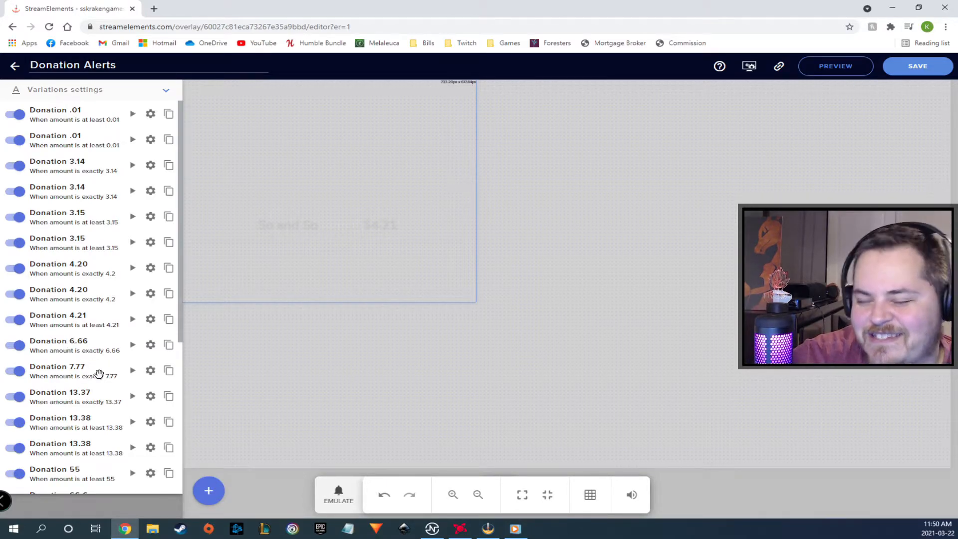
{"action": "scroll", "coordinate": [97, 368], "scroll_direction": "down", "scroll_amount": 1}
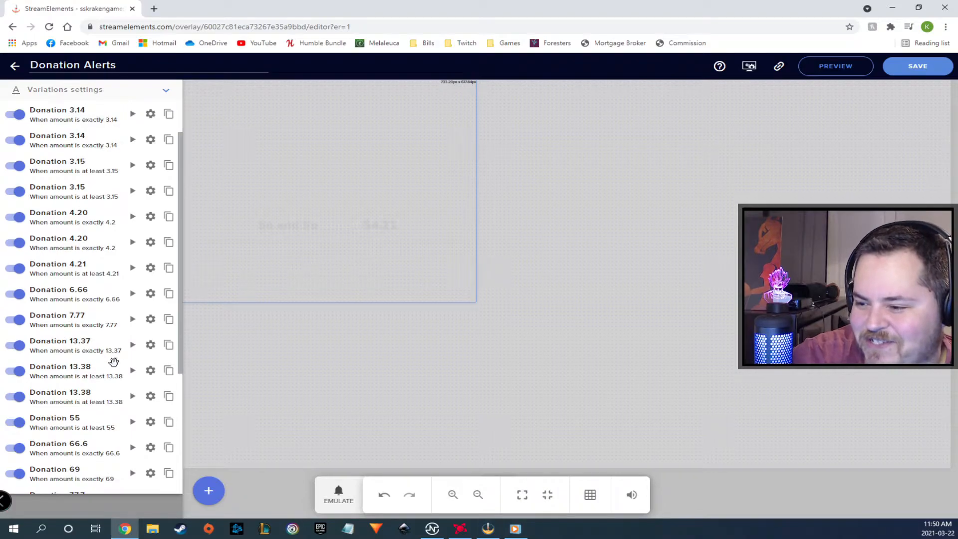
{"action": "scroll", "coordinate": [131, 350], "scroll_direction": "down", "scroll_amount": 3}
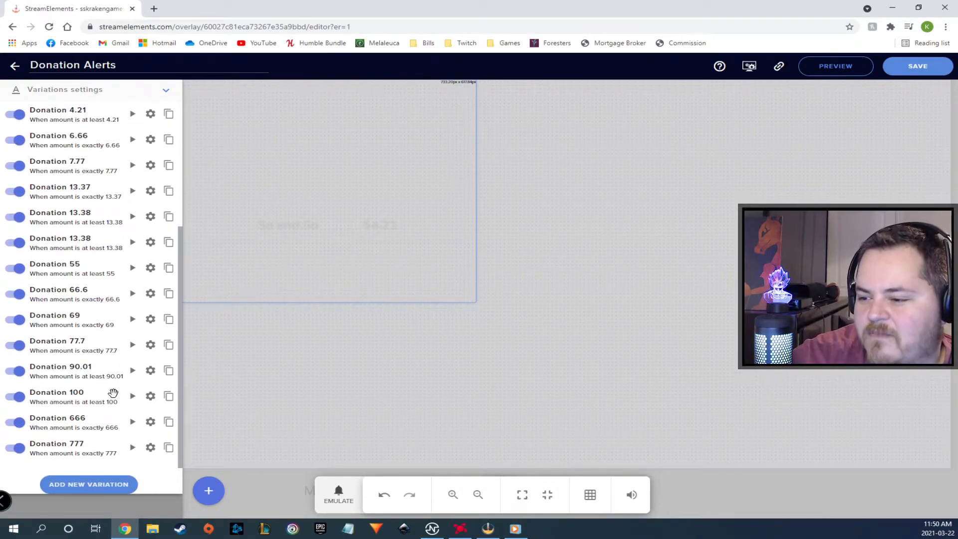
{"action": "scroll", "coordinate": [113, 393], "scroll_direction": "down", "scroll_amount": 1}
{"action": "scroll", "coordinate": [100, 402], "scroll_direction": "up", "scroll_amount": 3}
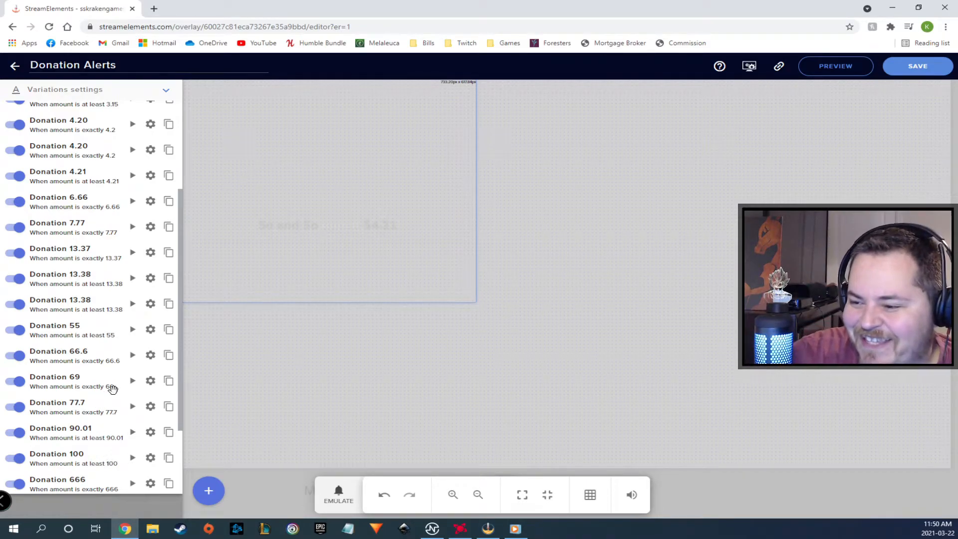
{"action": "scroll", "coordinate": [112, 394], "scroll_direction": "down", "scroll_amount": 2}
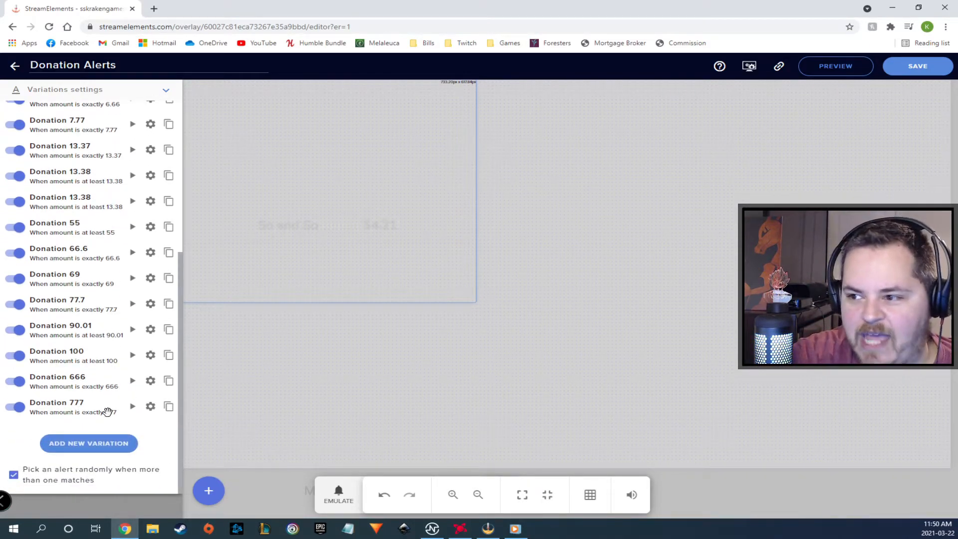
- Review the donation variations list, leave the Donation Alerts editor without saving, and open the Follower/Sub/Dono Small overlay for editing
{"action": "scroll", "coordinate": [106, 411], "scroll_direction": "up", "scroll_amount": 2}
{"action": "scroll", "coordinate": [94, 427], "scroll_direction": "up", "scroll_amount": 3}
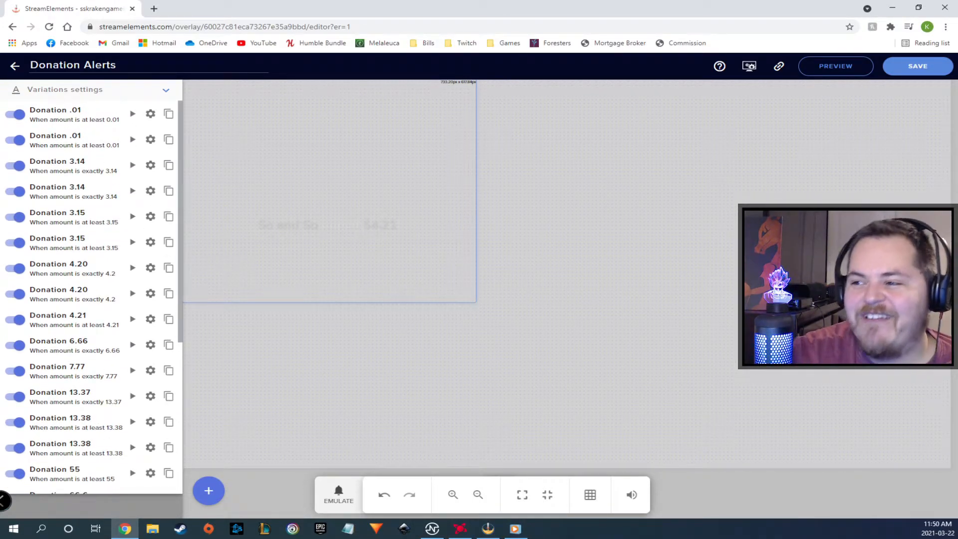
{"action": "scroll", "coordinate": [92, 352], "scroll_direction": "down", "scroll_amount": 5}
{"action": "scroll", "coordinate": [91, 347], "scroll_direction": "up", "scroll_amount": 5}
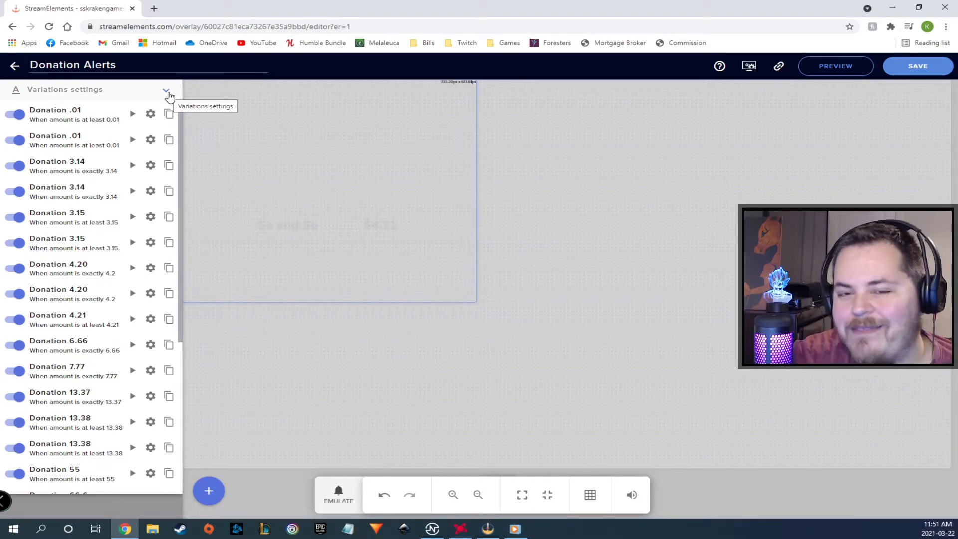
{"action": "left_click", "coordinate": [15, 68]}
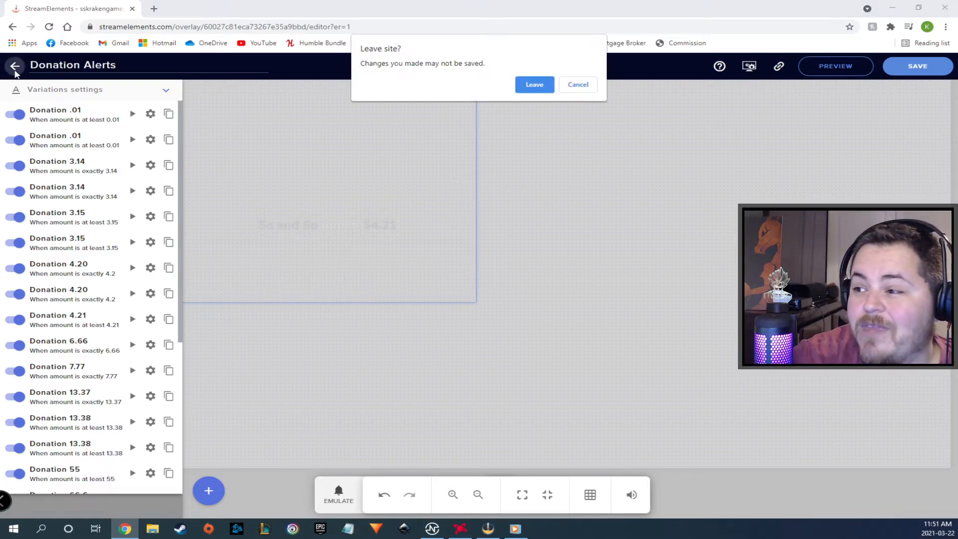
{"action": "left_click", "coordinate": [531, 83]}
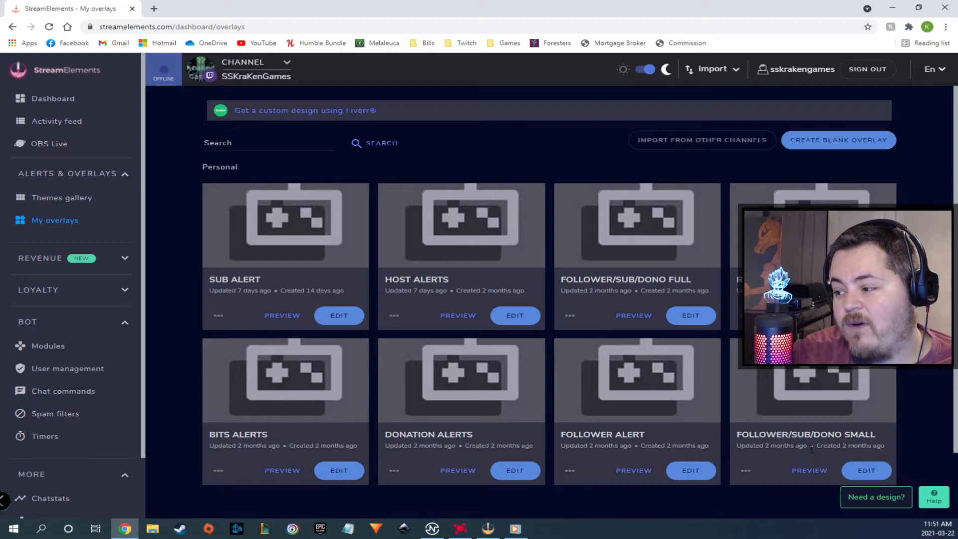
{"action": "left_click", "coordinate": [862, 473]}
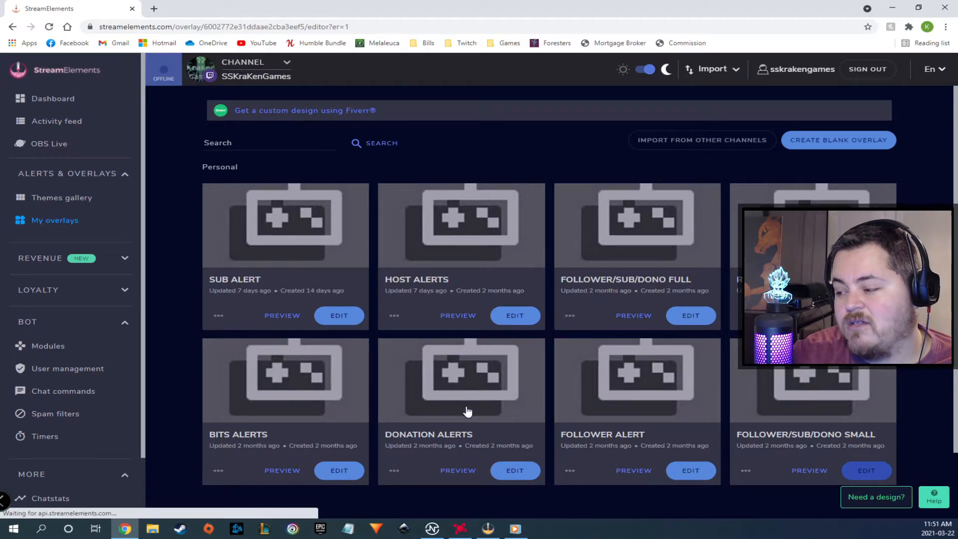
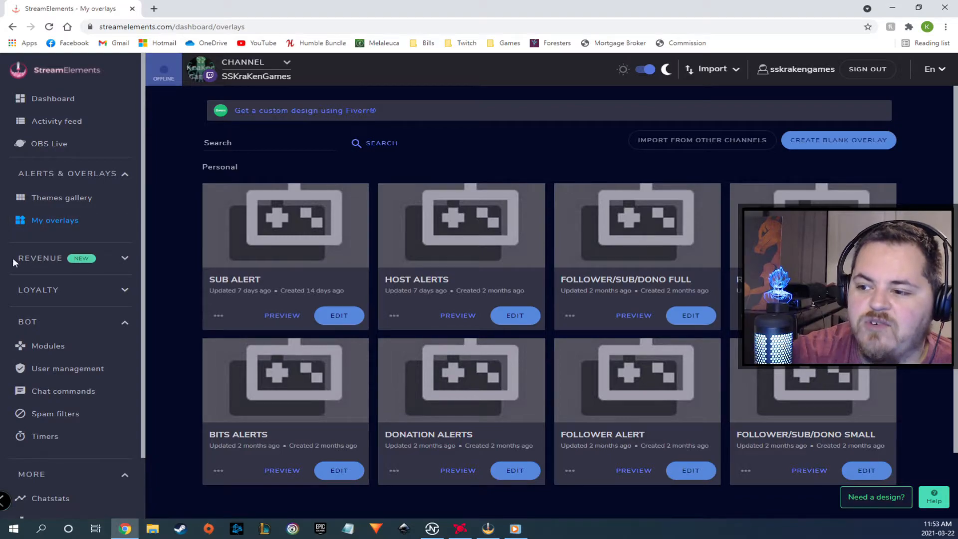
- Open the loyalty settings and check the currency name and bonus points without changing them
{"action": "left_click", "coordinate": [124, 291]}
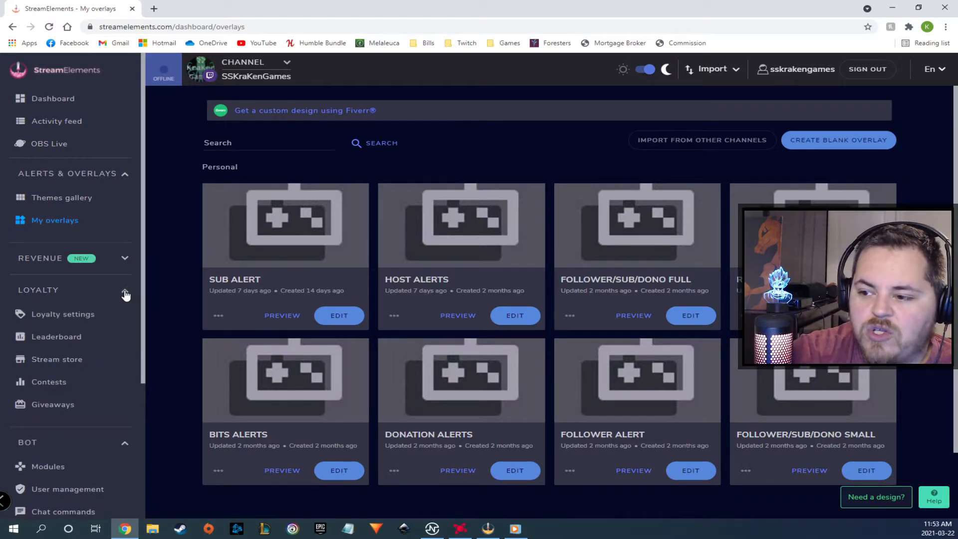
{"action": "left_click", "coordinate": [65, 320]}
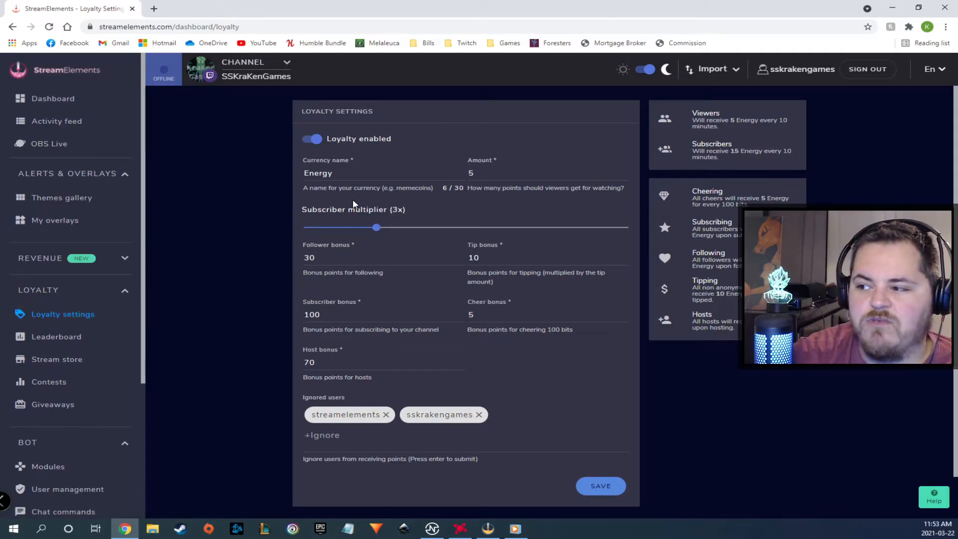
{"action": "double_click", "coordinate": [349, 173]}
{"action": "left_click", "coordinate": [351, 173]}
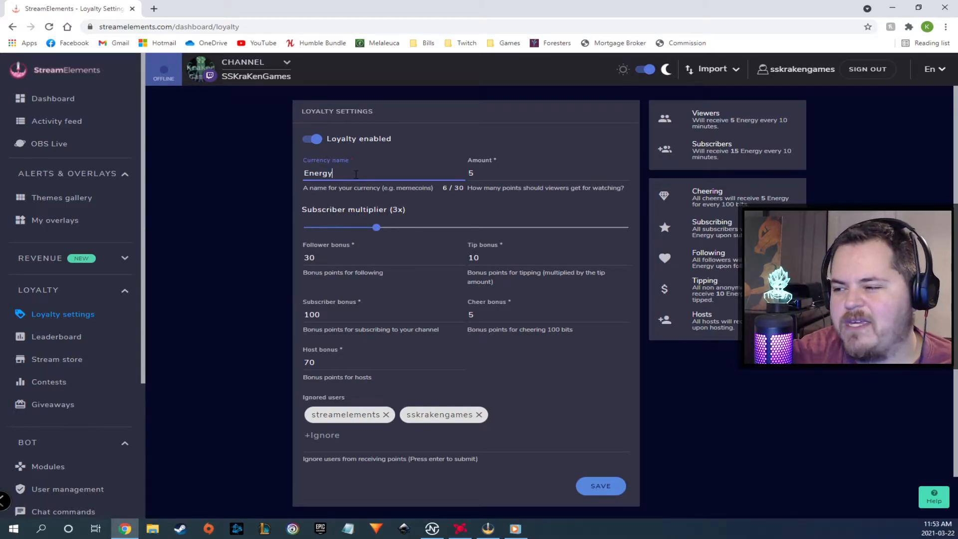
{"action": "double_click", "coordinate": [355, 173]}
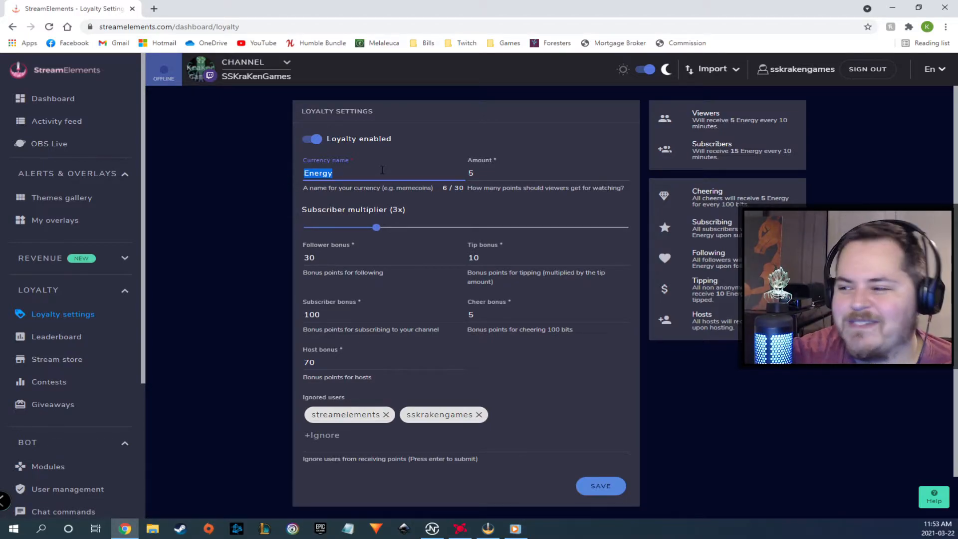
{"action": "left_click", "coordinate": [264, 184]}
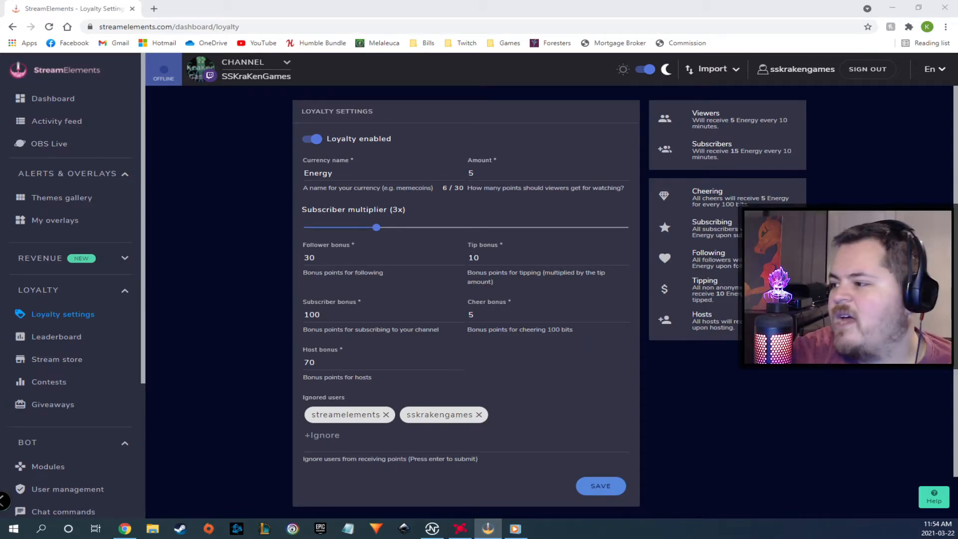
{"action": "left_click", "coordinate": [745, 417]}
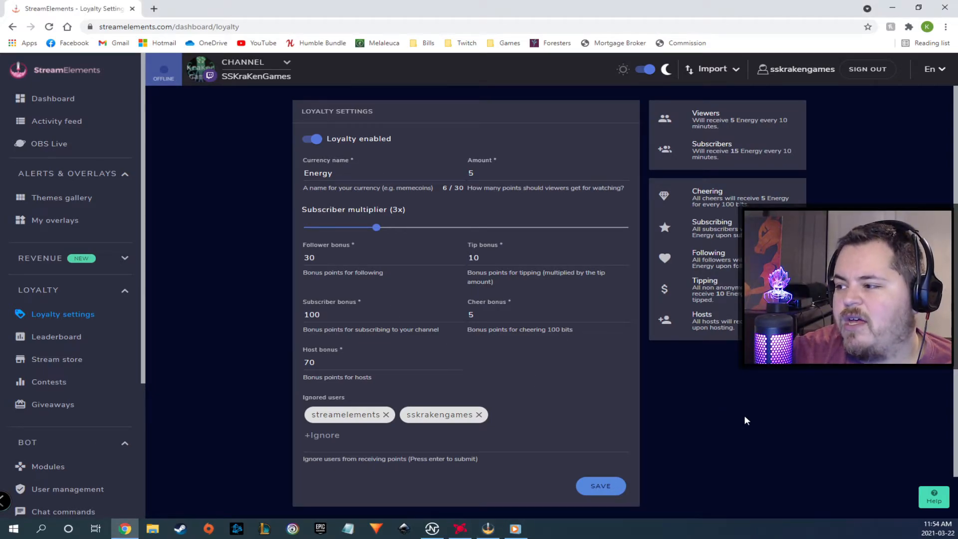
- Open the loyalty leaderboard and view its current, all-time and watch-time rankings, ending on the current one
{"action": "left_click", "coordinate": [62, 340]}
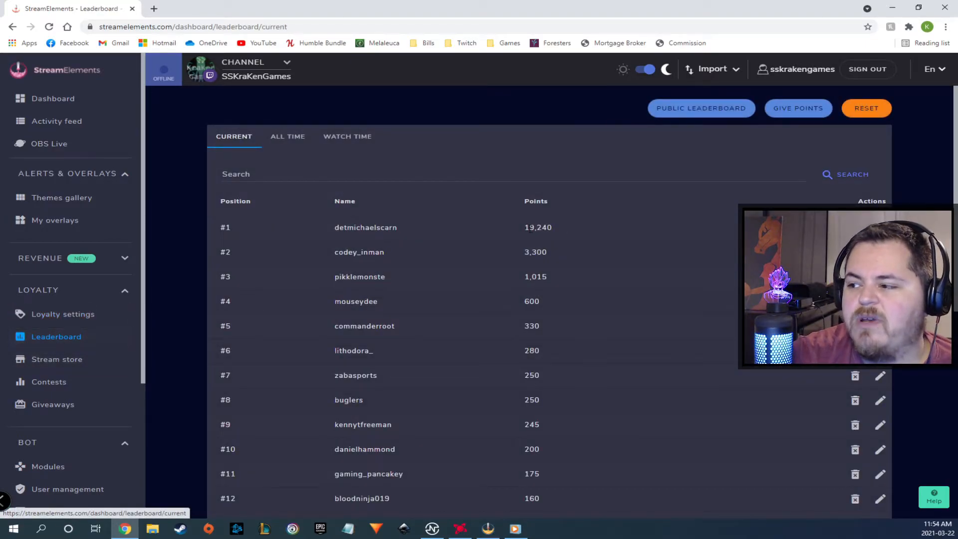
{"action": "left_click_drag", "start_coordinate": [558, 228], "coordinate": [457, 228]}
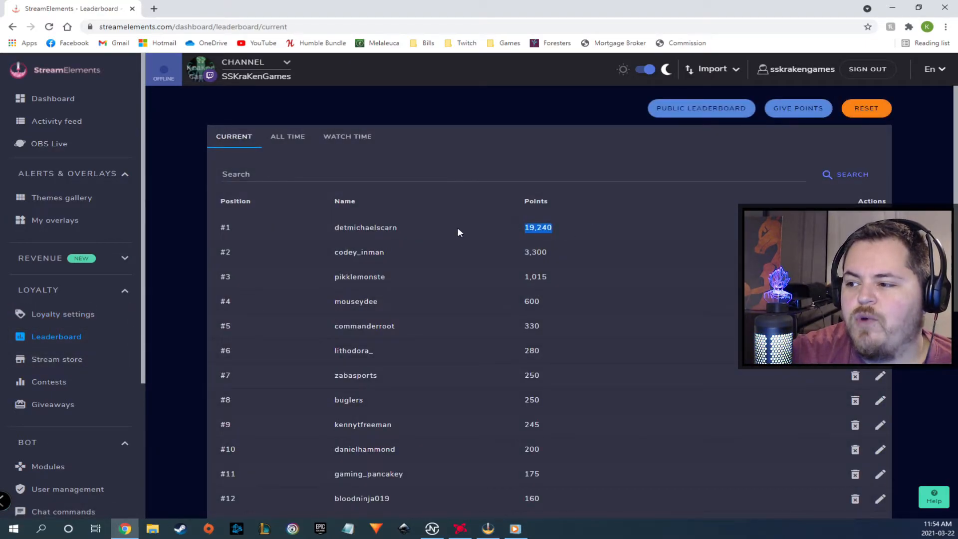
{"action": "left_click", "coordinate": [566, 231]}
{"action": "left_click", "coordinate": [289, 141]}
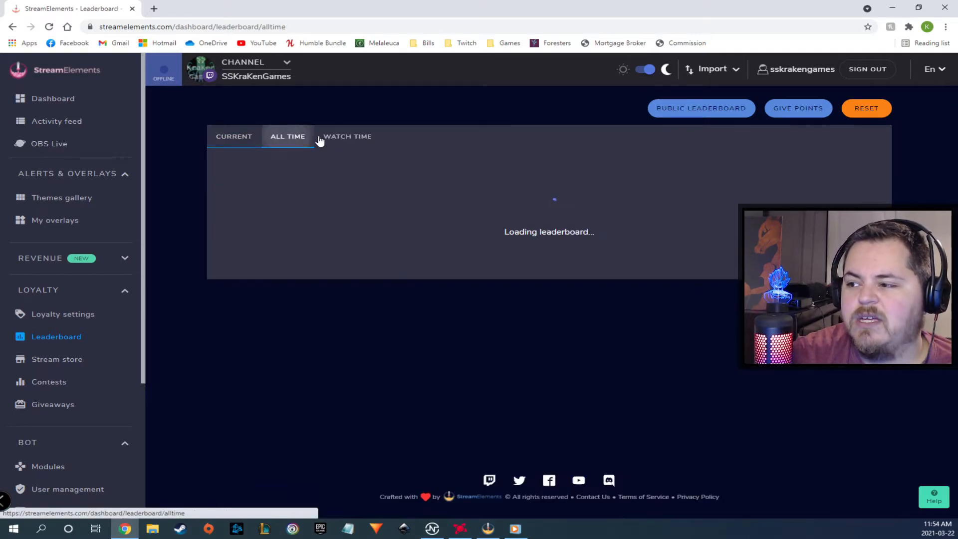
{"action": "left_click", "coordinate": [351, 138]}
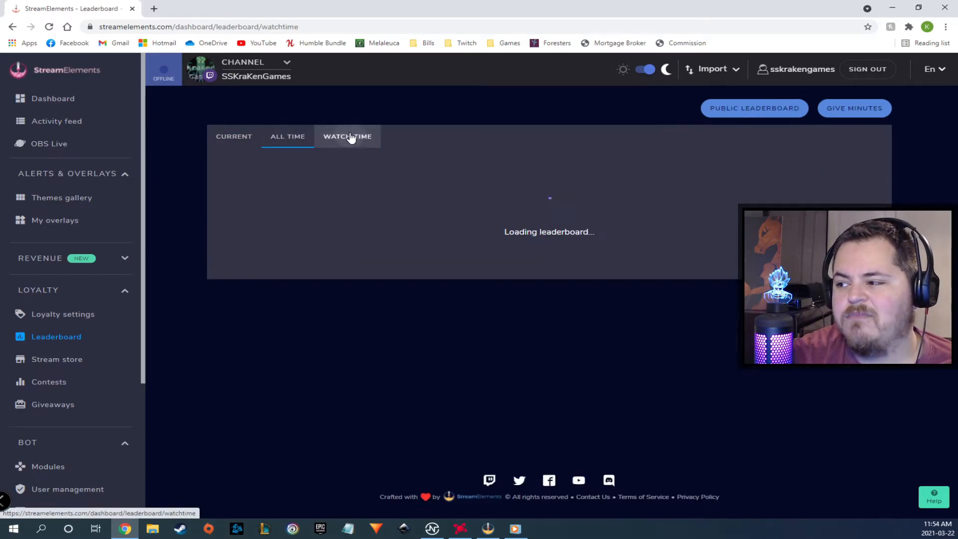
{"action": "left_click", "coordinate": [256, 140]}
{"action": "left_click", "coordinate": [247, 140]}
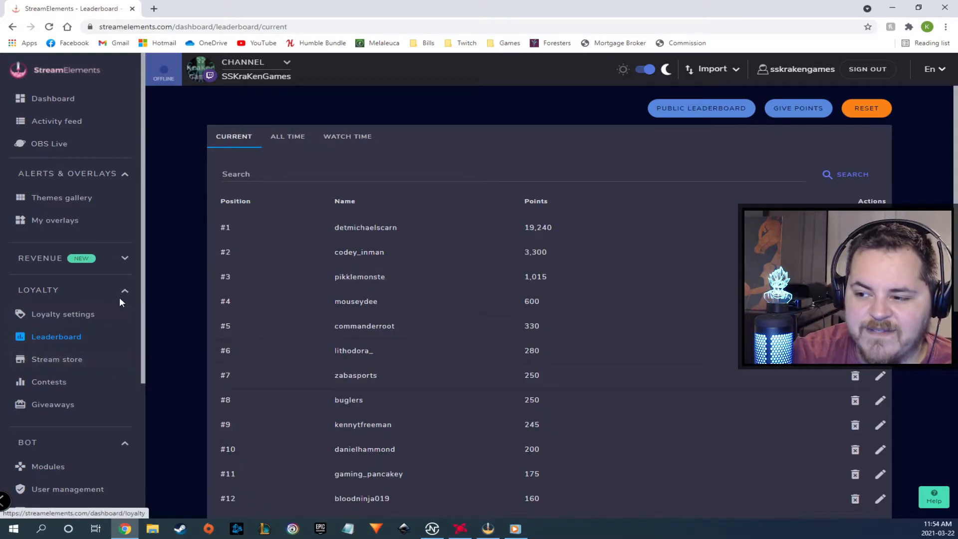
- Open the bot modules and examine the chat alert messages for followers, tips, hosts and subscribers
{"action": "left_click", "coordinate": [125, 292]}
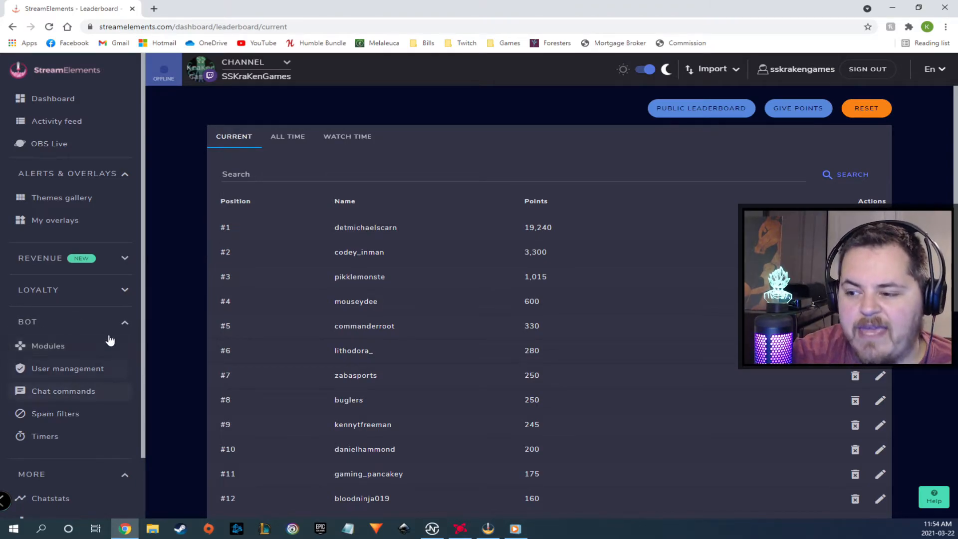
{"action": "left_click", "coordinate": [64, 348]}
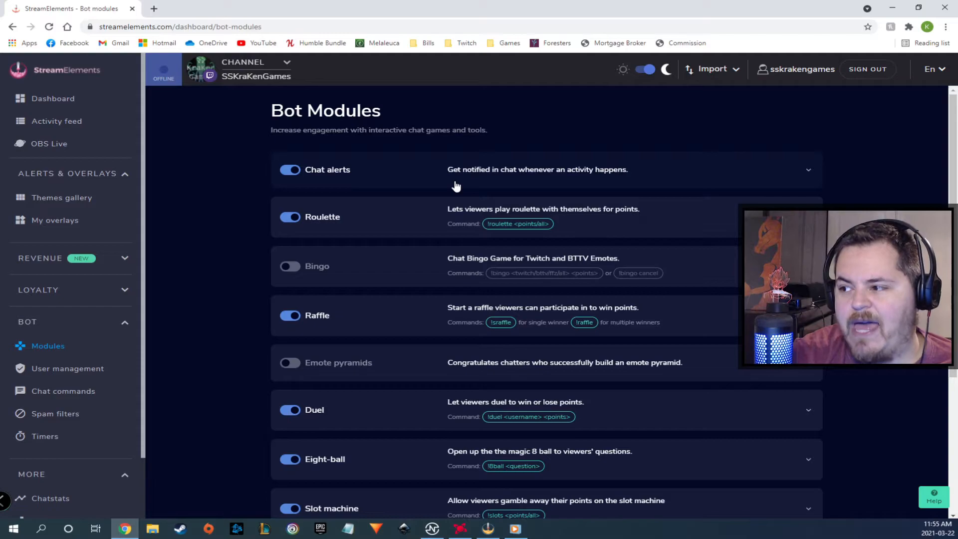
{"action": "left_click", "coordinate": [750, 177]}
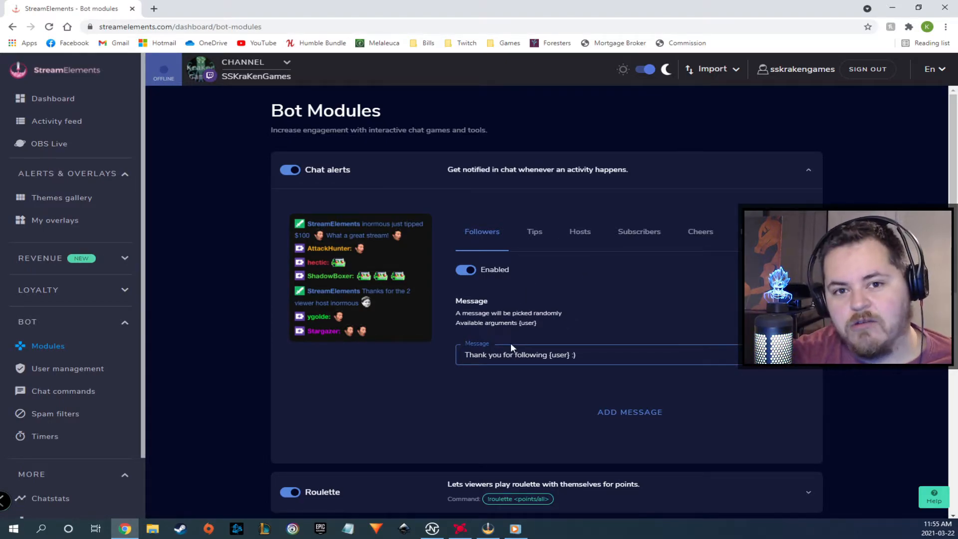
{"action": "left_click", "coordinate": [534, 234]}
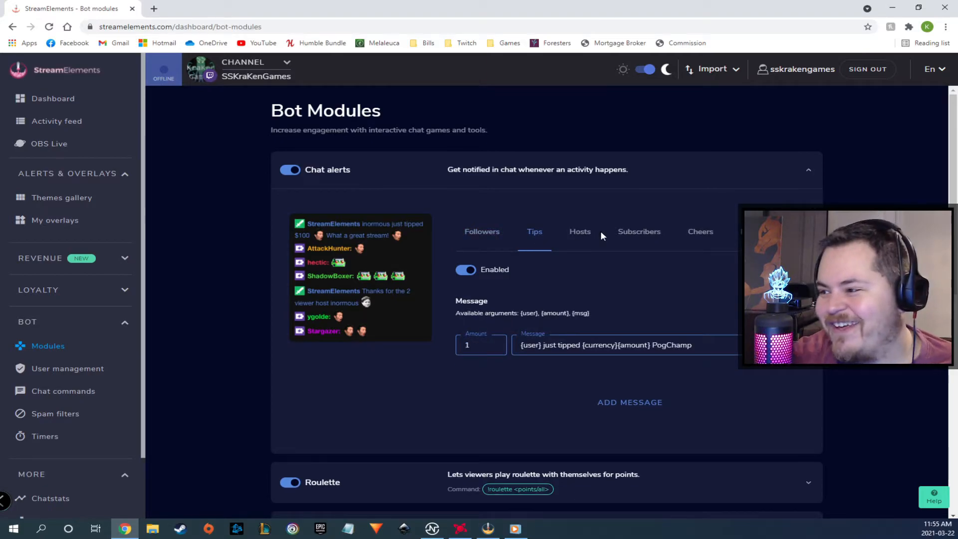
{"action": "left_click", "coordinate": [578, 234]}
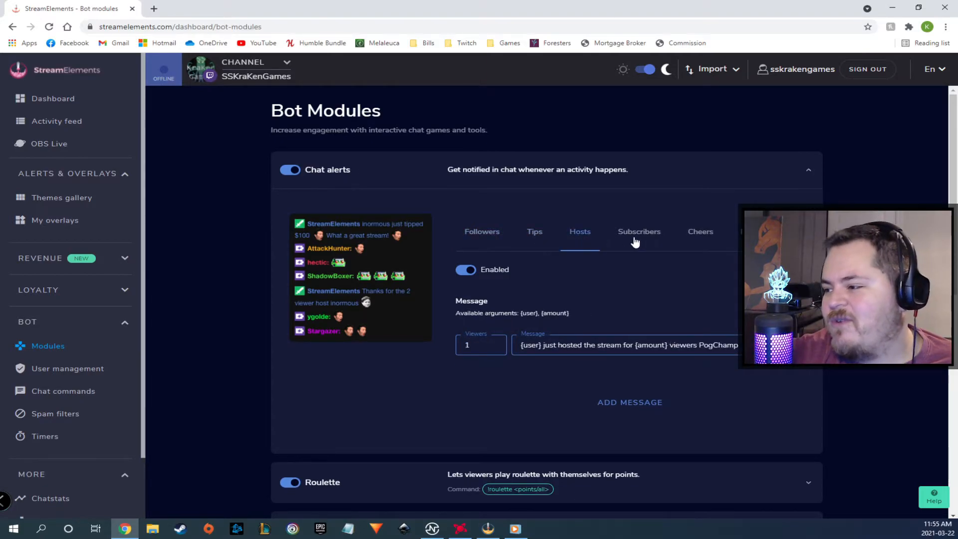
{"action": "left_click", "coordinate": [639, 232]}
{"action": "left_click", "coordinate": [750, 231]}
{"action": "left_click", "coordinate": [806, 179]}
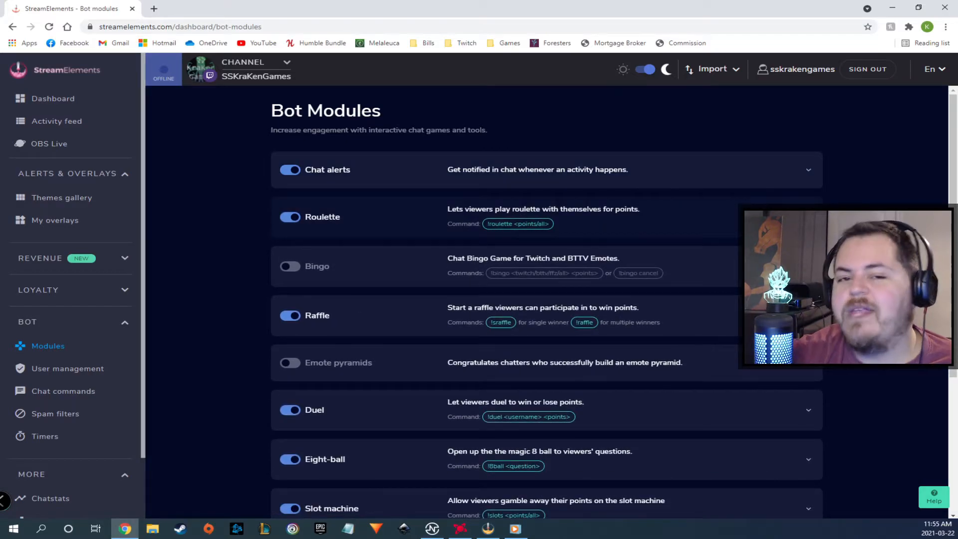
- Inspect the settings of the Roulette and Raffle modules without changing them, and look through the remaining bot modules
{"action": "left_click", "coordinate": [808, 216]}
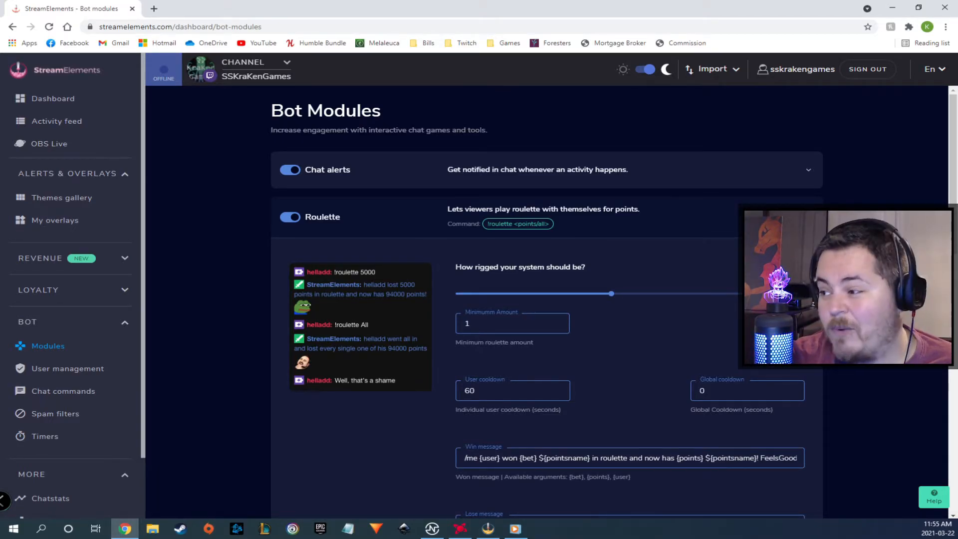
{"action": "left_click", "coordinate": [808, 217]}
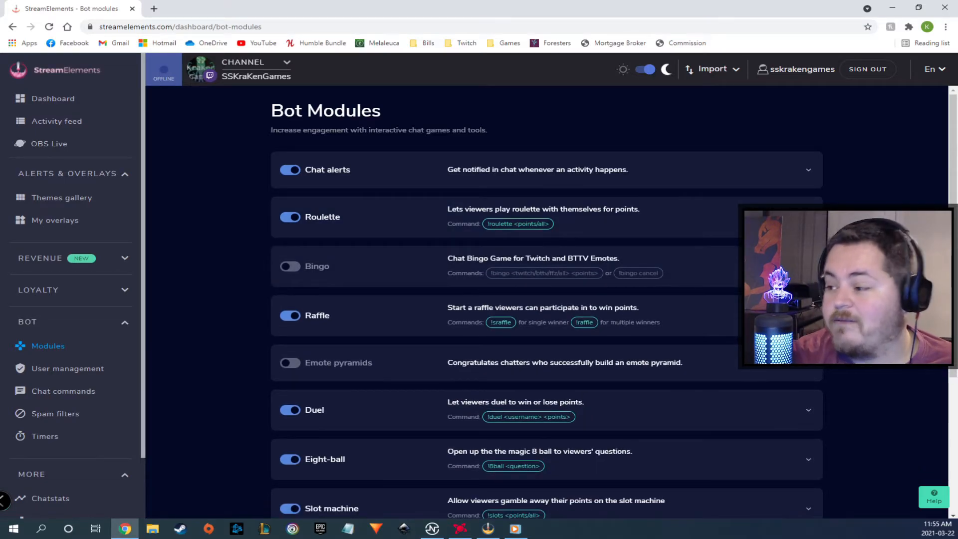
{"action": "left_click", "coordinate": [517, 322]}
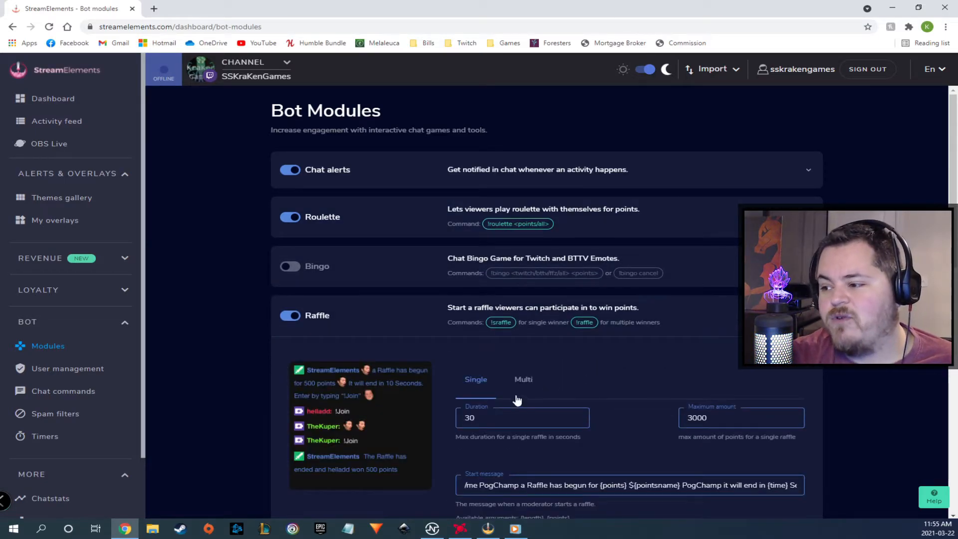
{"action": "scroll", "coordinate": [487, 397], "scroll_direction": "down", "scroll_amount": 1}
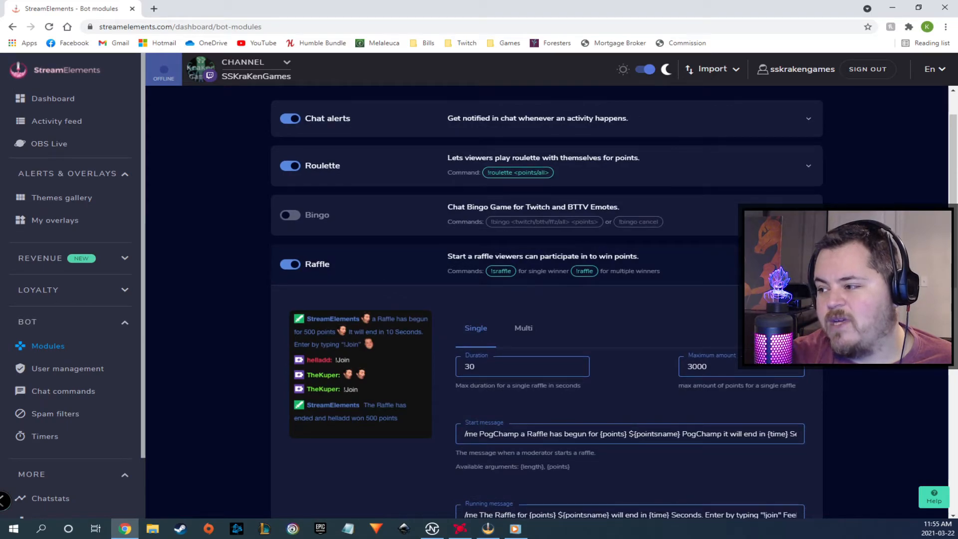
{"action": "left_click", "coordinate": [444, 267]}
{"action": "scroll", "coordinate": [443, 394], "scroll_direction": "down", "scroll_amount": 3}
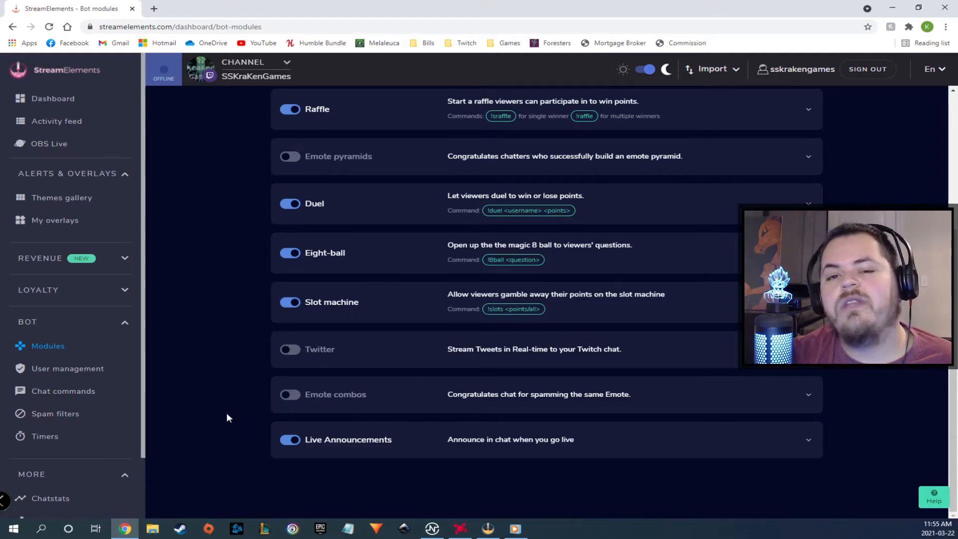
{"action": "scroll", "coordinate": [257, 377], "scroll_direction": "up", "scroll_amount": 1}
{"action": "scroll", "coordinate": [255, 372], "scroll_direction": "up", "scroll_amount": 4}
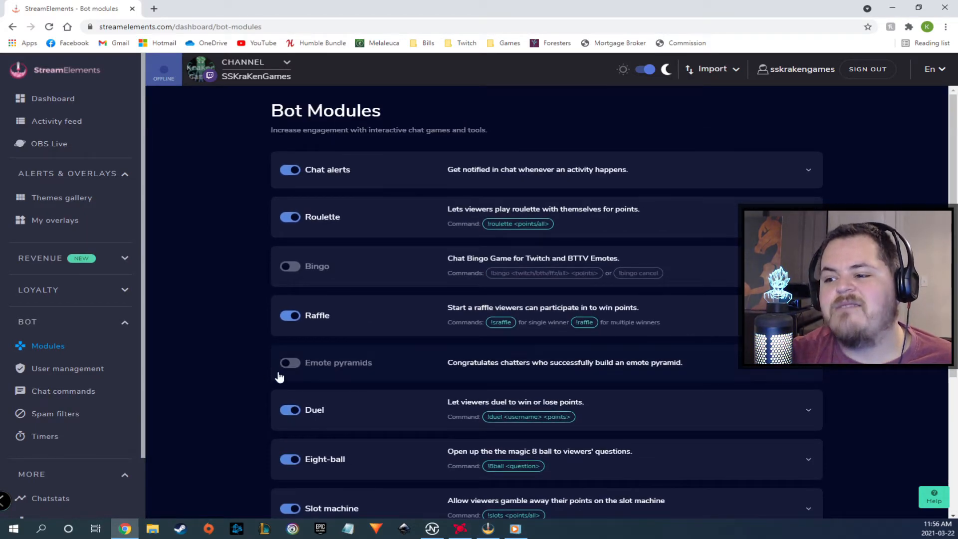
- Show the bot's default chat commands and examine the settings of the !8ball command without changing them
{"action": "left_click", "coordinate": [65, 368]}
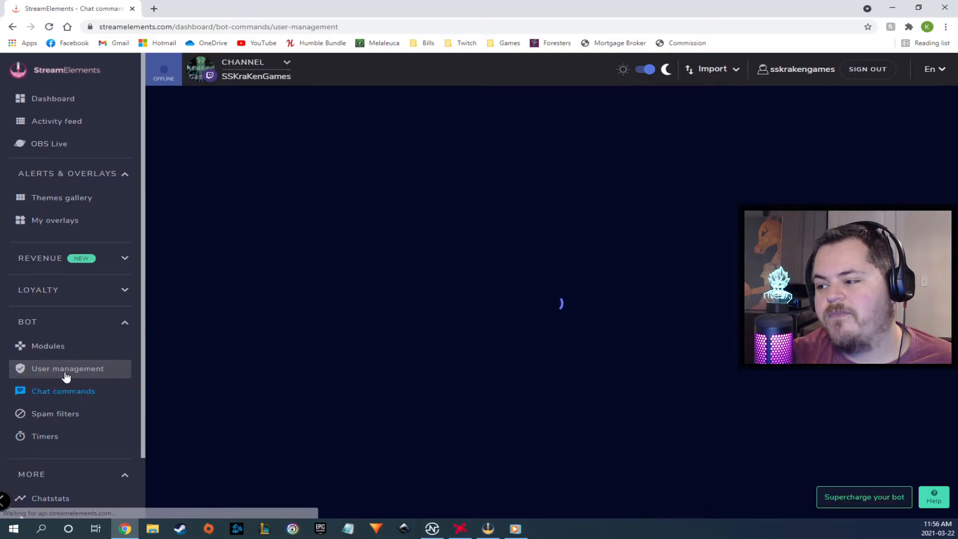
{"action": "left_click", "coordinate": [312, 173]}
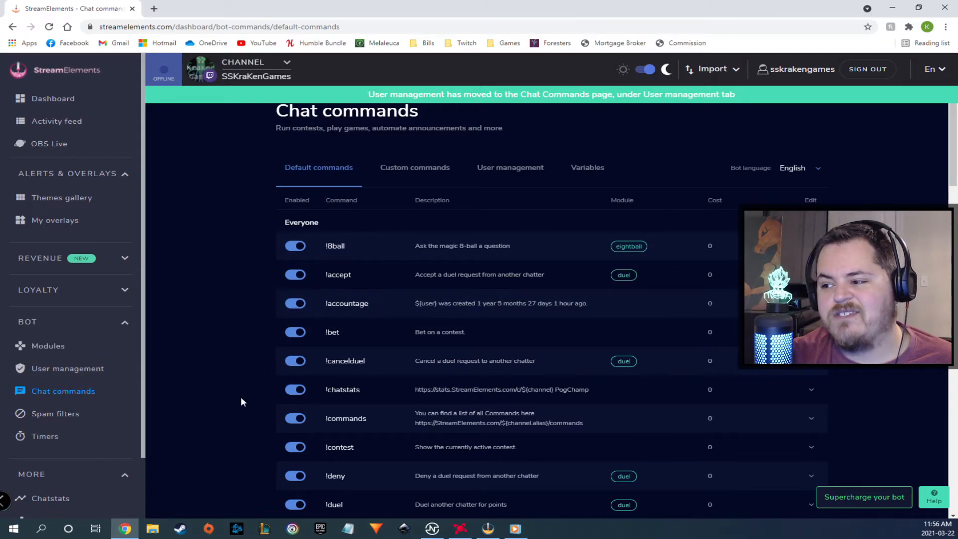
{"action": "left_click", "coordinate": [343, 253]}
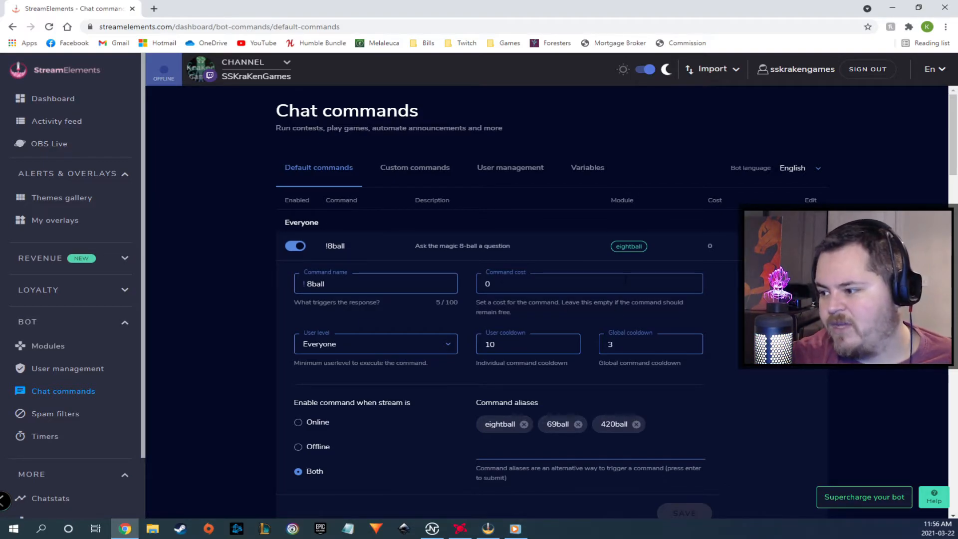
{"action": "left_click", "coordinate": [810, 246]}
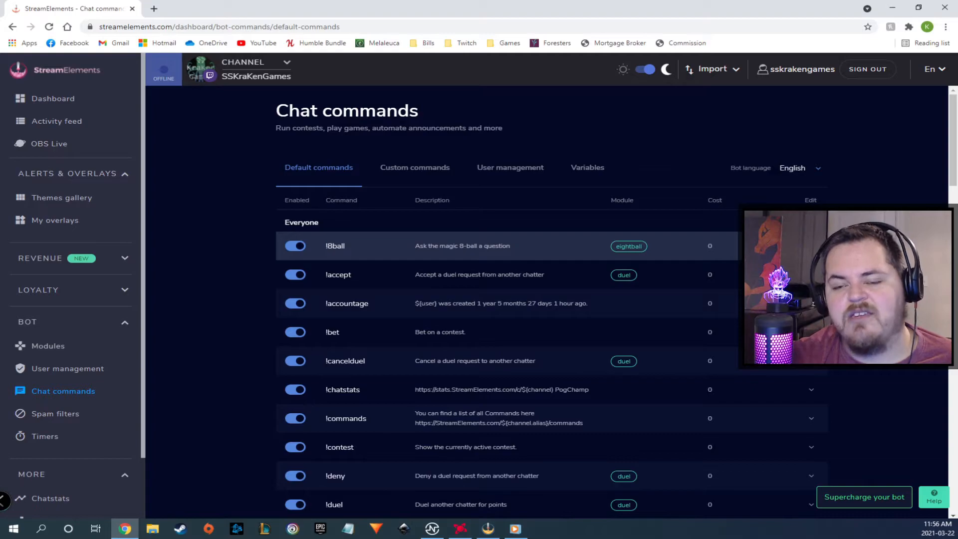
{"action": "left_click", "coordinate": [369, 249]}
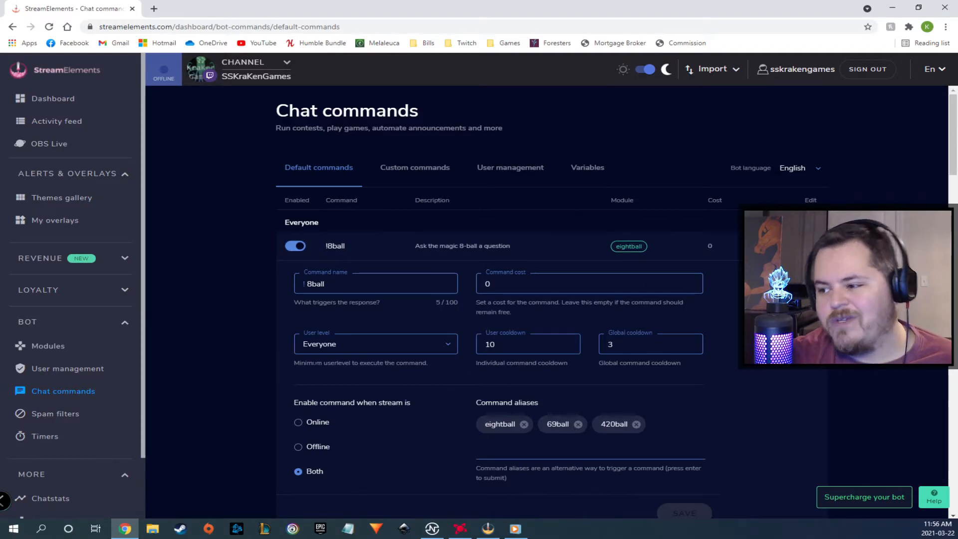
{"action": "left_click", "coordinate": [669, 246]}
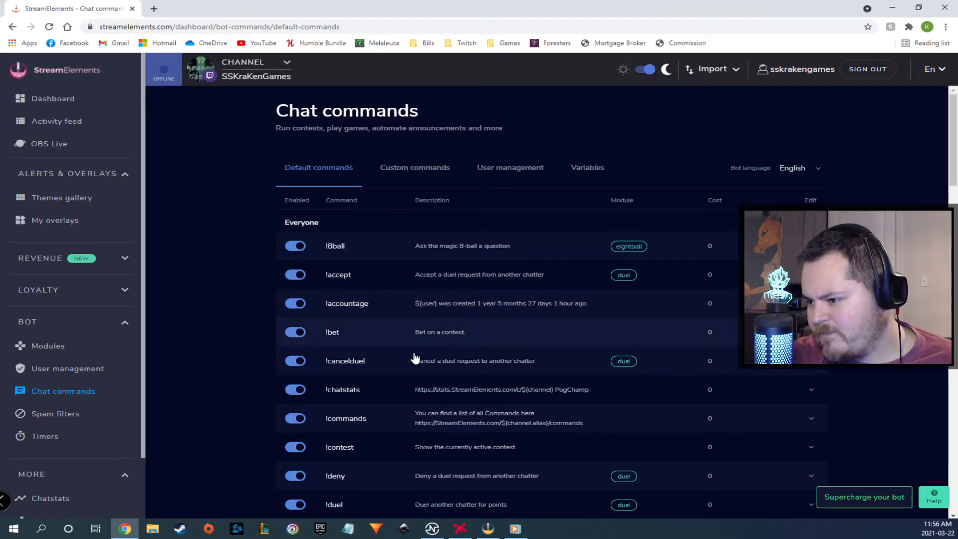
- Look through the full list of default chat commands for everyone, moderators and super moderators
{"action": "scroll", "coordinate": [434, 410], "scroll_direction": "down", "scroll_amount": 7}
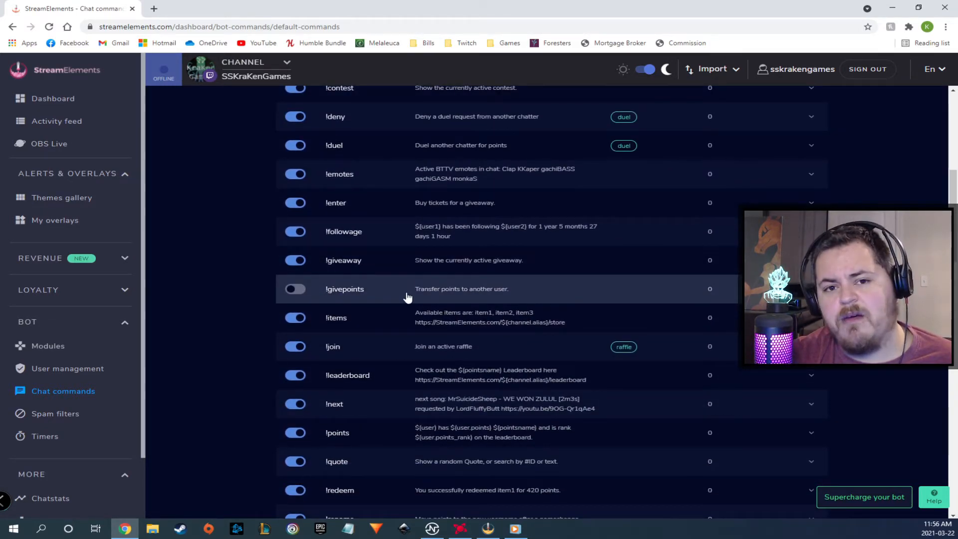
{"action": "scroll", "coordinate": [406, 297], "scroll_direction": "down", "scroll_amount": 11}
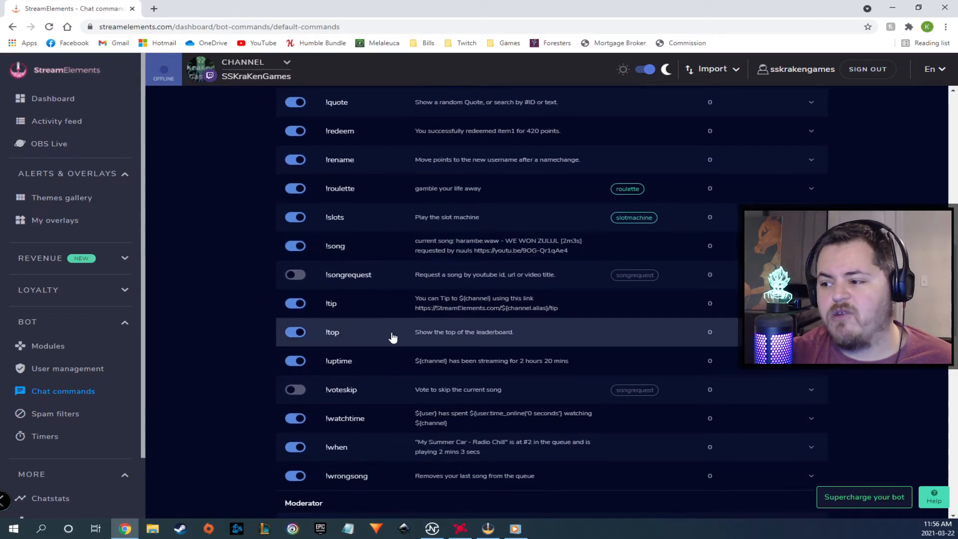
{"action": "scroll", "coordinate": [390, 342], "scroll_direction": "down", "scroll_amount": 2}
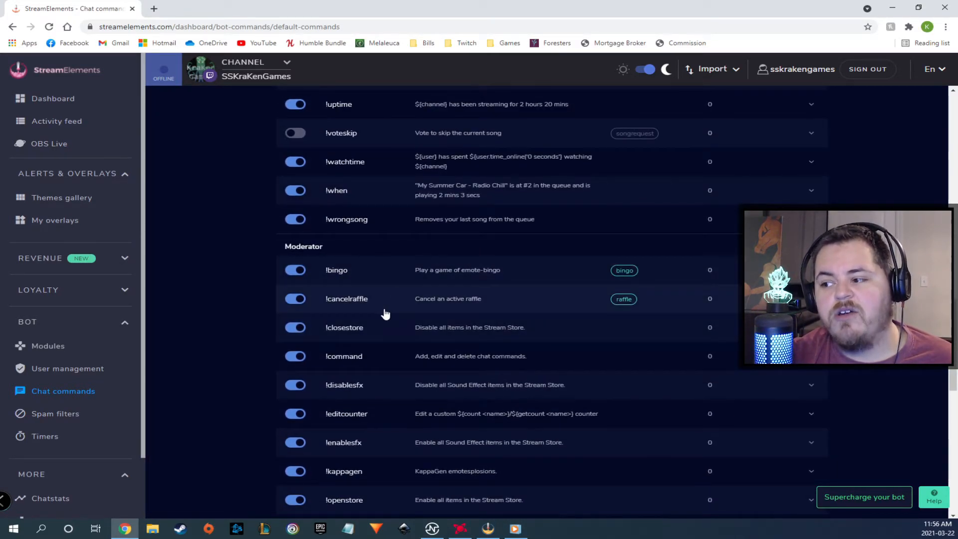
{"action": "scroll", "coordinate": [385, 314], "scroll_direction": "down", "scroll_amount": 3}
{"action": "scroll", "coordinate": [385, 315], "scroll_direction": "down", "scroll_amount": 4}
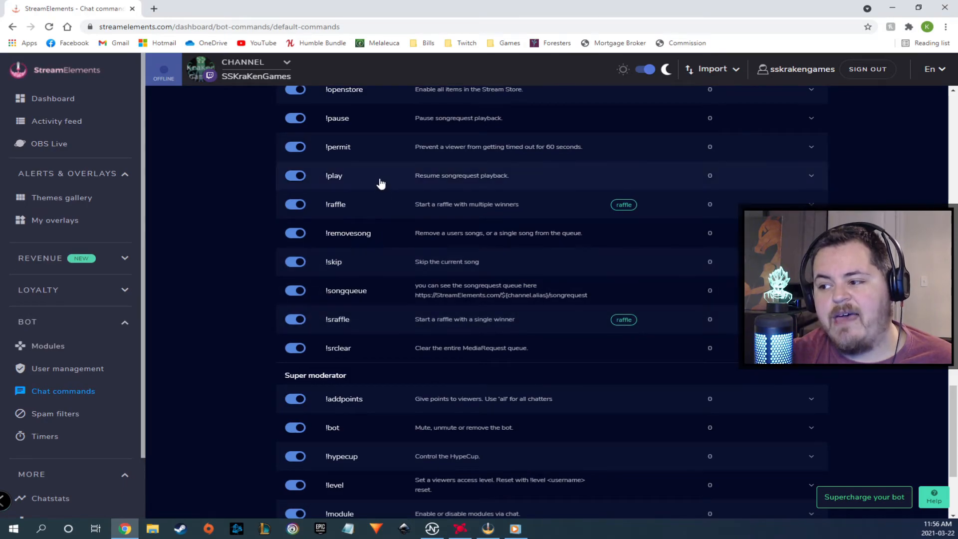
{"action": "scroll", "coordinate": [379, 423], "scroll_direction": "down", "scroll_amount": 2}
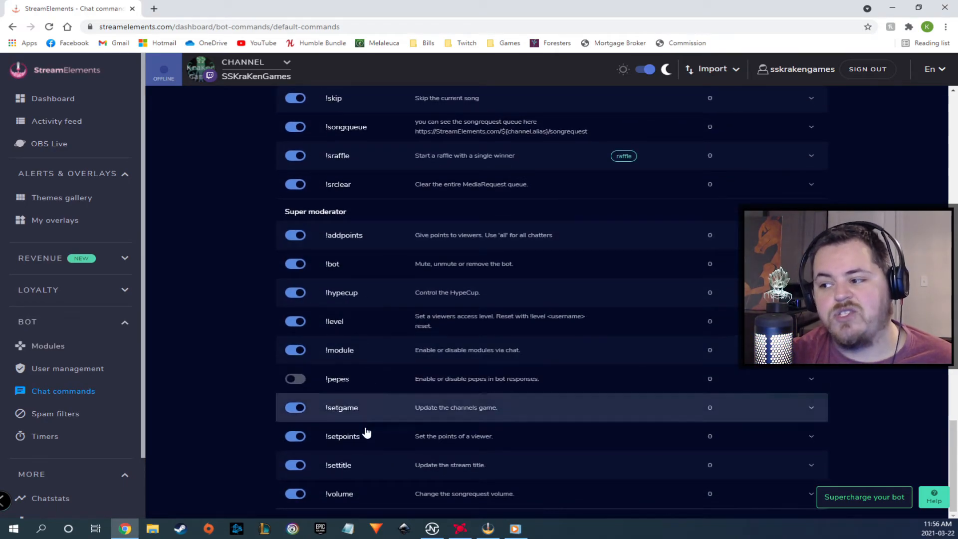
{"action": "scroll", "coordinate": [244, 429], "scroll_direction": "up", "scroll_amount": 15}
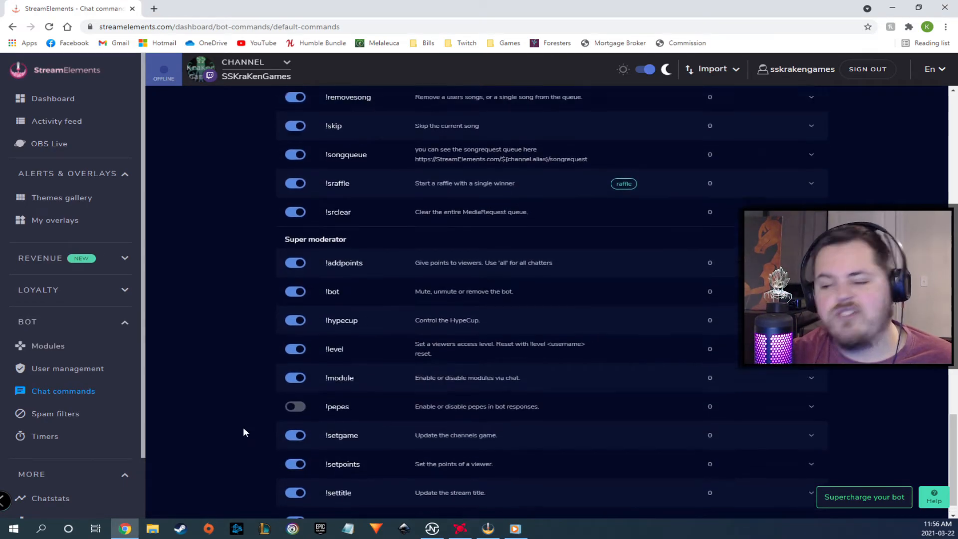
{"action": "scroll", "coordinate": [244, 429], "scroll_direction": "up", "scroll_amount": 6}
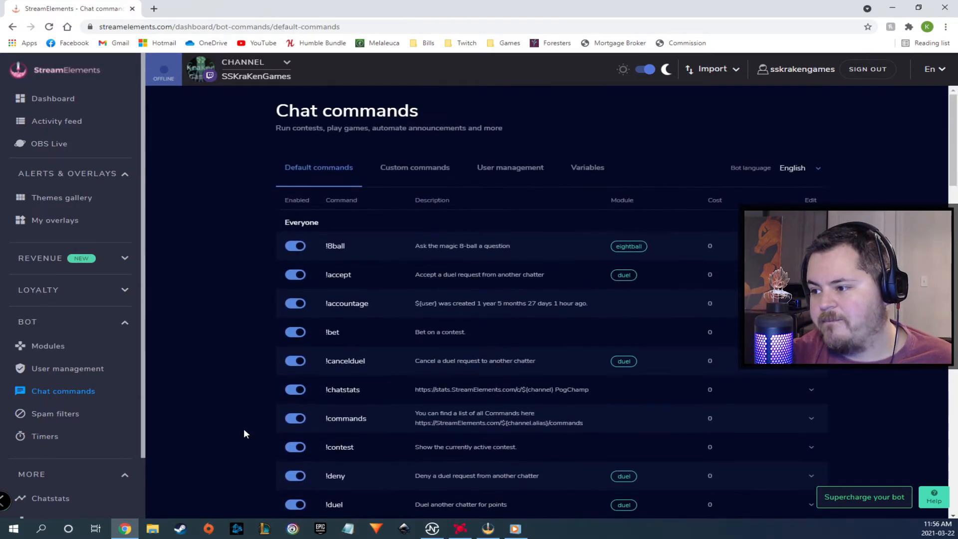
- Show the custom chat commands and examine the basic and advanced settings of the !computer command without changing them
{"action": "left_click", "coordinate": [423, 173]}
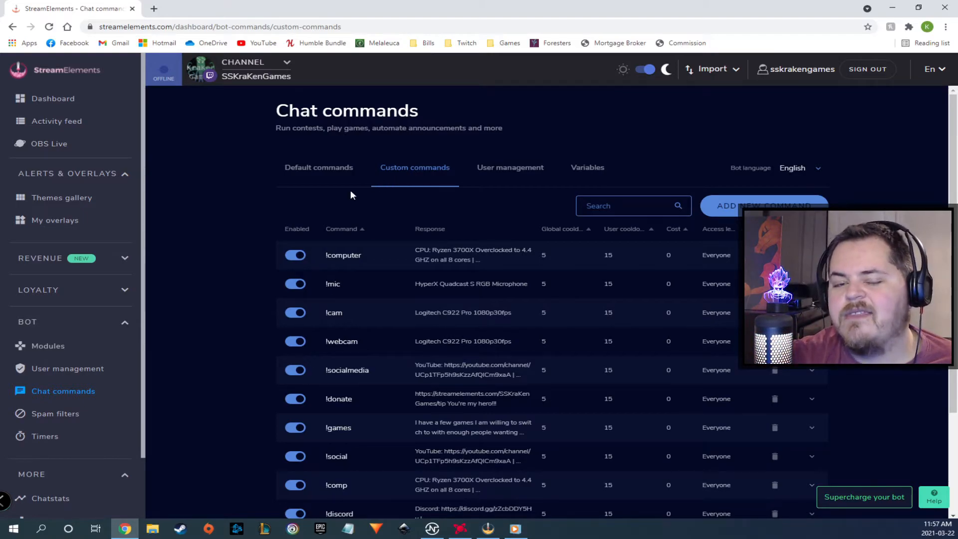
{"action": "scroll", "coordinate": [220, 273], "scroll_direction": "down", "scroll_amount": 1}
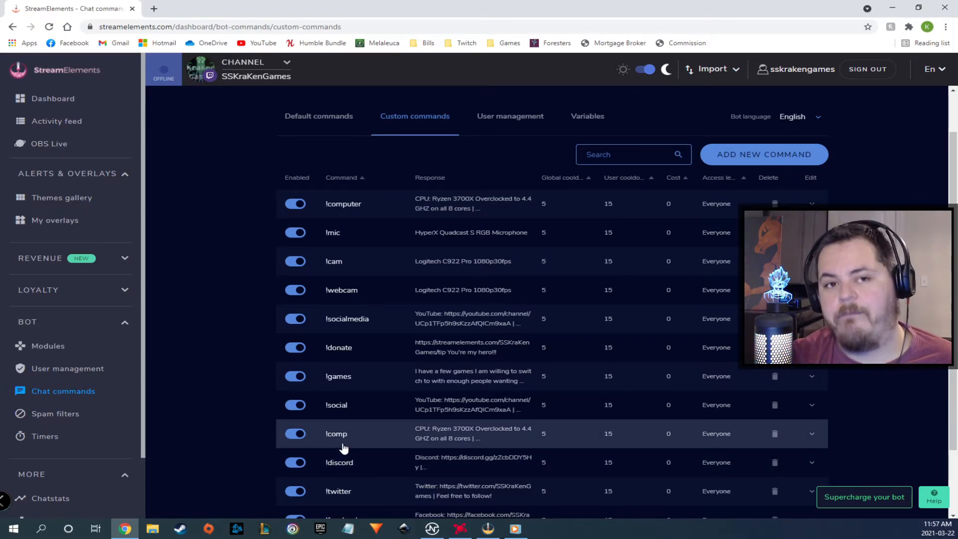
{"action": "left_click", "coordinate": [343, 205]}
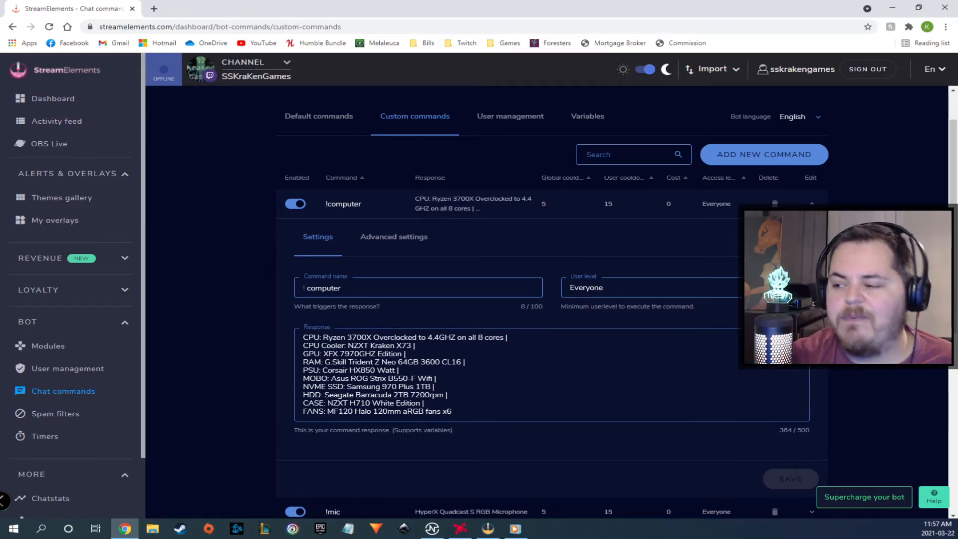
{"action": "left_click", "coordinate": [519, 337]}
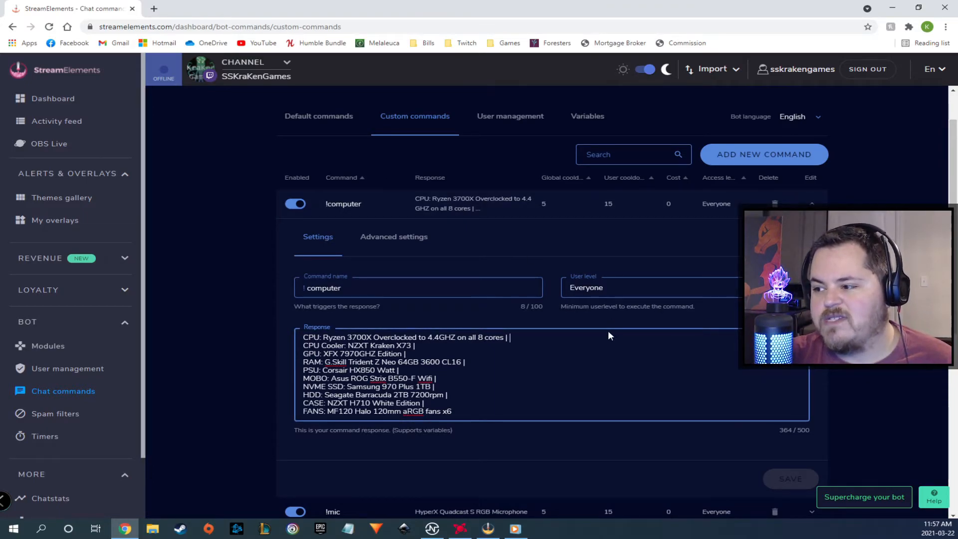
{"action": "scroll", "coordinate": [567, 352], "scroll_direction": "down", "scroll_amount": 2}
{"action": "scroll", "coordinate": [396, 190], "scroll_direction": "up", "scroll_amount": 1}
{"action": "left_click", "coordinate": [392, 187]}
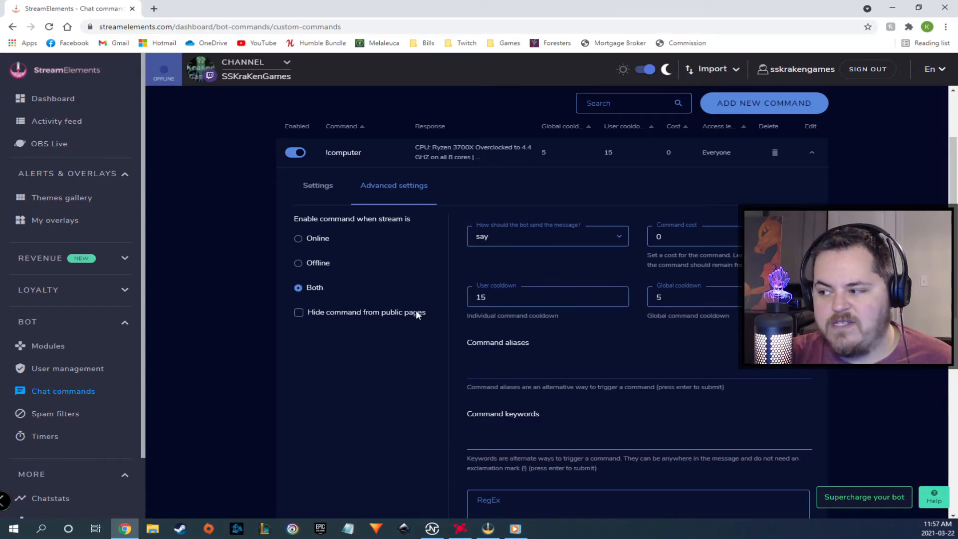
{"action": "left_click", "coordinate": [318, 188]}
{"action": "left_click", "coordinate": [375, 191]}
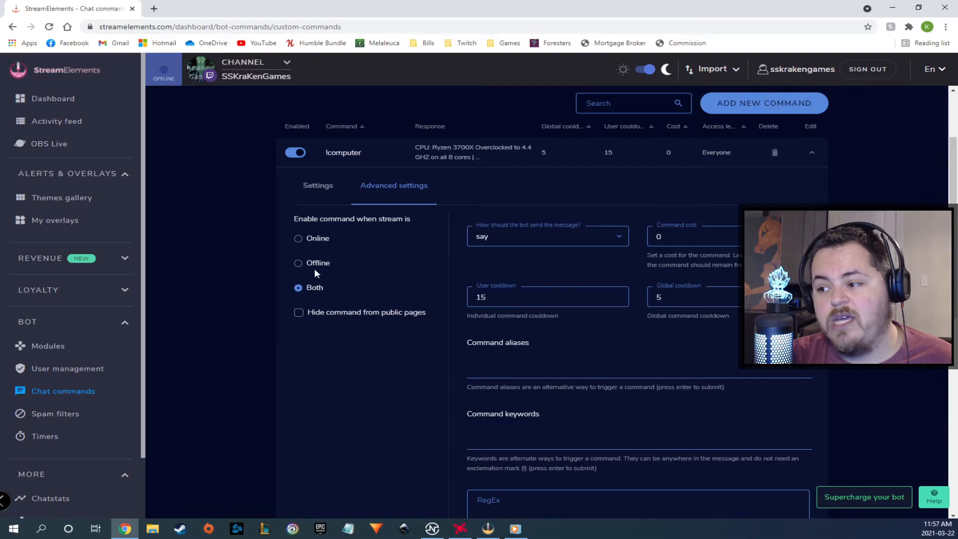
{"action": "left_click", "coordinate": [317, 186]}
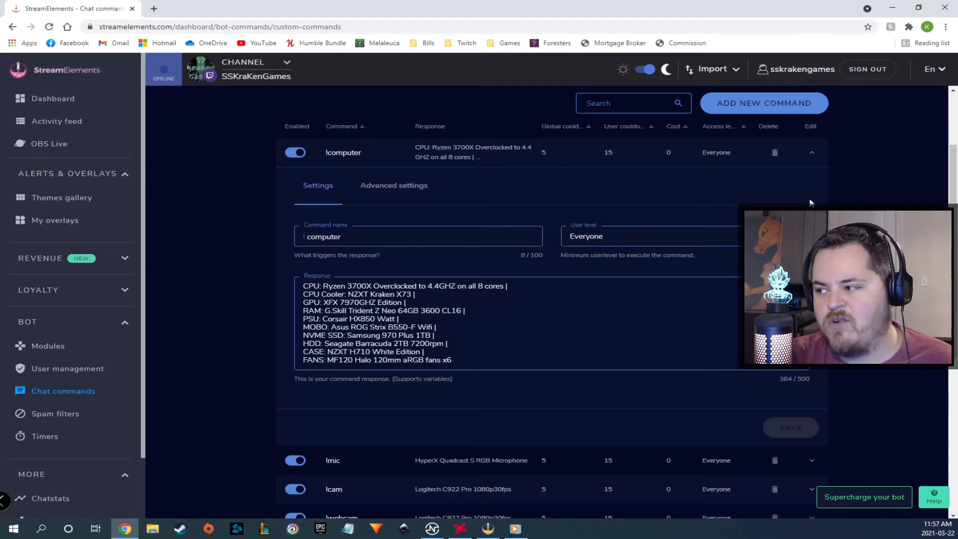
{"action": "left_click", "coordinate": [812, 153]}
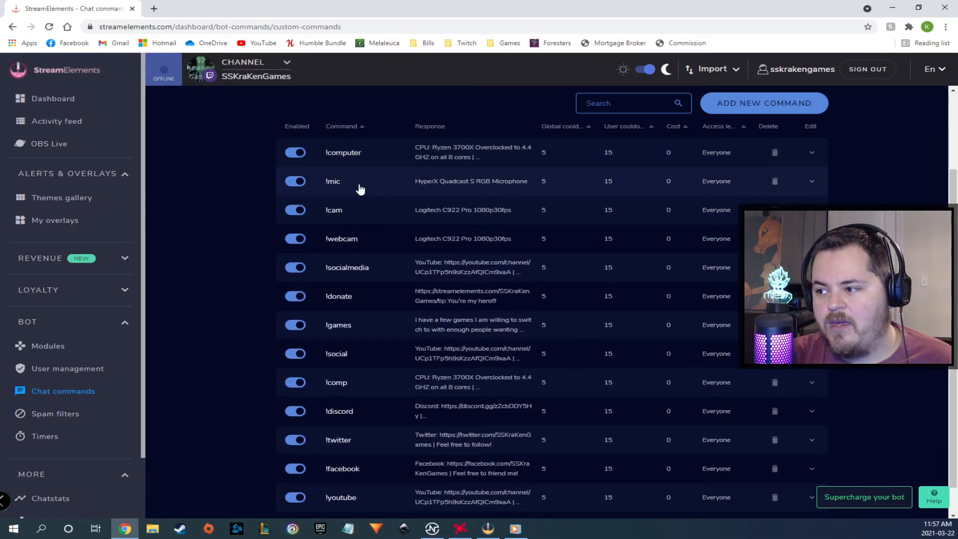
- Inspect the settings of the !mic and !donate custom commands without changing them, closing each one again
{"action": "left_click", "coordinate": [811, 184]}
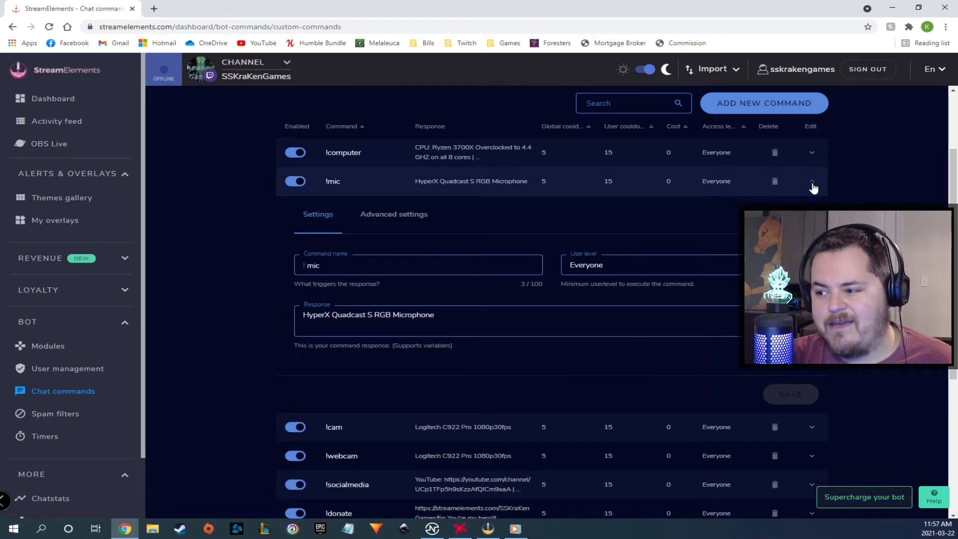
{"action": "left_click", "coordinate": [812, 184]}
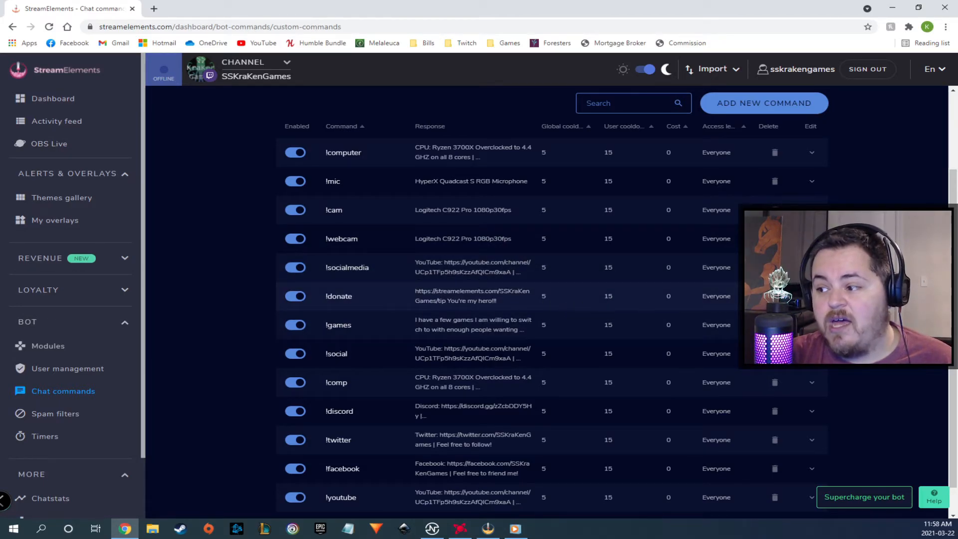
{"action": "left_click", "coordinate": [812, 296]}
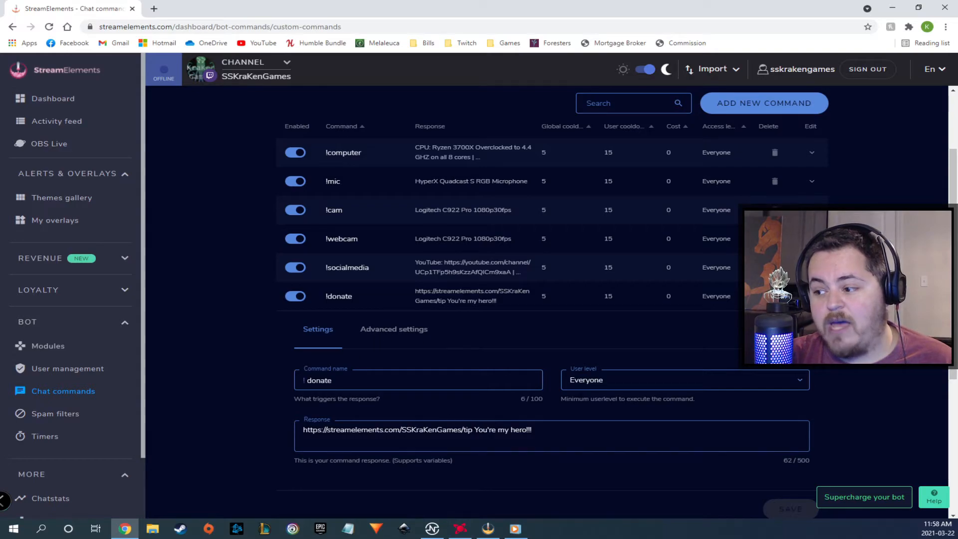
{"action": "left_click", "coordinate": [812, 297]}
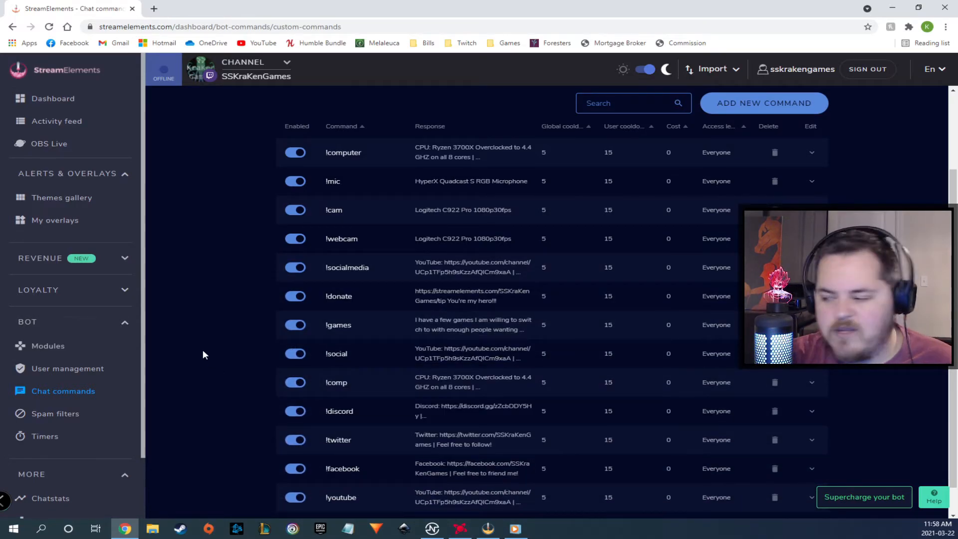
- Inspect the responses of the !social and !discord custom commands without changing them, closing each one again
{"action": "scroll", "coordinate": [202, 352], "scroll_direction": "down", "scroll_amount": 1}
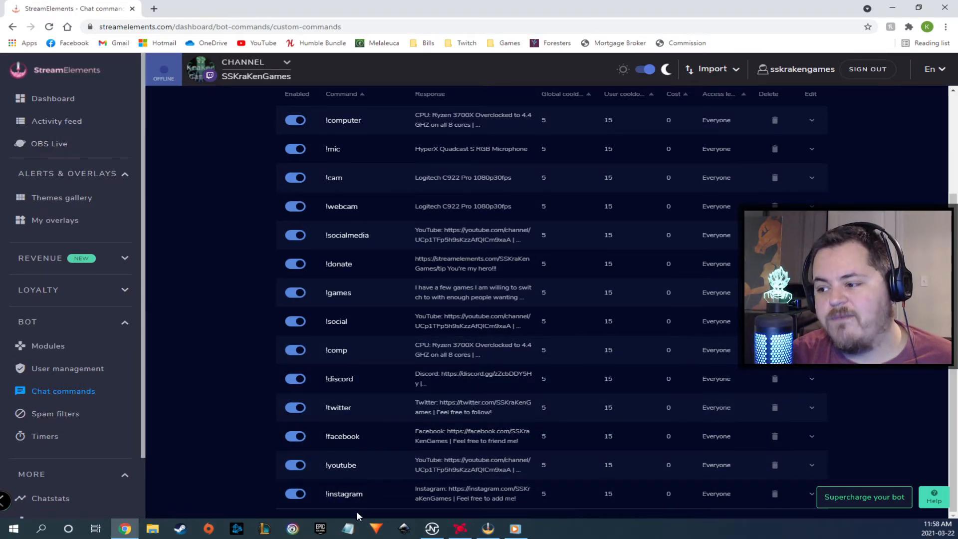
{"action": "left_click", "coordinate": [617, 329]}
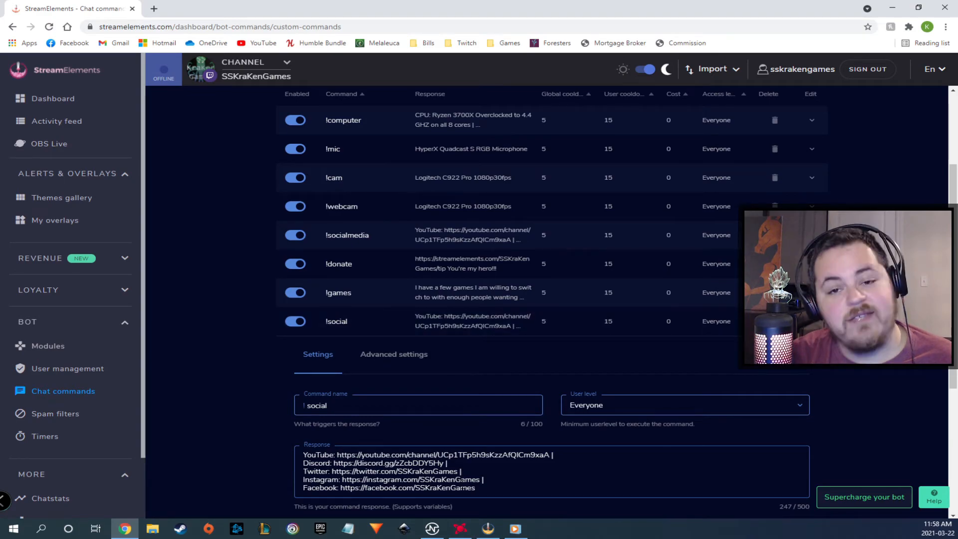
{"action": "left_click", "coordinate": [809, 321]}
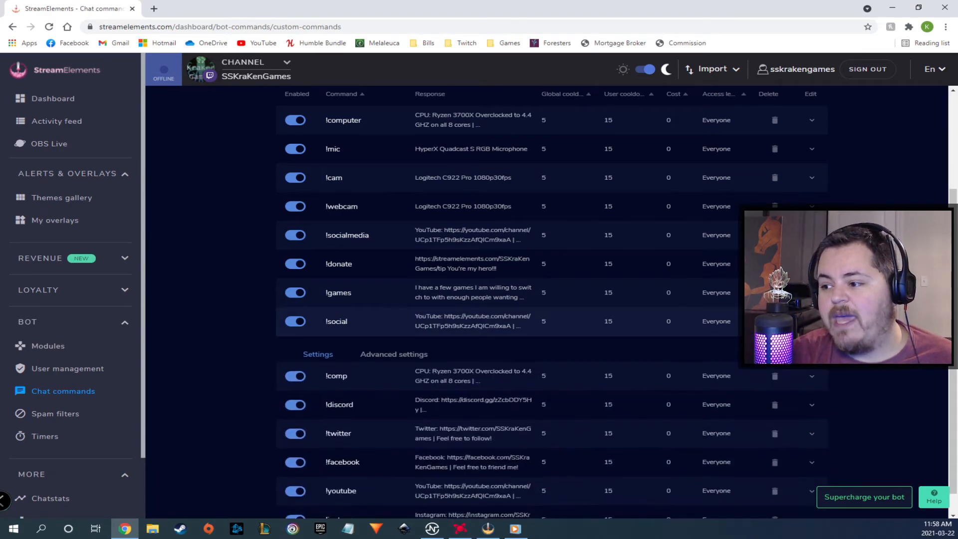
{"action": "left_click", "coordinate": [812, 382]}
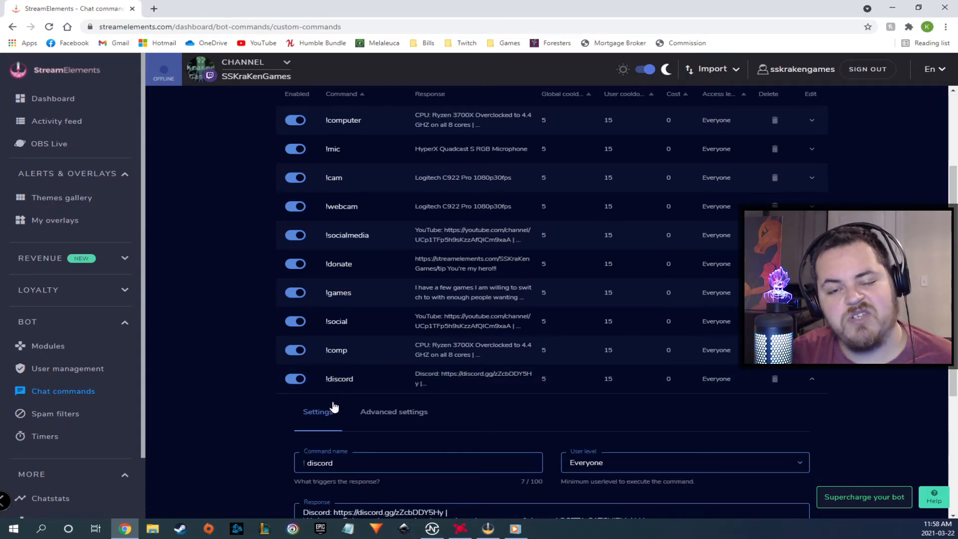
{"action": "left_click", "coordinate": [812, 384]}
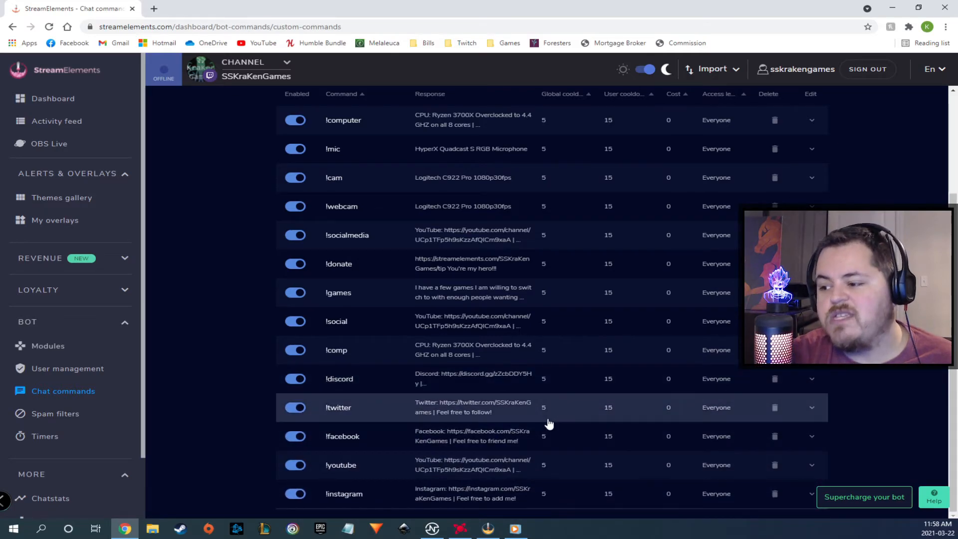
- View the user permissions for bot commands, and examine the bot timers, including the settings of the Remember to Follow! timer
{"action": "scroll", "coordinate": [536, 435], "scroll_direction": "up", "scroll_amount": 3}
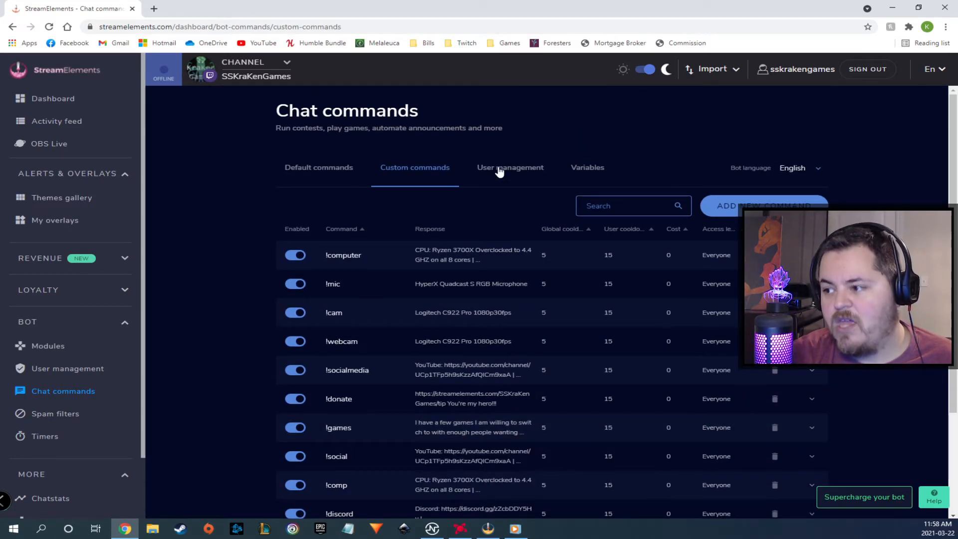
{"action": "left_click", "coordinate": [499, 168]}
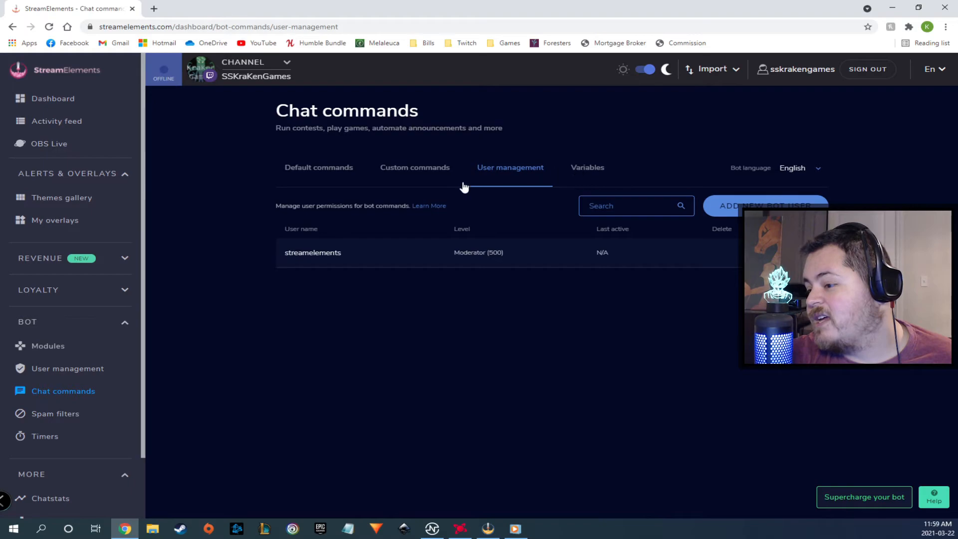
{"action": "left_click", "coordinate": [48, 439]}
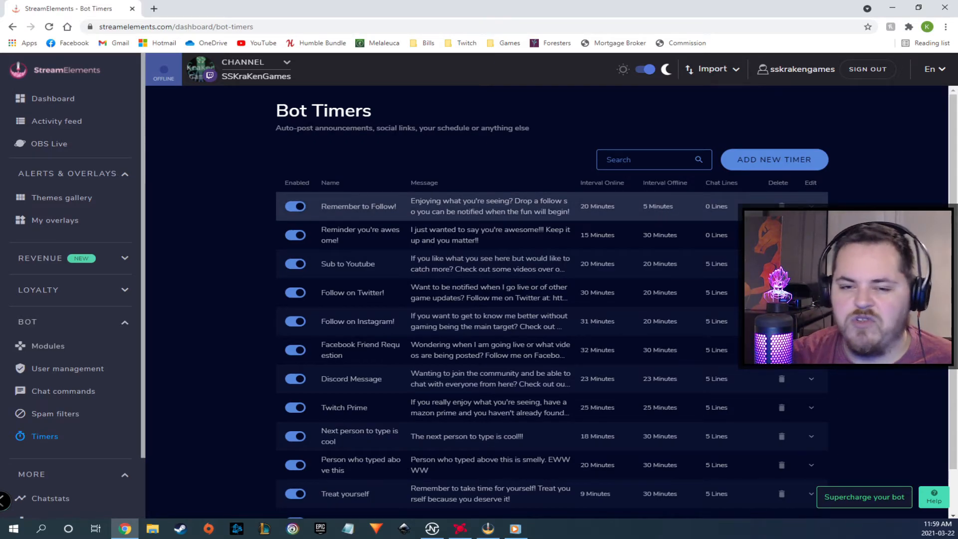
{"action": "left_click", "coordinate": [345, 209]}
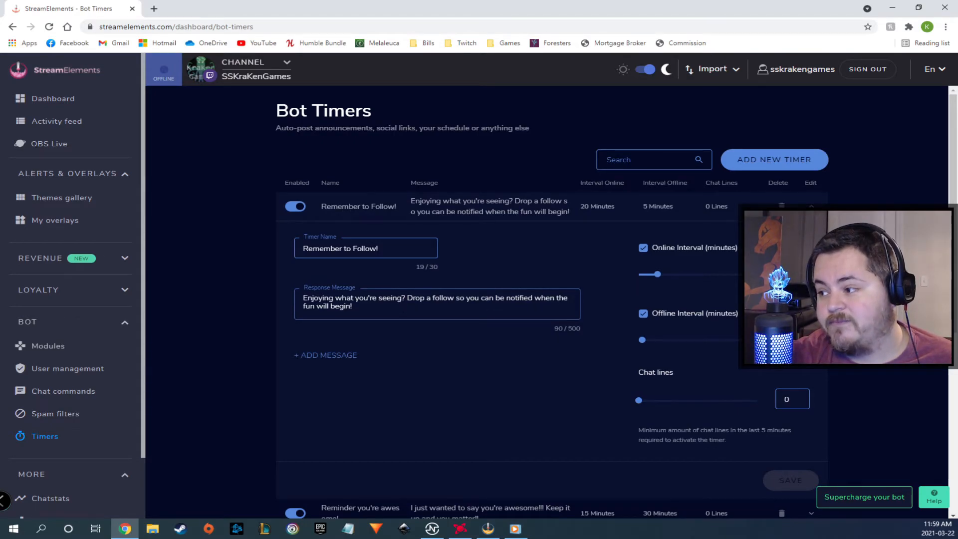
{"action": "left_click", "coordinate": [390, 207]}
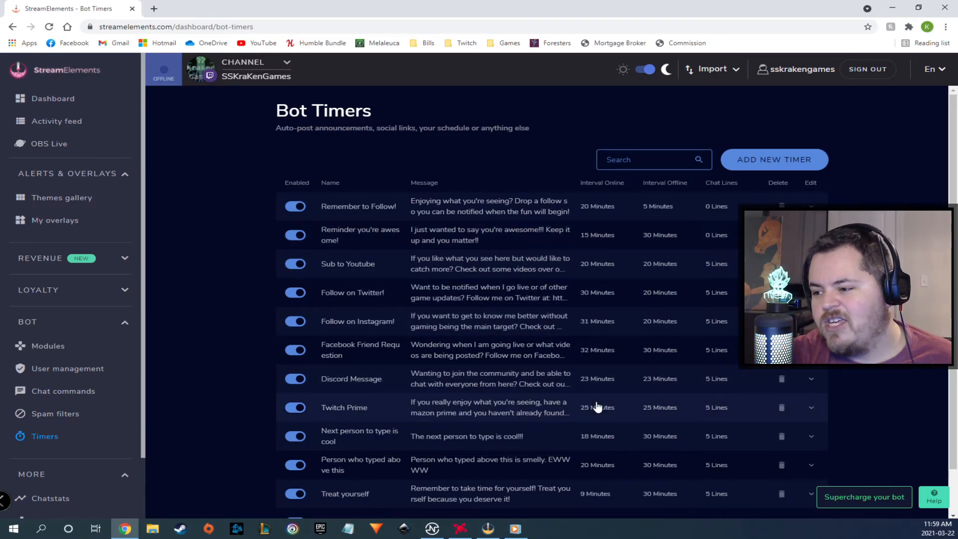
{"action": "scroll", "coordinate": [611, 404], "scroll_direction": "down", "scroll_amount": 1}
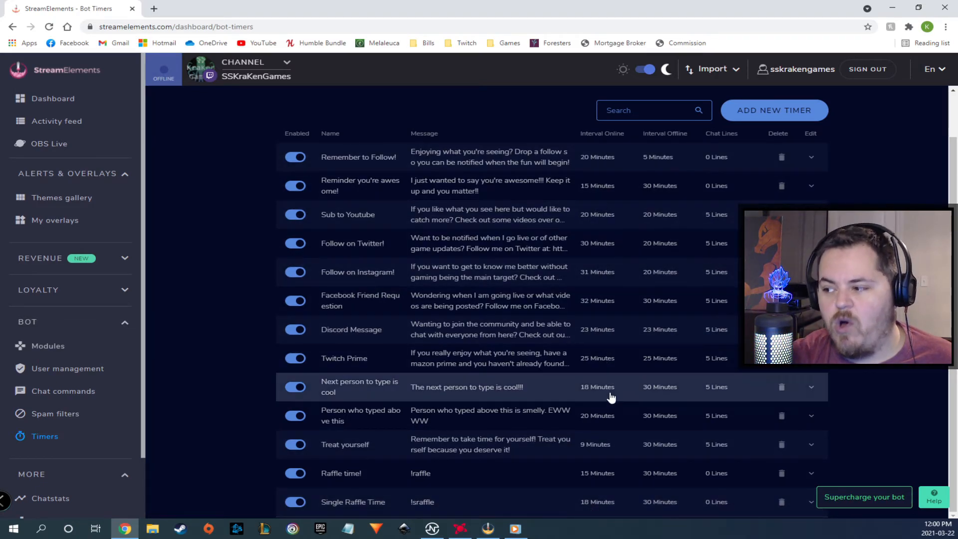
- Draft a new timer named blah with the message "When was the last time you ate or drank something? I THINK YOU SHOULD GO DO THAT!!!"
{"action": "left_click", "coordinate": [756, 116]}
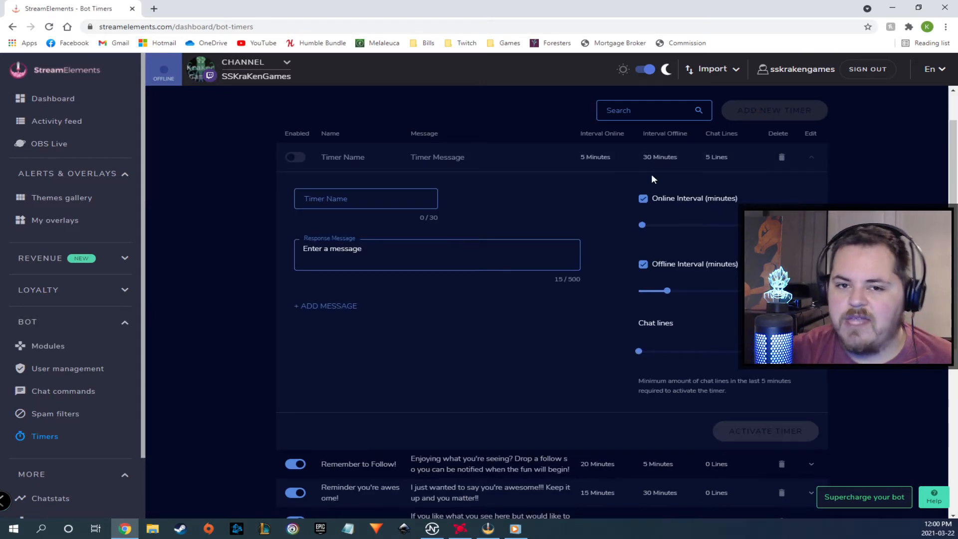
{"action": "left_click", "coordinate": [372, 202]}
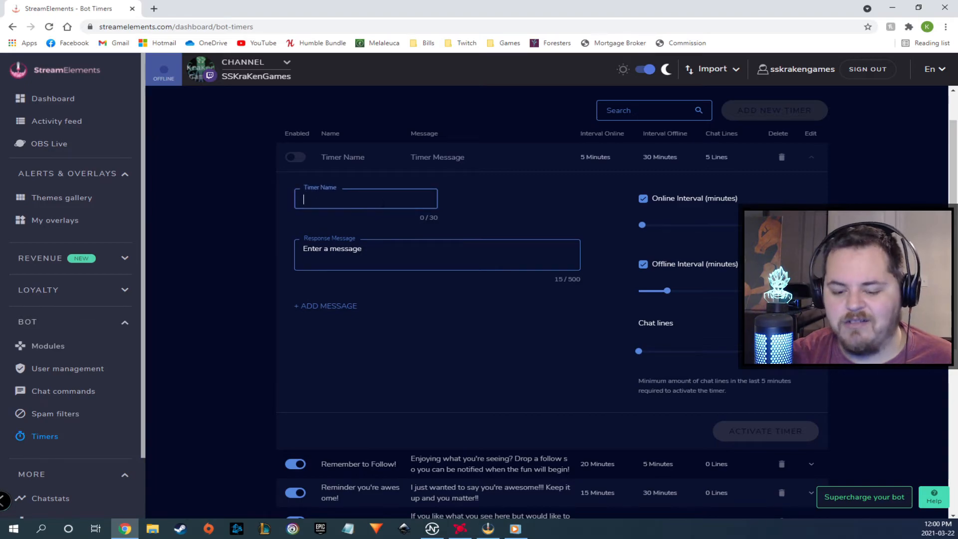
{"action": "type", "text": "blah"}
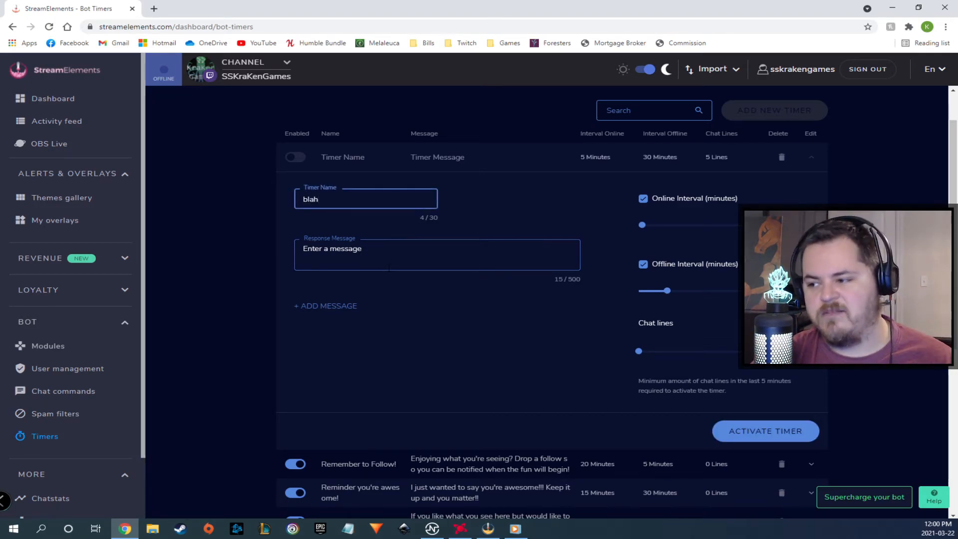
{"action": "key", "text": "Tab"}
{"action": "left_click_drag", "start_coordinate": [389, 252], "coordinate": [266, 258]}
{"action": "left_click", "coordinate": [400, 257]}
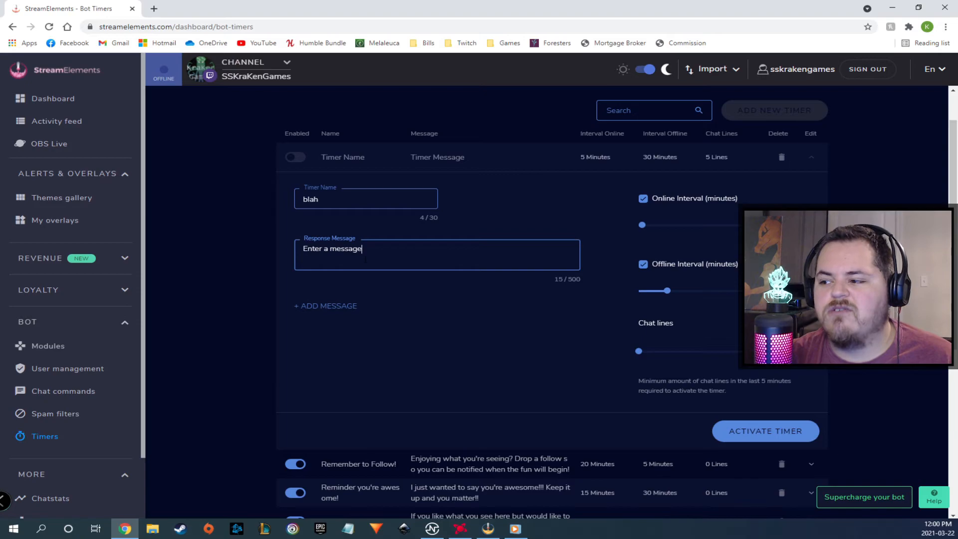
{"action": "left_click_drag", "start_coordinate": [365, 259], "coordinate": [268, 257]}
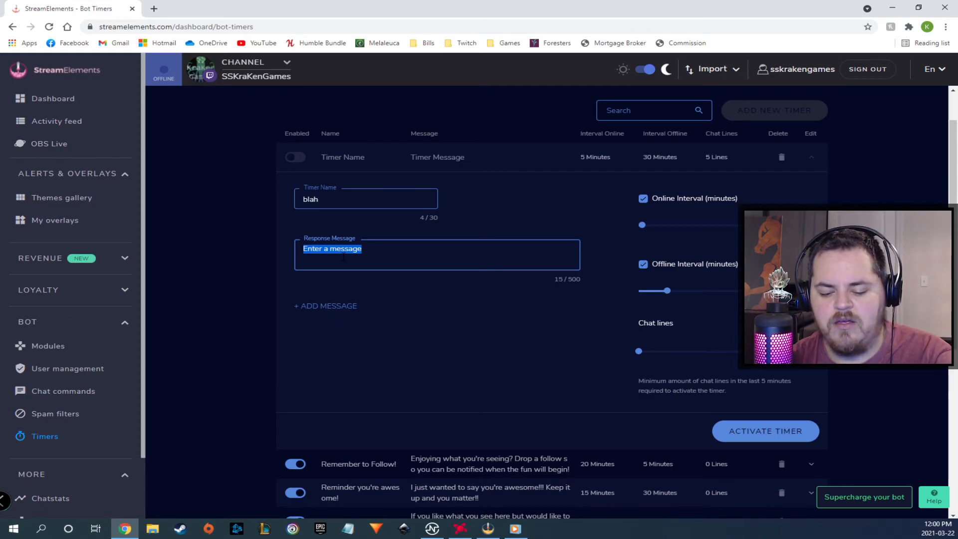
{"action": "type", "text": "When was the last time you ate o"}
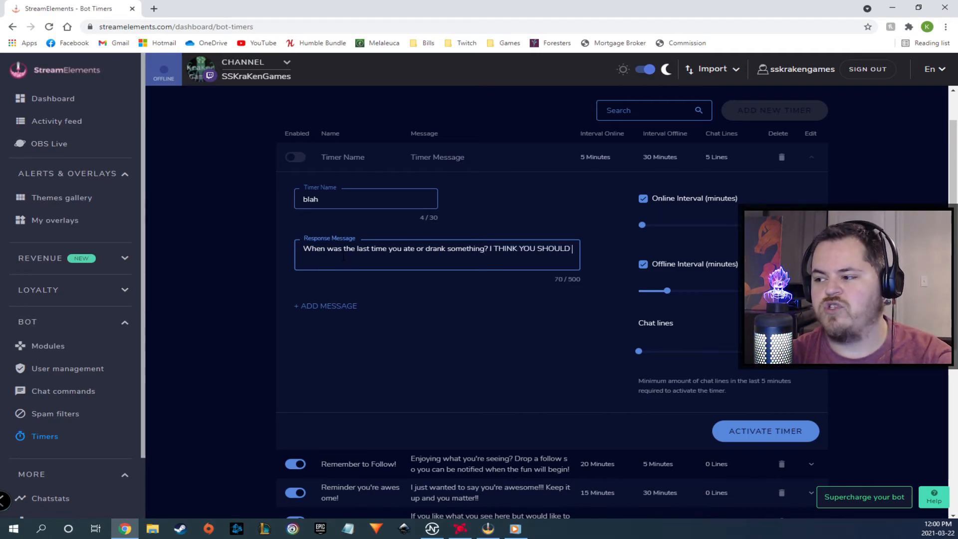
{"action": "type", "text": "O THAT!!!"}
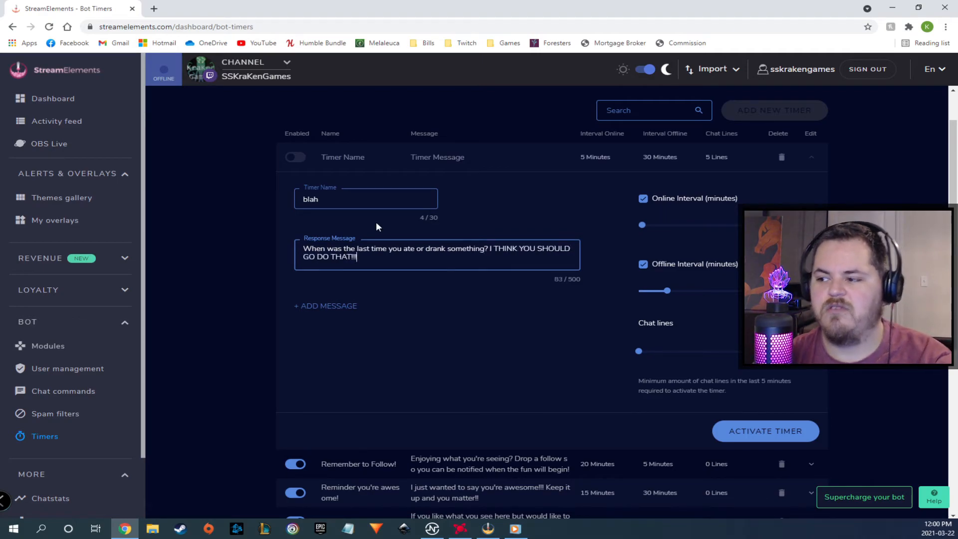
- Raise the online interval of the new timer and rename it EAT/DRINK
{"action": "left_click_drag", "start_coordinate": [642, 225], "coordinate": [697, 225]}
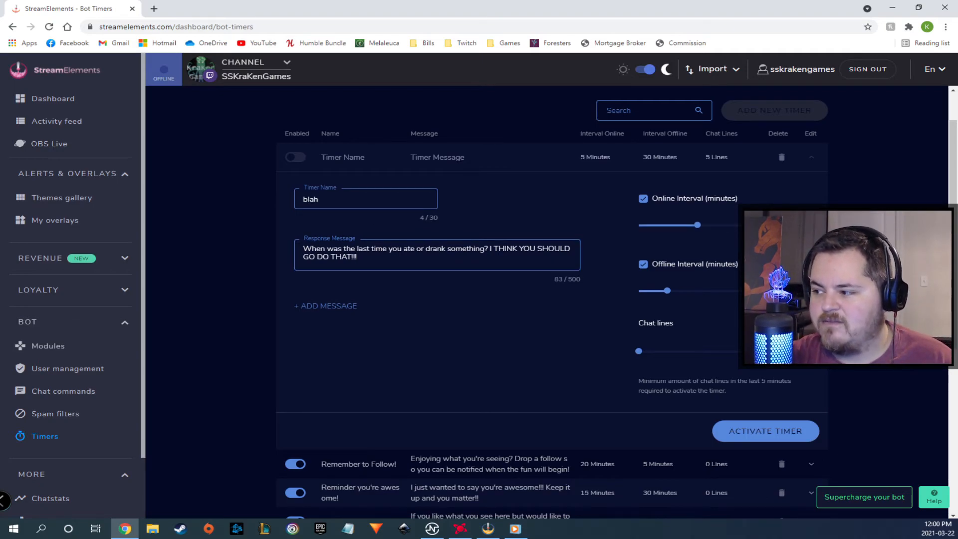
{"action": "left_click_drag", "start_coordinate": [321, 199], "coordinate": [126, 158]}
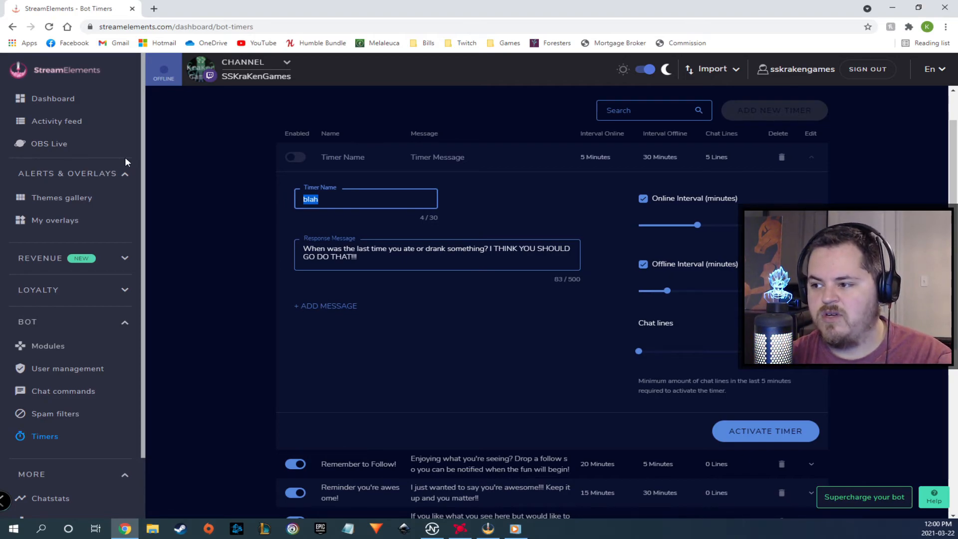
{"action": "type", "text": "EAT/DRINK"}
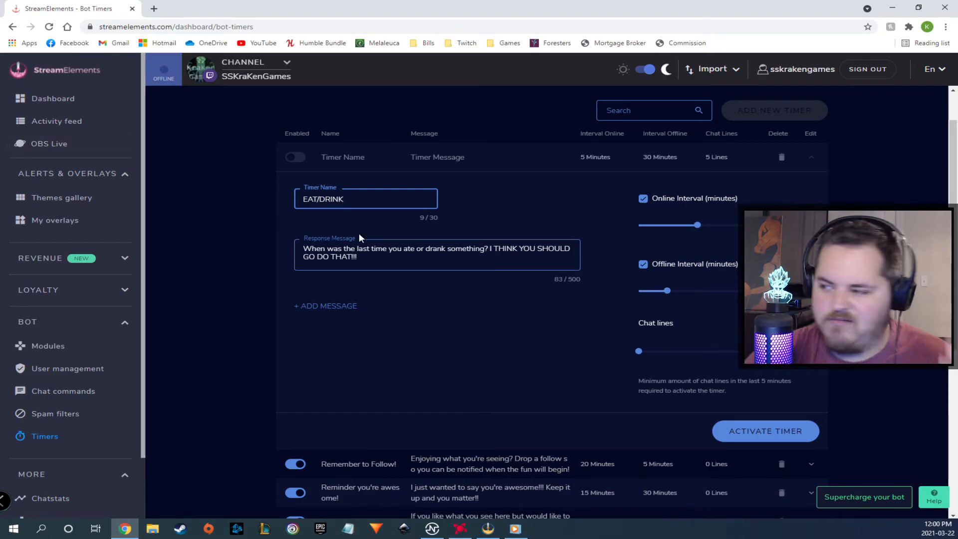
- Raise the minimum chat lines of the EAT/DRINK timer slightly and delete this draft without activating it
{"action": "left_click", "coordinate": [778, 324]}
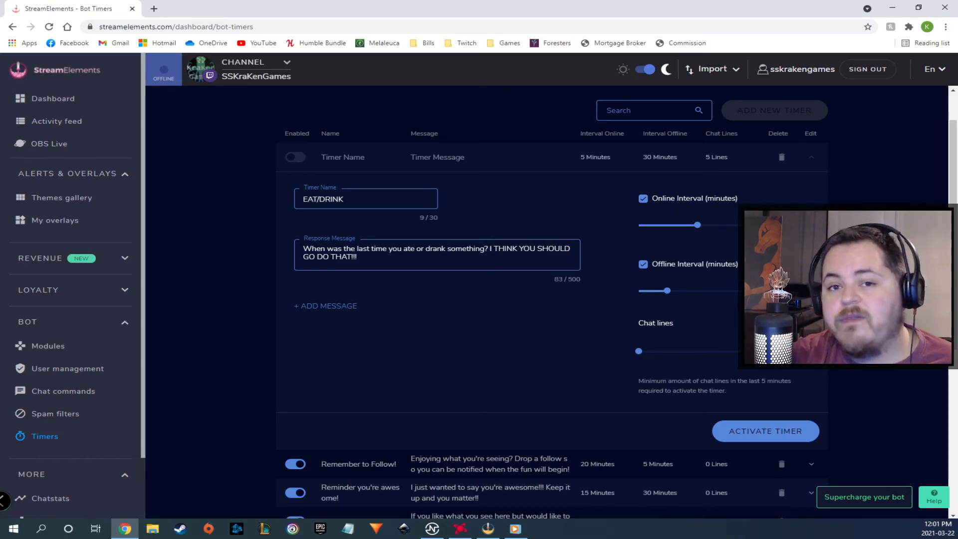
{"action": "mouse_move", "coordinate": [639, 353]}
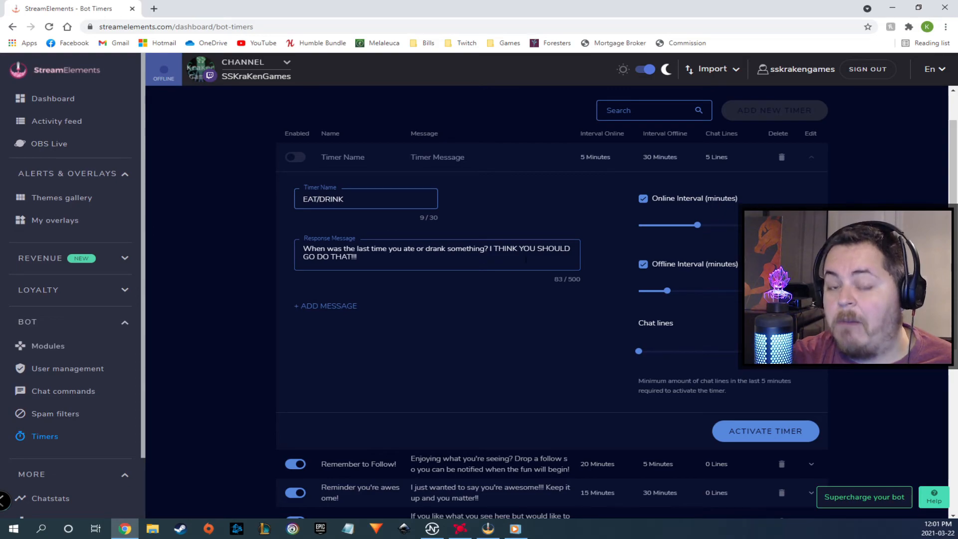
{"action": "left_click_drag", "start_coordinate": [638, 351], "coordinate": [653, 351]}
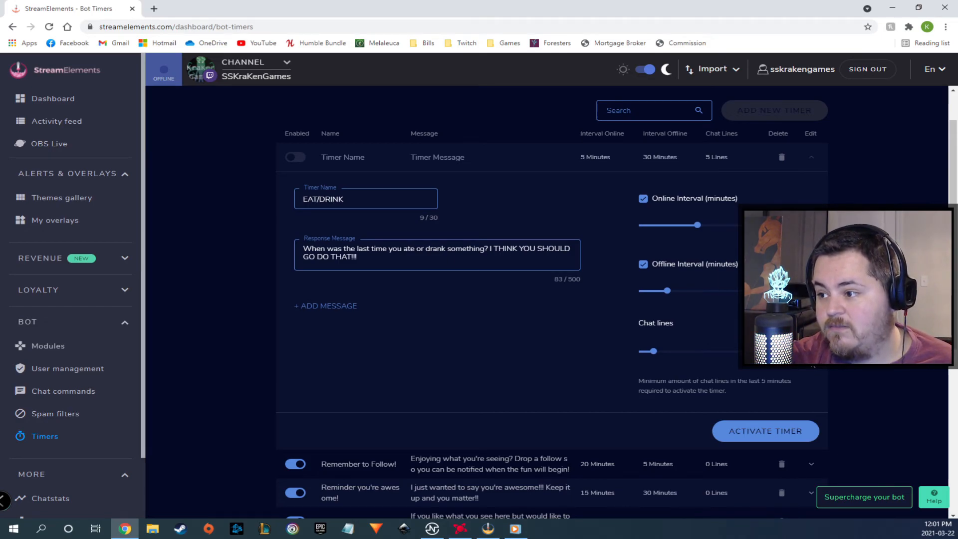
{"action": "left_click", "coordinate": [781, 157]}
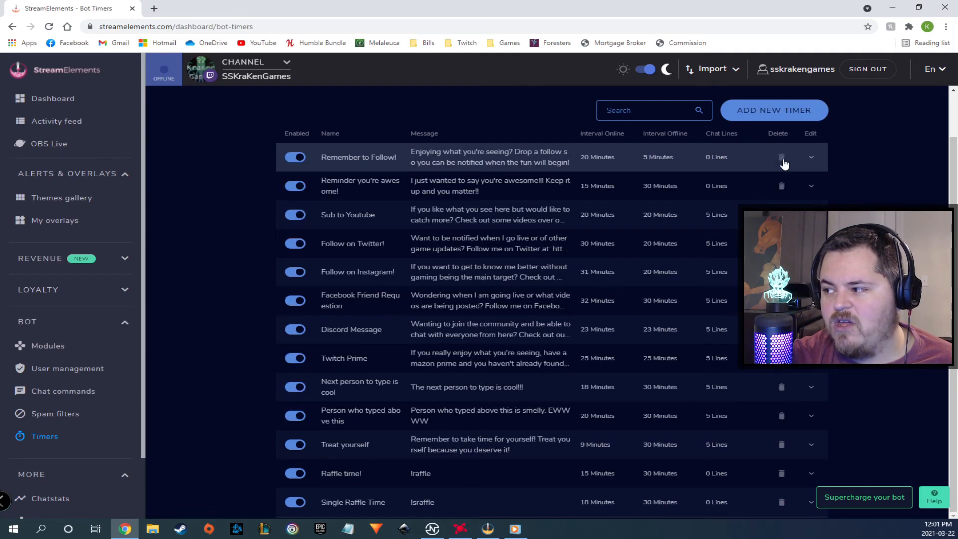